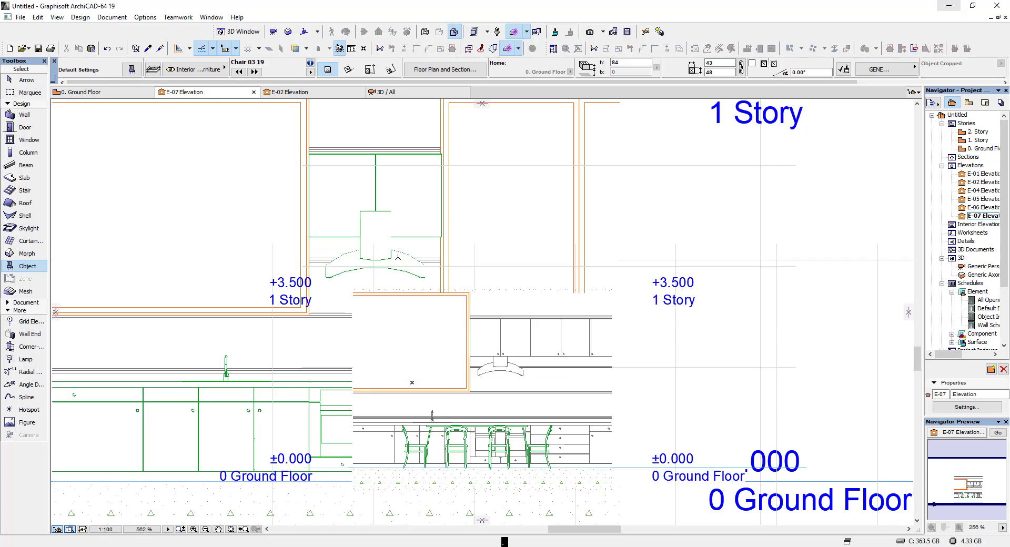
- Examine the kitchen and dining furniture in elevation E-07, including the dining table, and the ground floor layout
middle_drag(415, 251, 497, 214)
scroll(616, 389, up, 4)
middle_drag(611, 368, 599, 303)
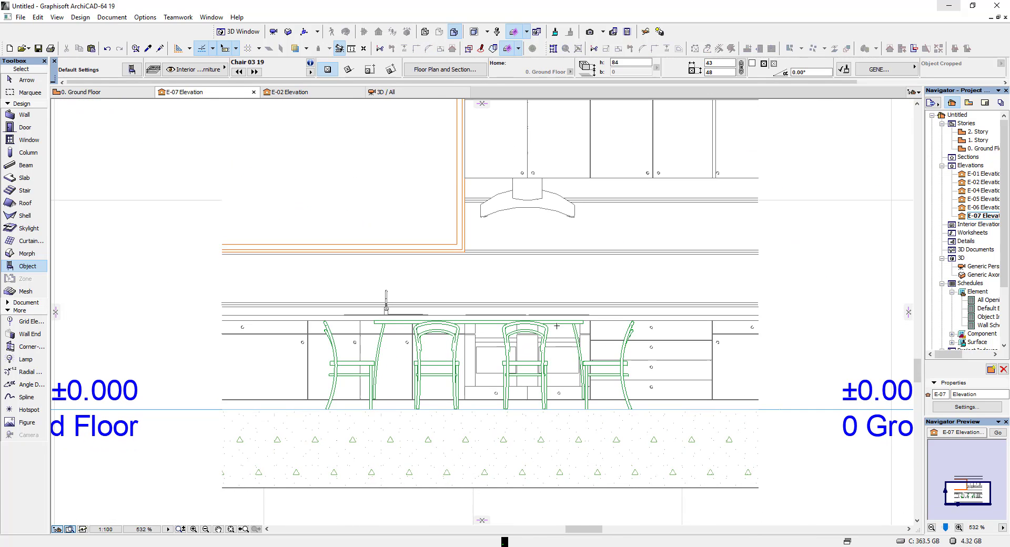
click(383, 341)
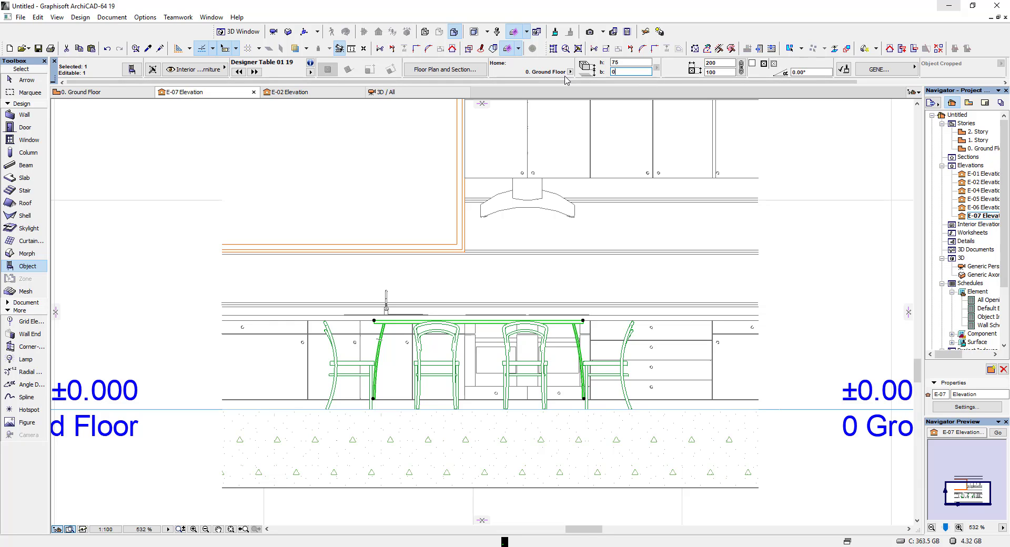
click(133, 92)
middle_drag(531, 301, 429, 246)
scroll(494, 275, down, 2)
scroll(532, 285, up, 3)
scroll(501, 291, down, 4)
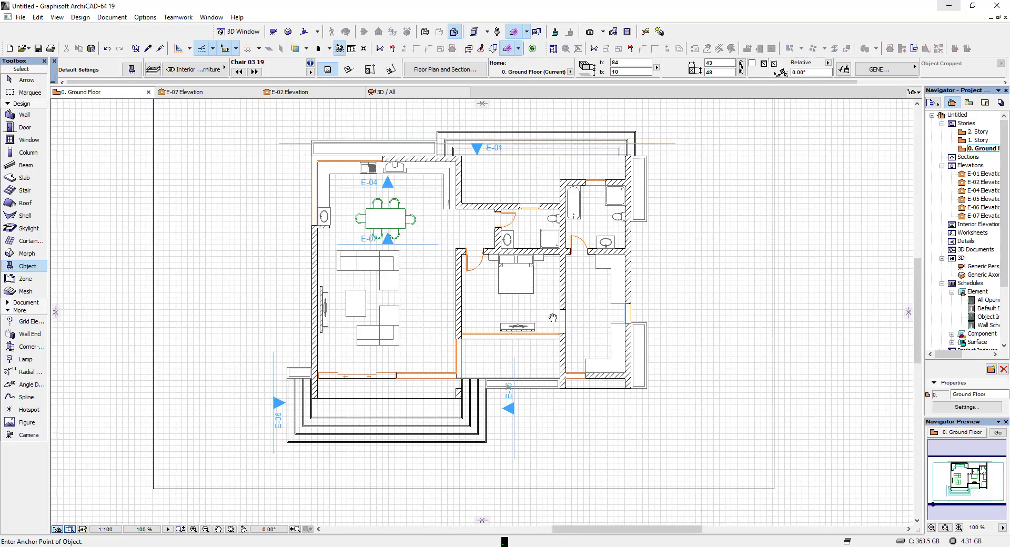
middle_drag(553, 318, 516, 319)
middle_drag(479, 240, 521, 303)
scroll(519, 276, down, 1)
- Inspect the kitchen interior and the glazed terrace facade with its recessed balcony in the 3D view
click(421, 93)
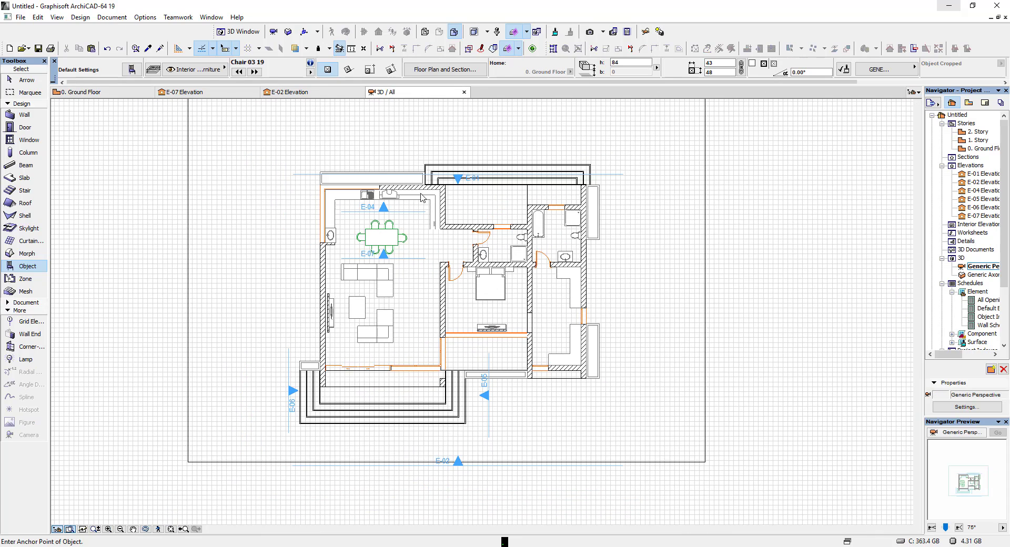
scroll(445, 263, down, 5)
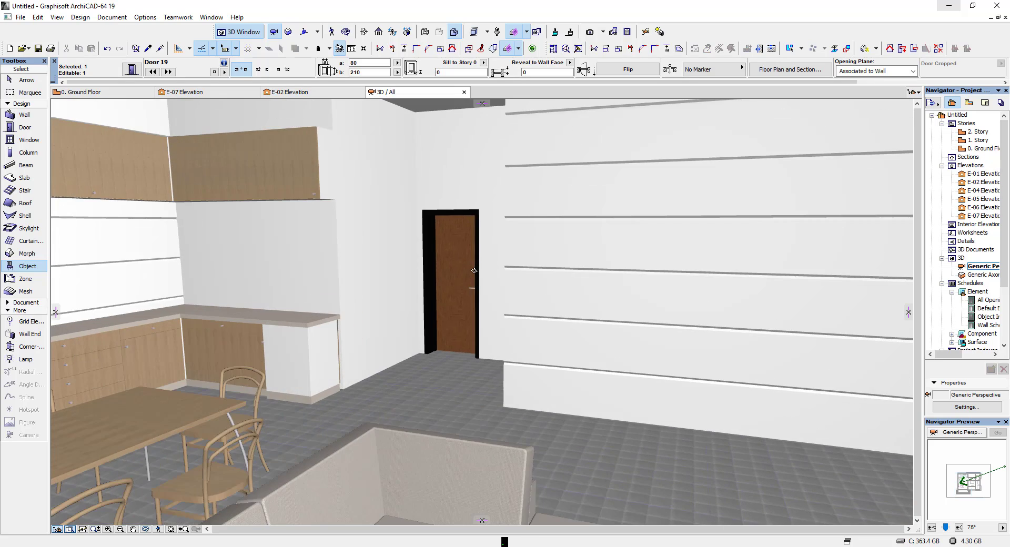
shift+middle_drag(474, 270, 583, 298)
shift+middle_drag(360, 277, 107, 108)
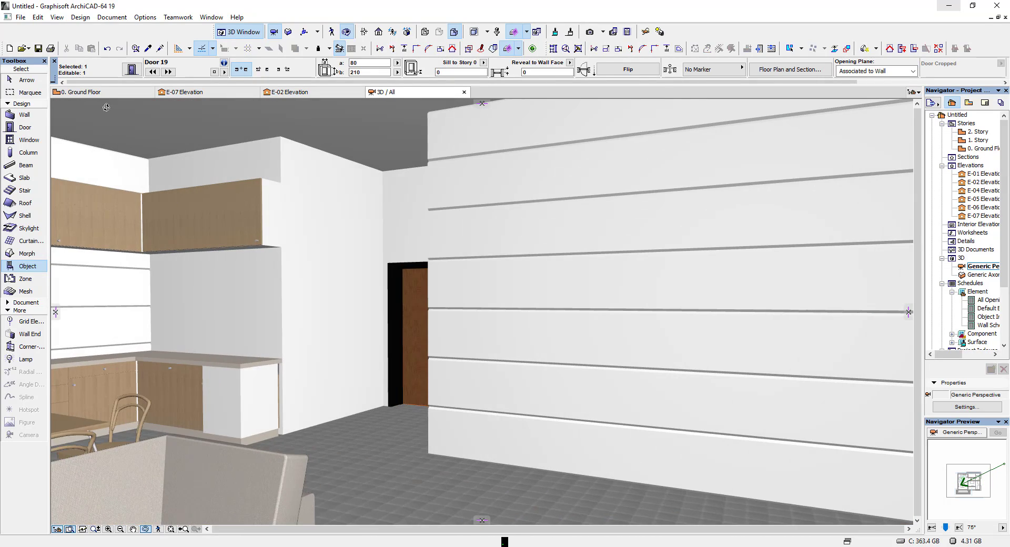
click(110, 93)
scroll(500, 357, down, 3)
scroll(500, 357, up, 6)
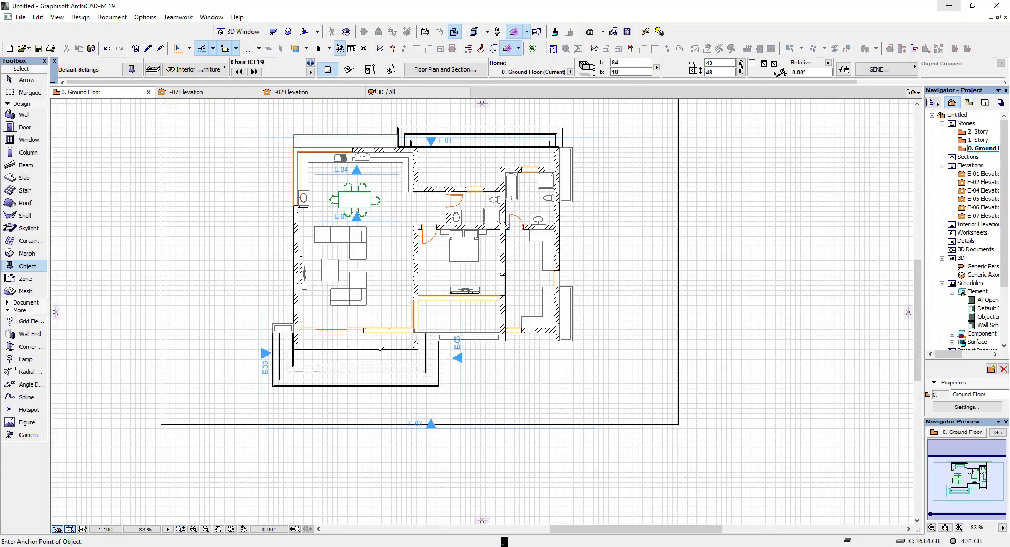
click(402, 92)
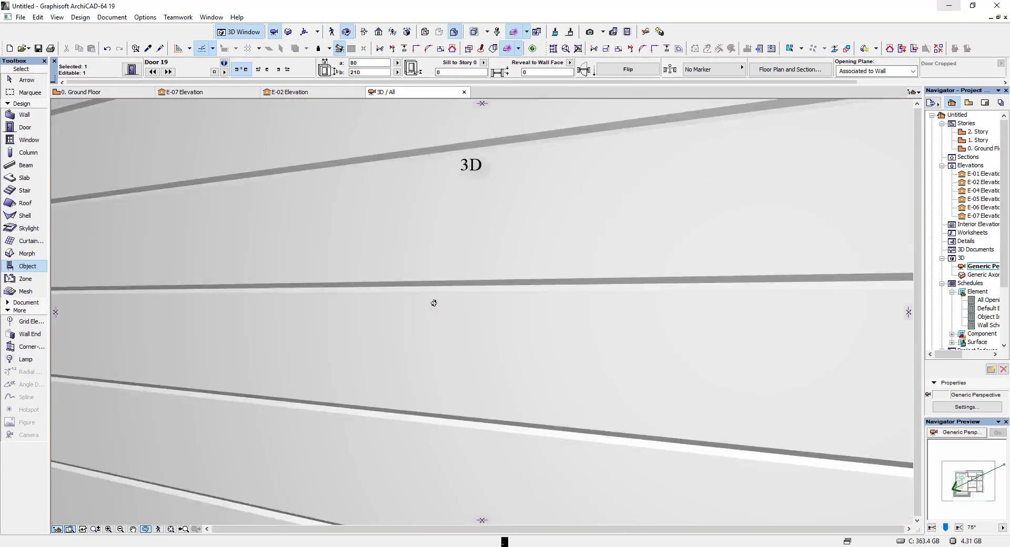
shift+middle_drag(434, 304, 347, 318)
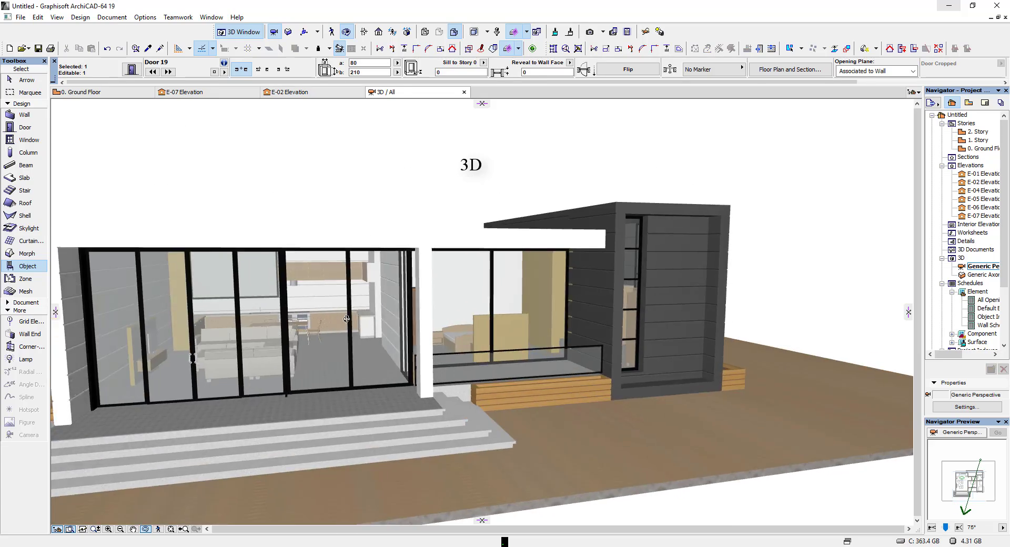
shift+middle_drag(472, 317, 374, 310)
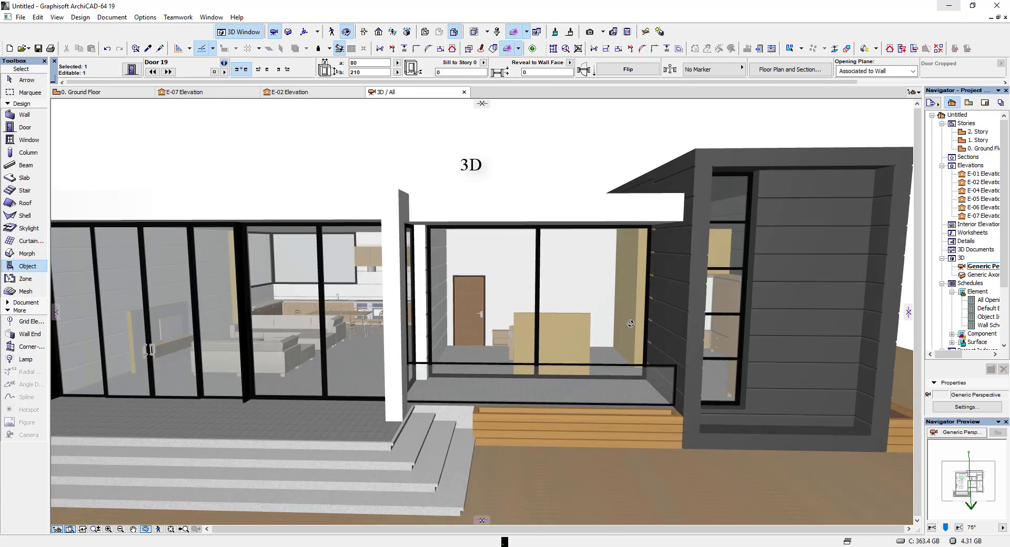
shift+middle_drag(631, 323, 544, 381)
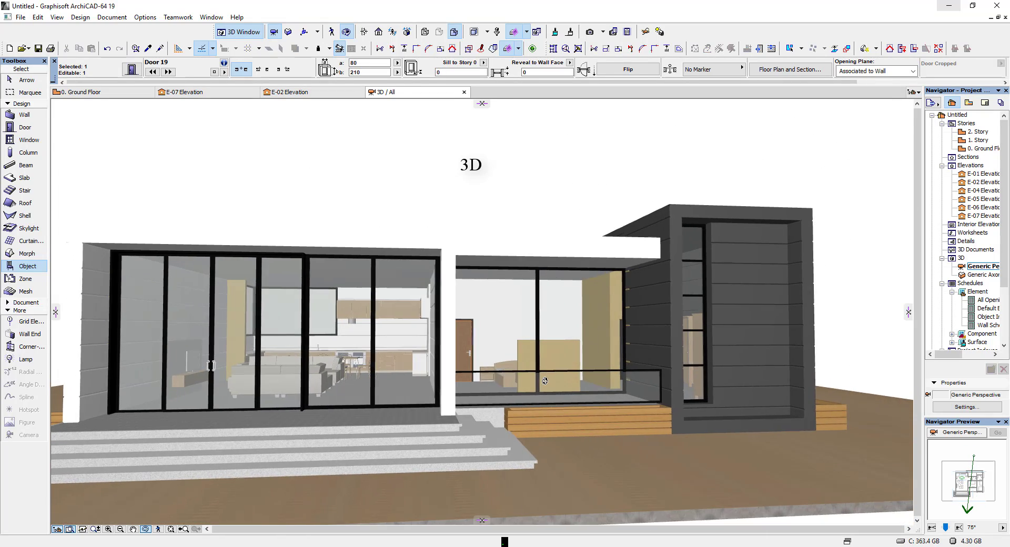
- Draw a rectangular slab filling the recessed balcony in front of the bedroom on the ground floor plan, at elevation 300
click(118, 93)
scroll(413, 288, down, 4)
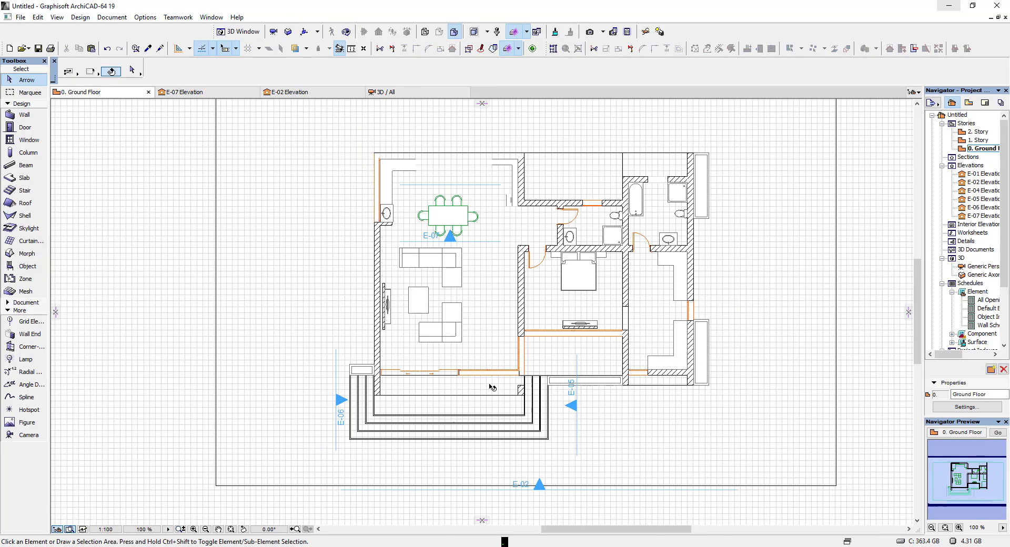
scroll(491, 388, up, 3)
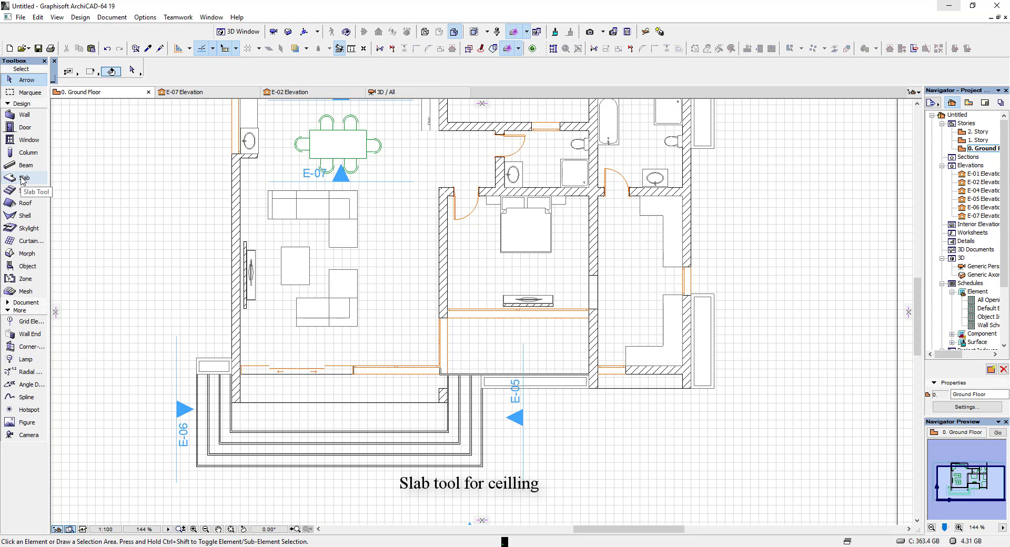
scroll(436, 289, up, 2)
scroll(590, 365, up, 5)
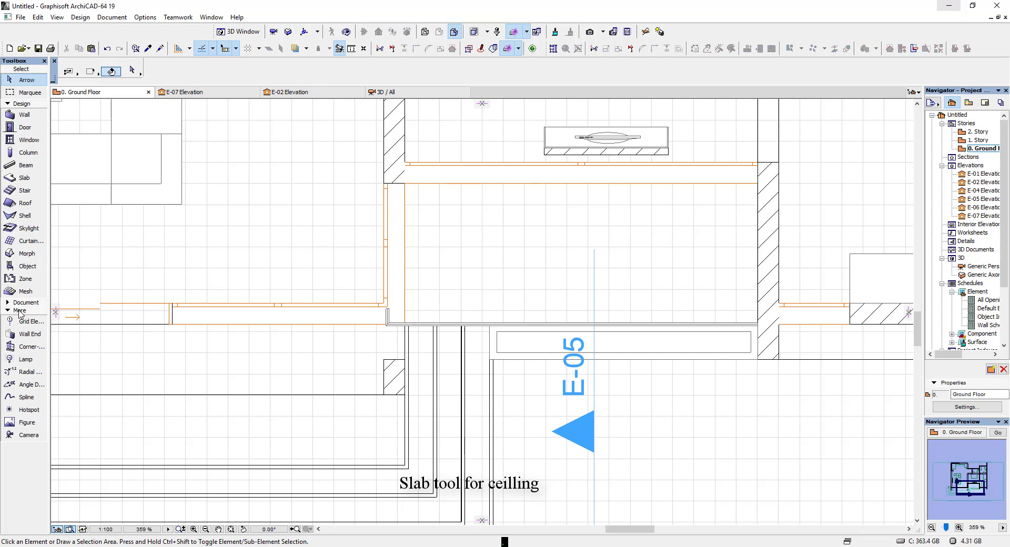
click(16, 178)
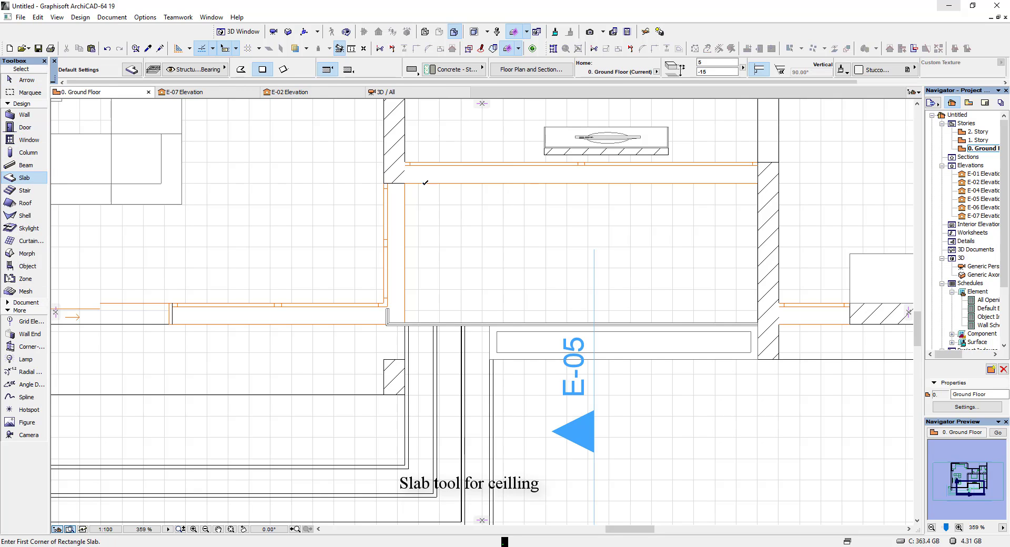
click(404, 182)
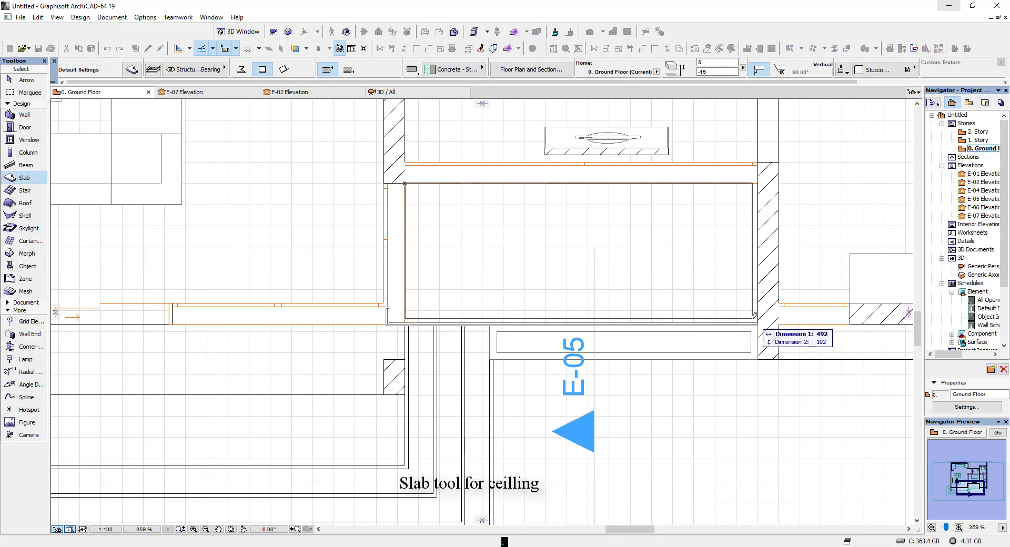
middle_drag(758, 325, 682, 338)
click(681, 335)
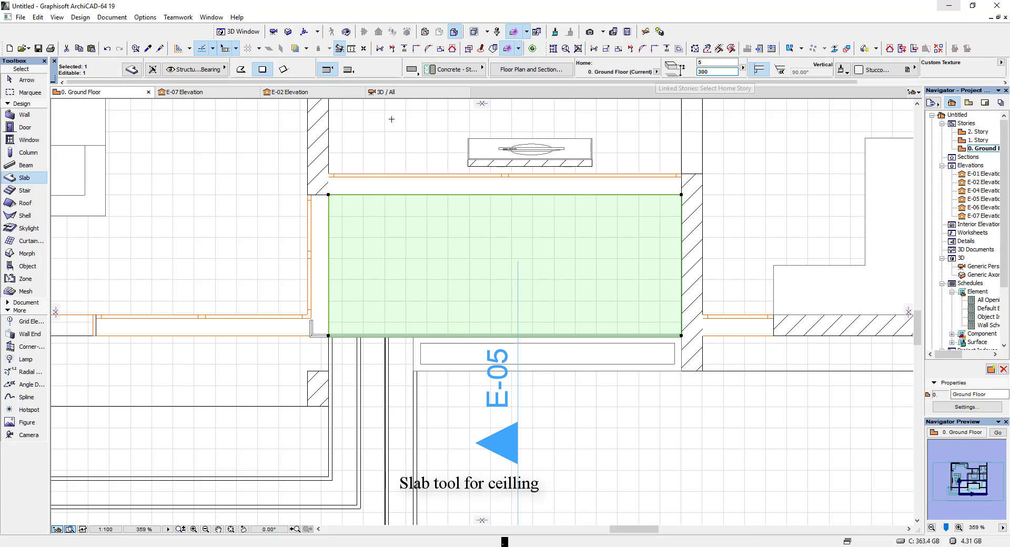
- Subtract a rectangular hole from the balcony slab, leaving a frame around its perimeter
click(329, 194)
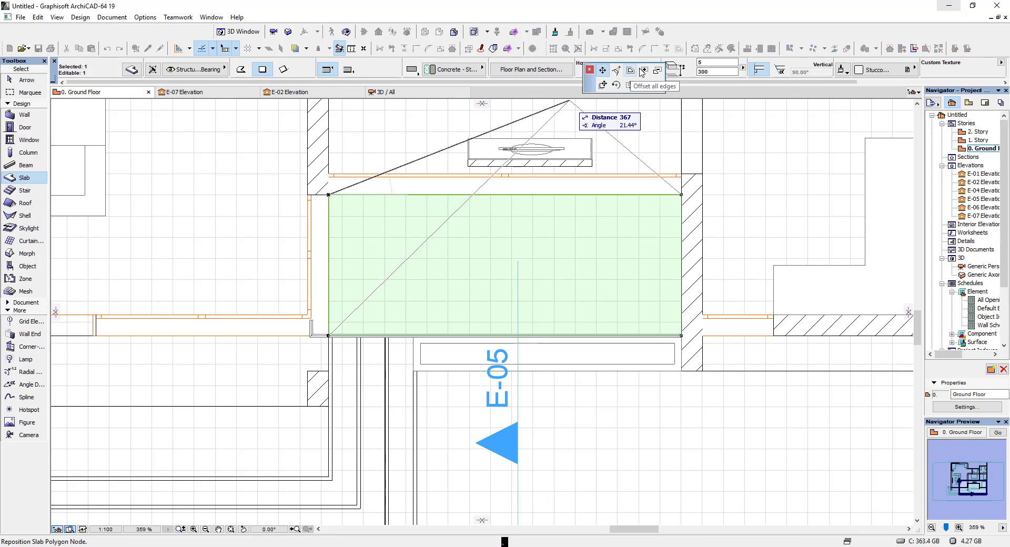
click(657, 72)
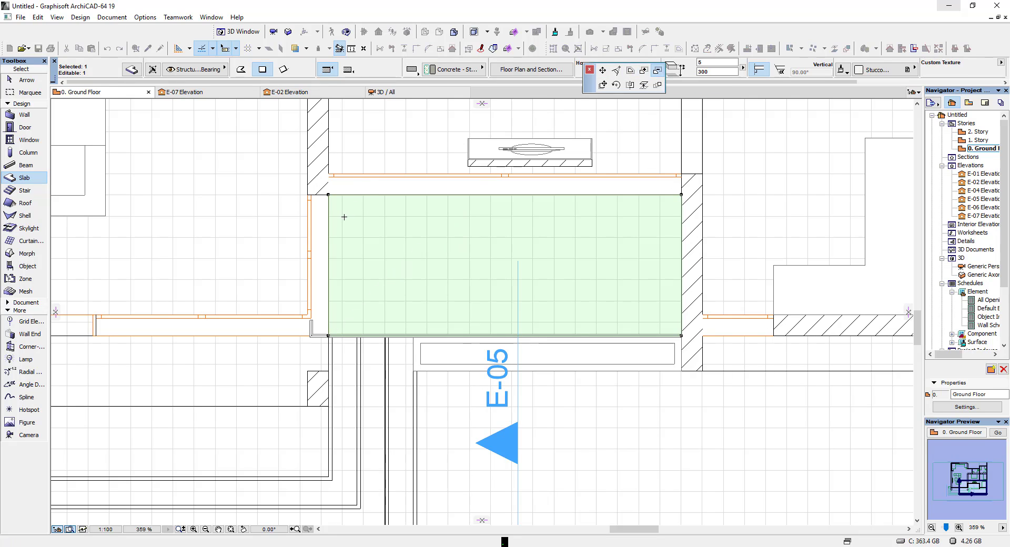
click(363, 216)
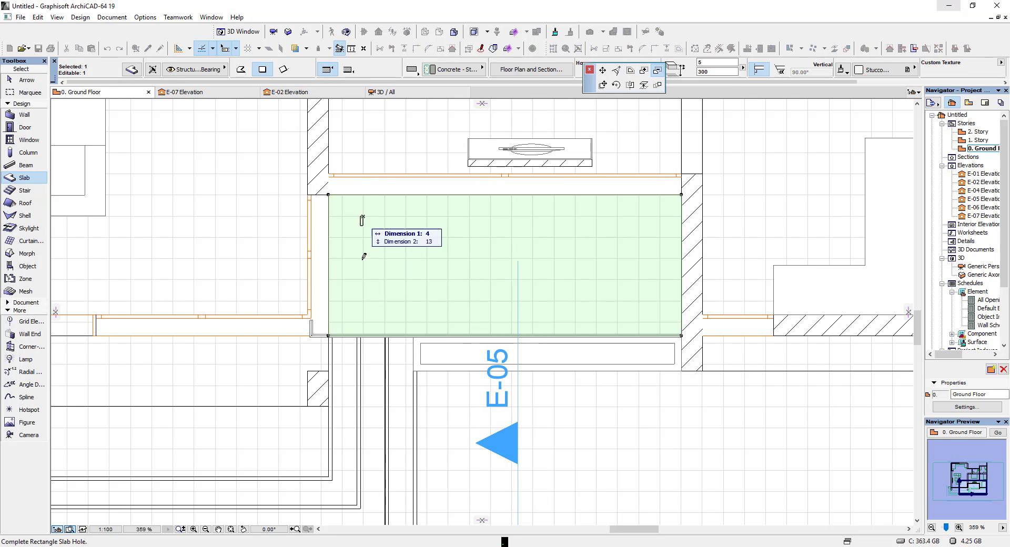
click(663, 321)
- Offset the hole's upper edge outward by 1 and move its left edge outward towards the slab's border
click(630, 217)
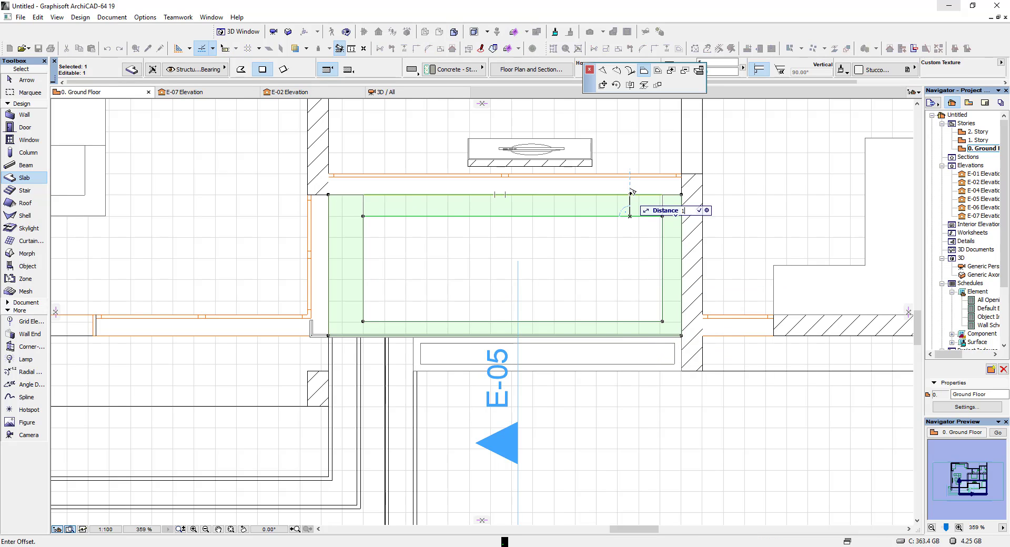
text(1)
key(Return)
click(363, 234)
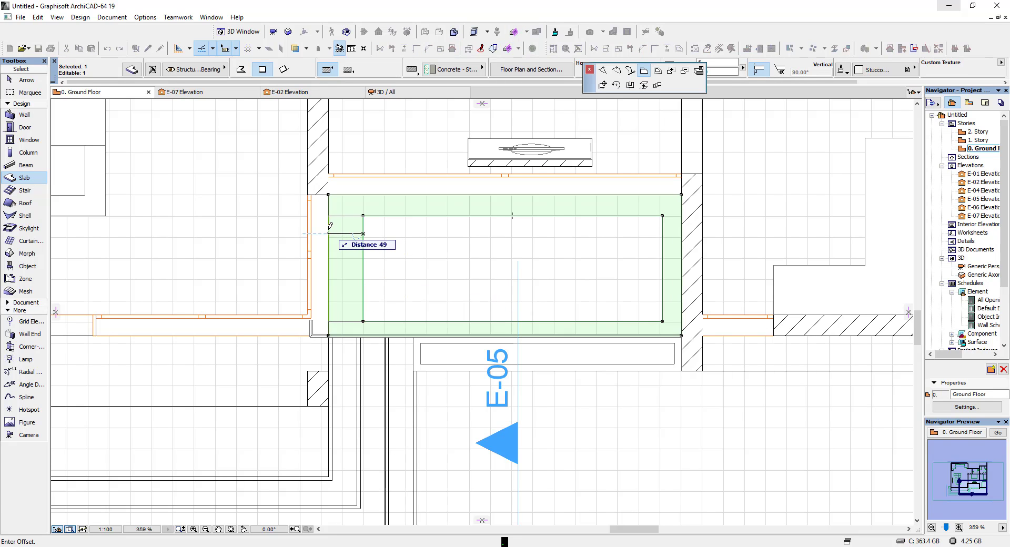
text(8)
key(Return)
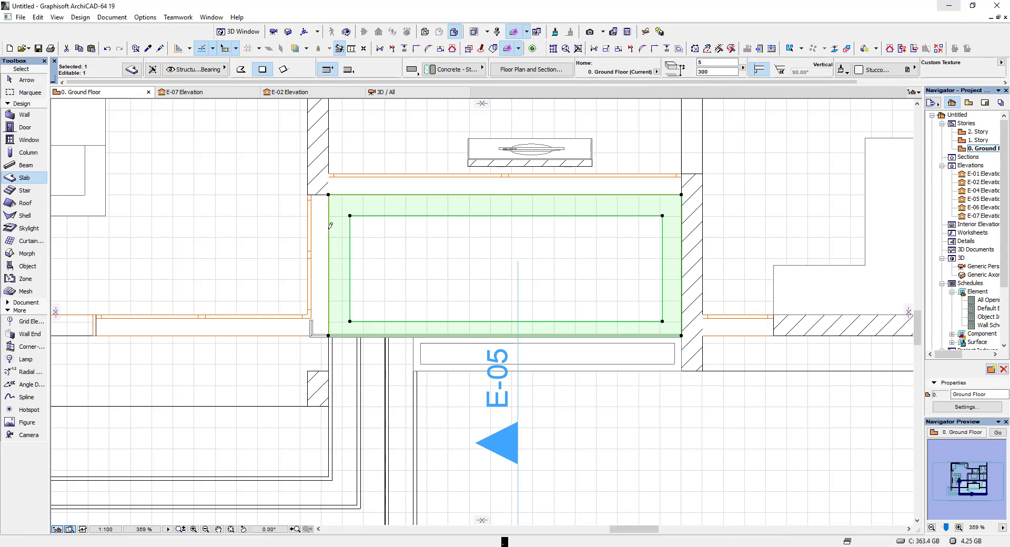
- Offset the hole's right edge inward by 2 and its lower edge inward by 10
click(664, 268)
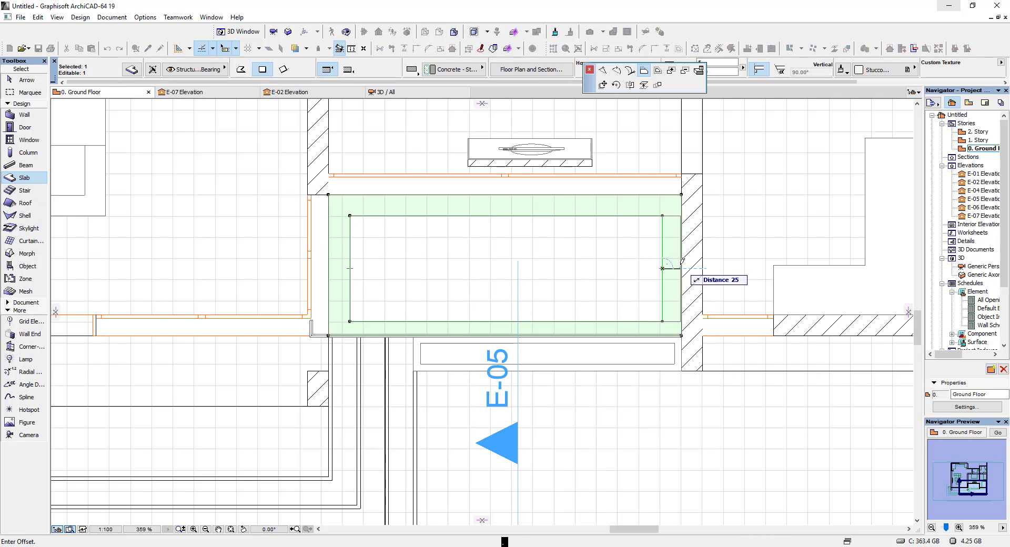
text(2)
key(Return)
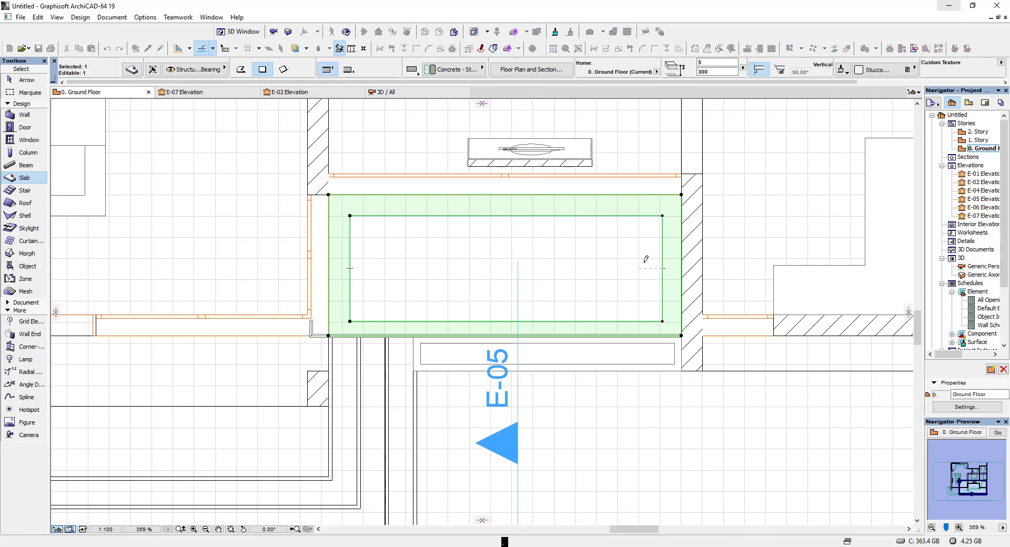
click(653, 322)
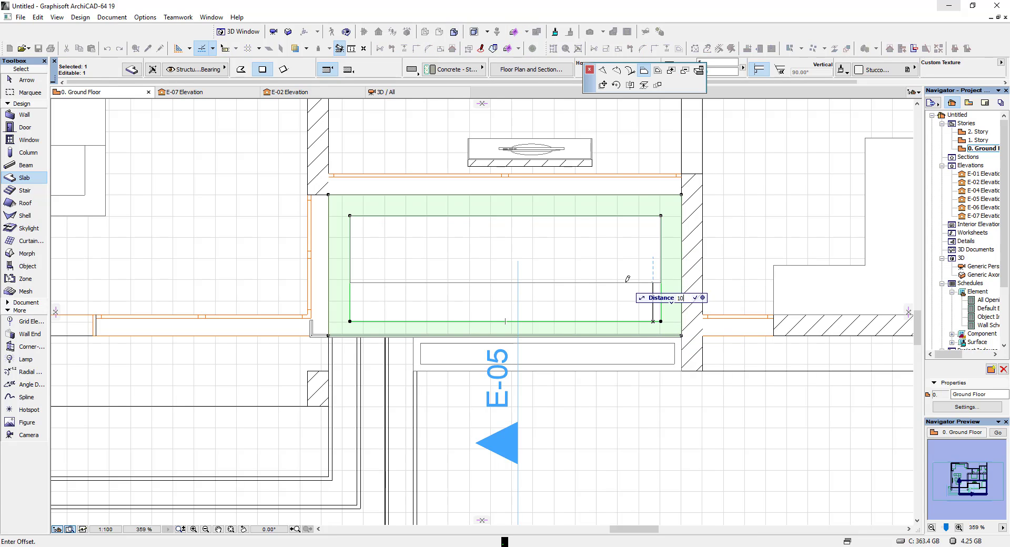
text(10)
key(Return)
key(Escape)
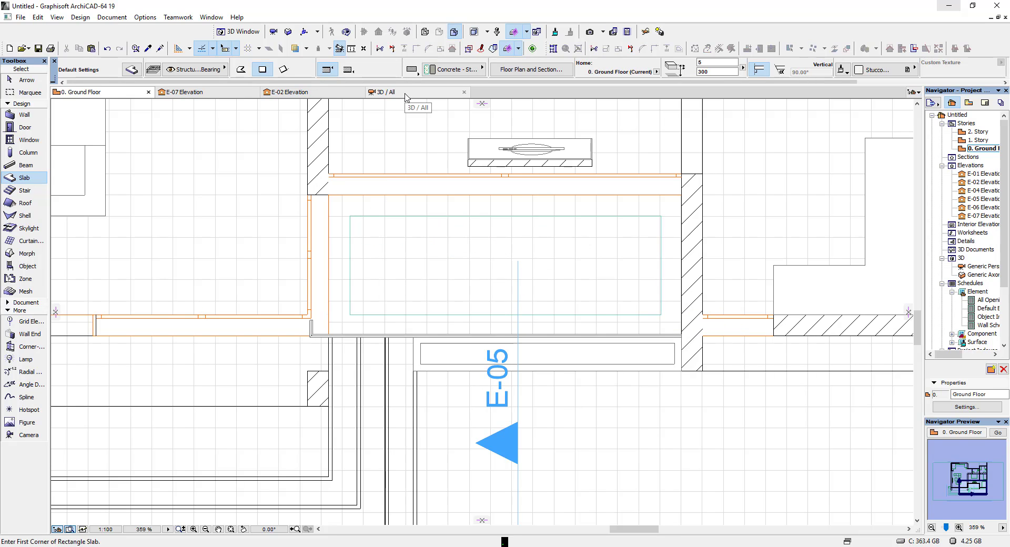
- Move the E-05 elevation line up so it crosses the balcony slab, and open the E-05 elevation
click(518, 294)
click(518, 294)
click(535, 313)
click(517, 166)
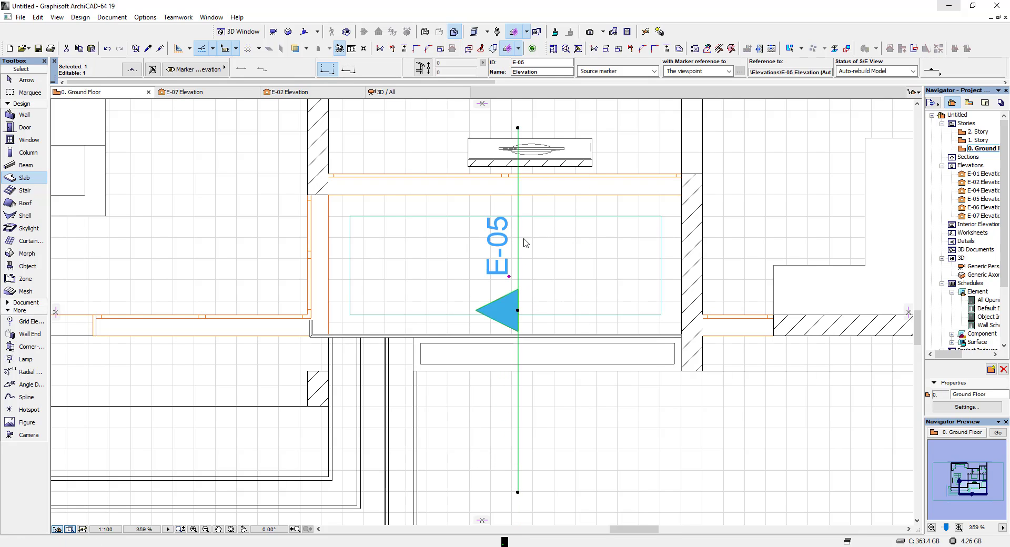
right_click(519, 238)
click(551, 290)
scroll(543, 212, down, 4)
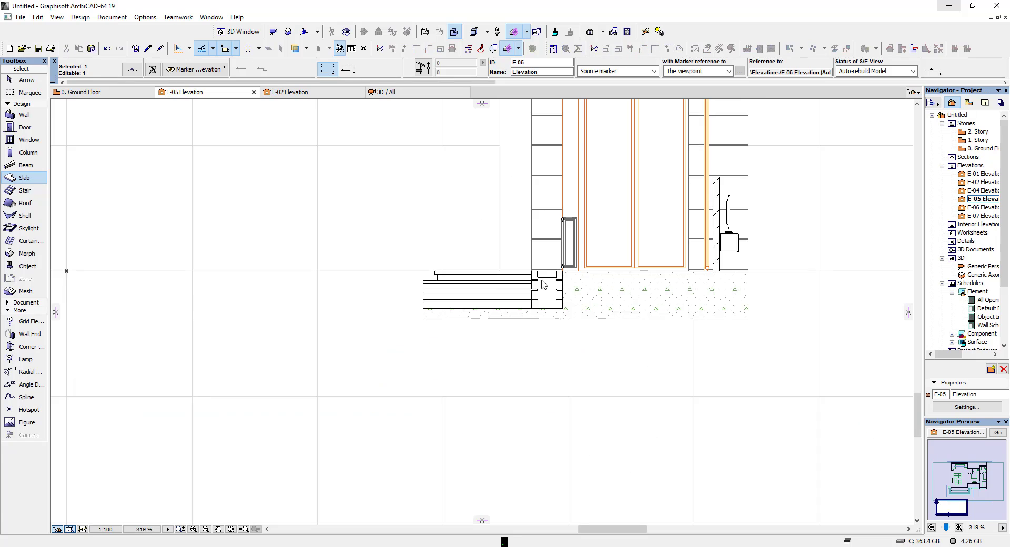
scroll(542, 212, up, 2)
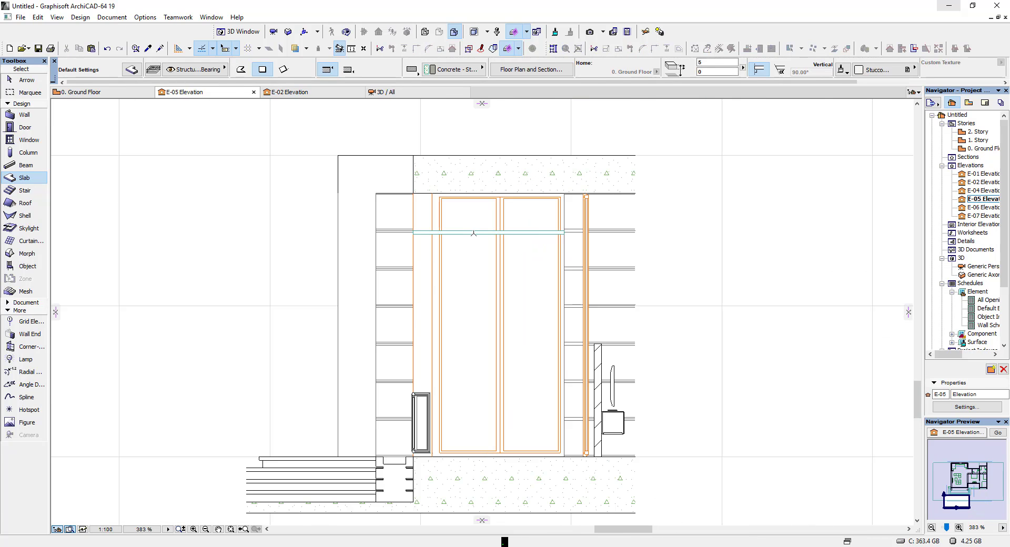
- Move both balcony ceiling slabs up from above the windows' middle to the underside of the roof slab in the elevation
click(536, 232)
shift+click(560, 232)
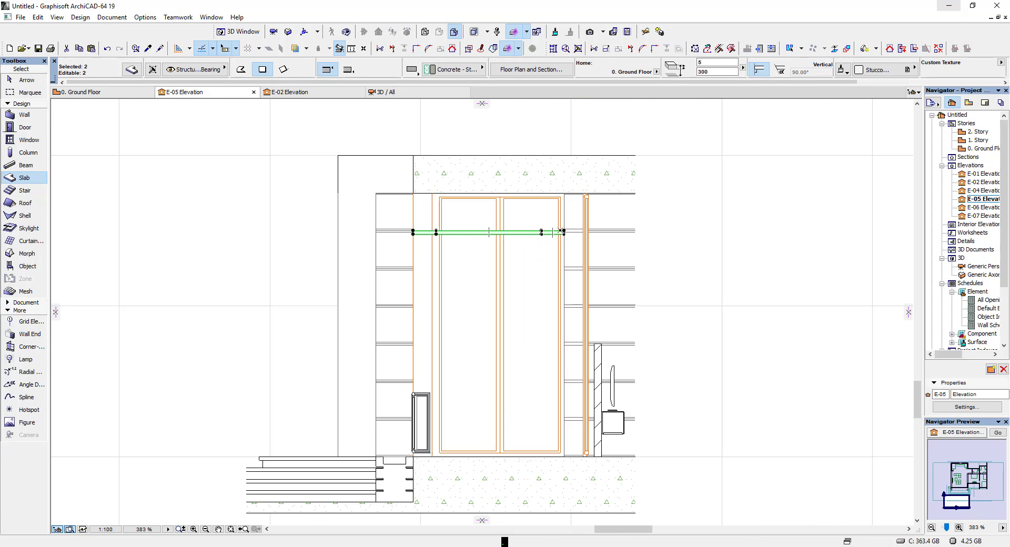
key(ctrl+d)
click(564, 230)
click(564, 193)
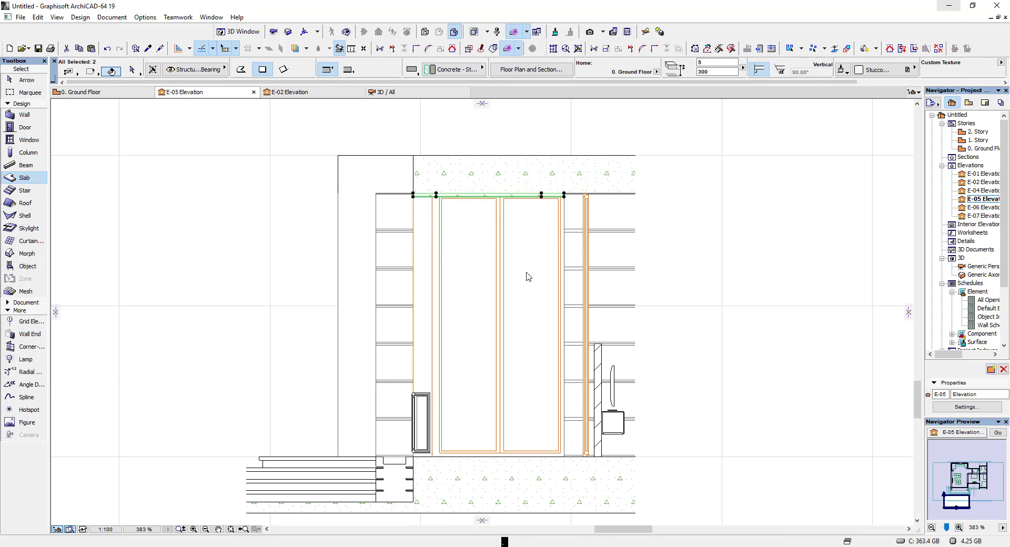
key(Escape)
click(529, 276)
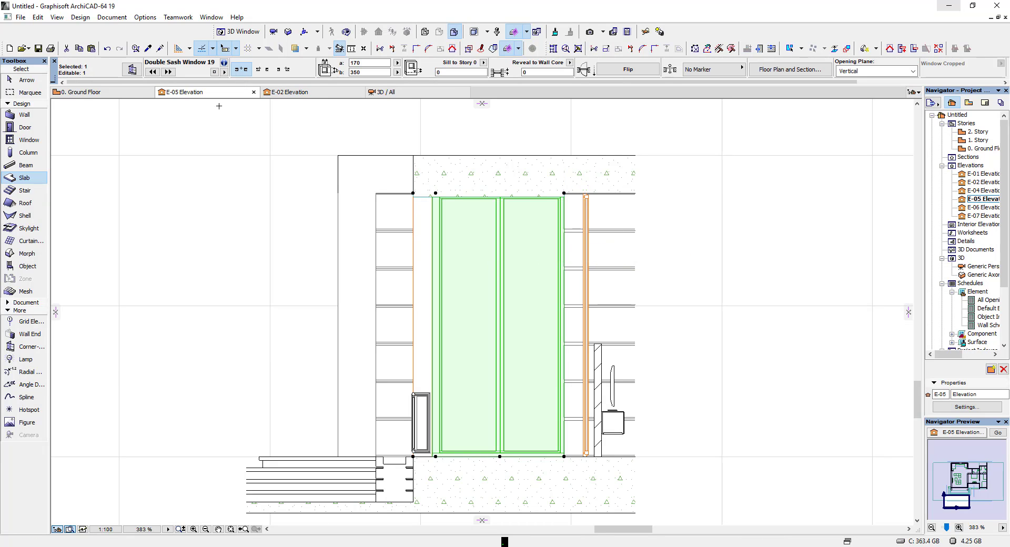
- Return to the ground floor plan and check the inner ceiling slab over the balcony
click(127, 93)
key(Escape)
shift+click(544, 247)
scroll(545, 241, down, 5)
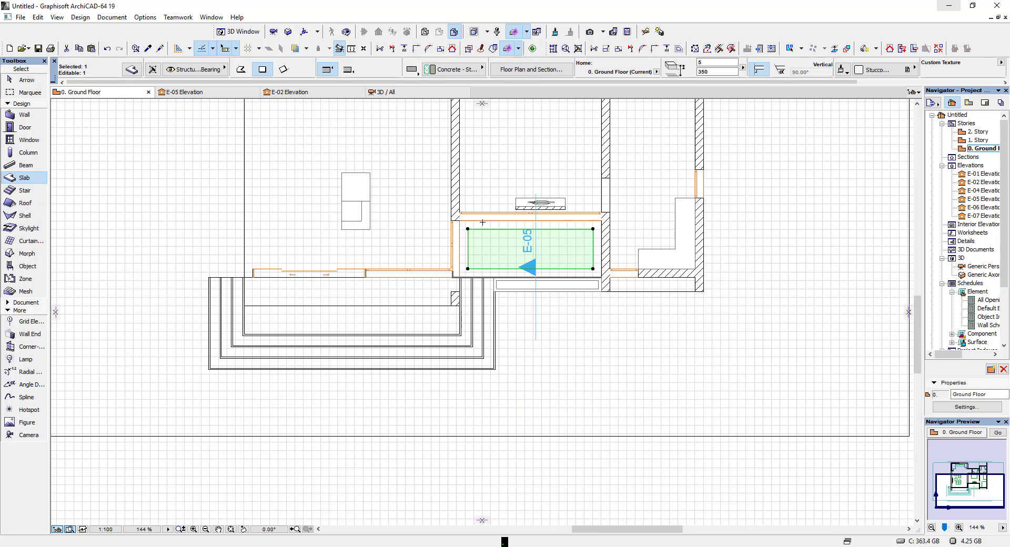
key(Escape)
key(Escape)
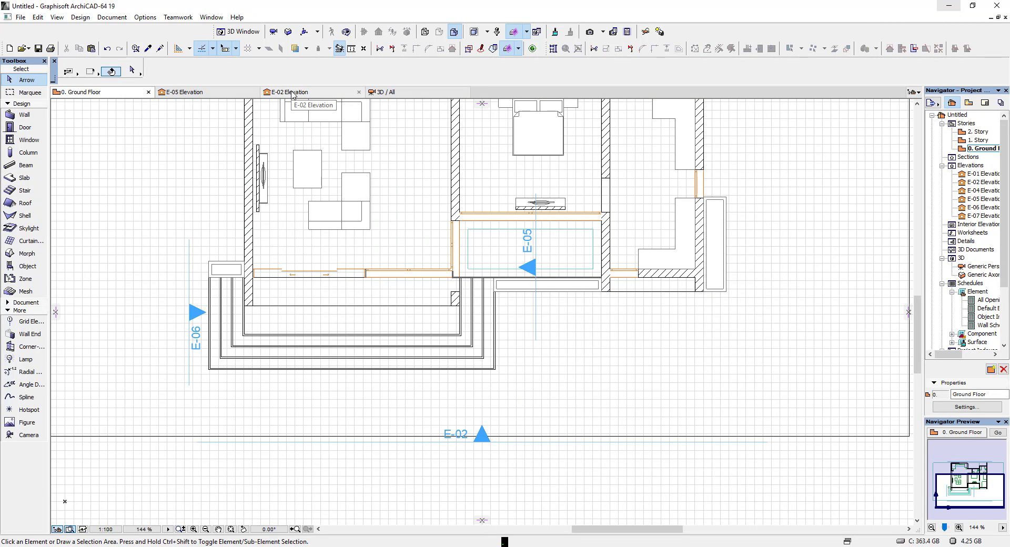
- In the E-05 elevation, set the height of the balcony's 170-wide double sash window to 300
click(294, 93)
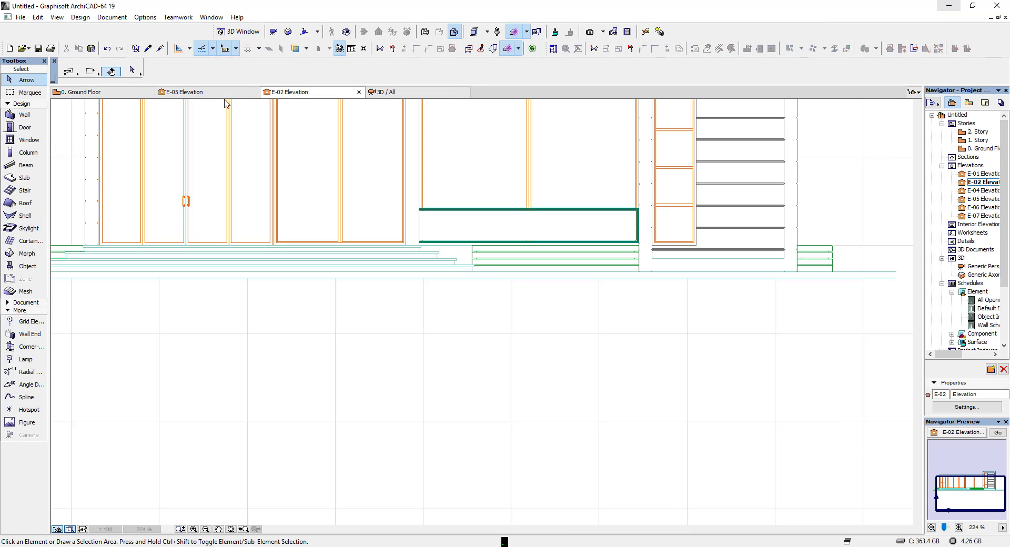
click(219, 93)
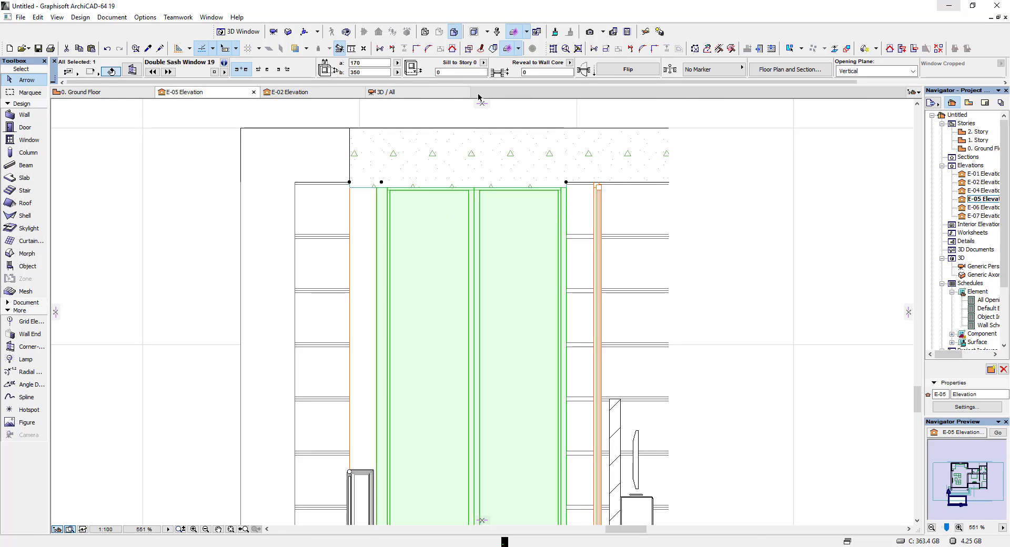
drag(379, 72, 278, 62)
scroll(334, 210, down, 3)
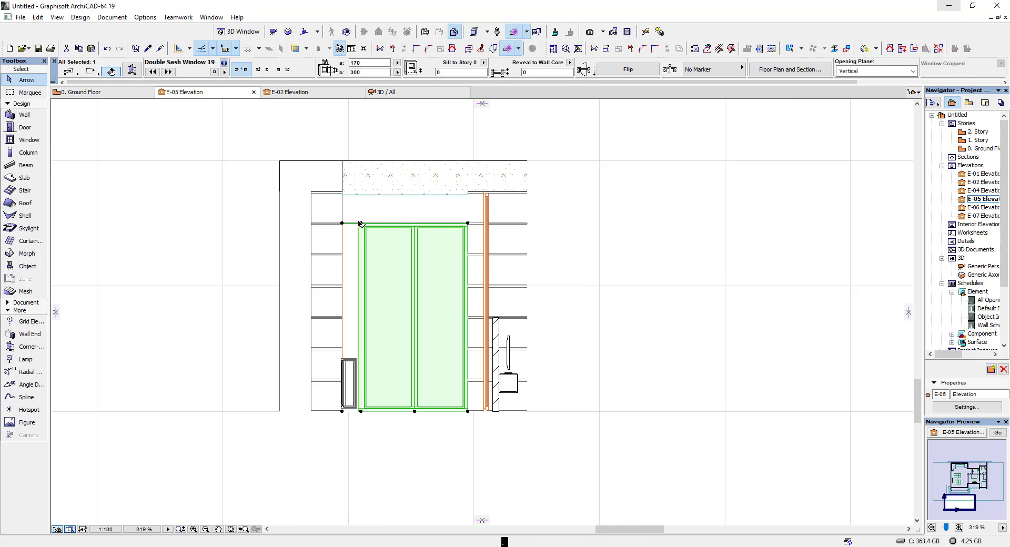
key(Escape)
scroll(452, 223, up, 4)
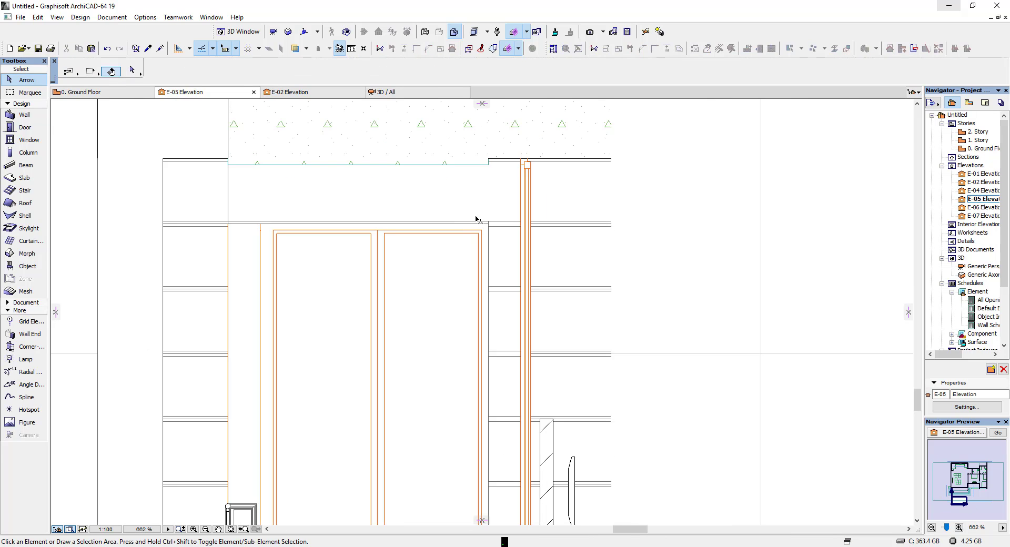
- Move both balcony ceiling slabs straight down by 20 in the elevation
click(489, 163)
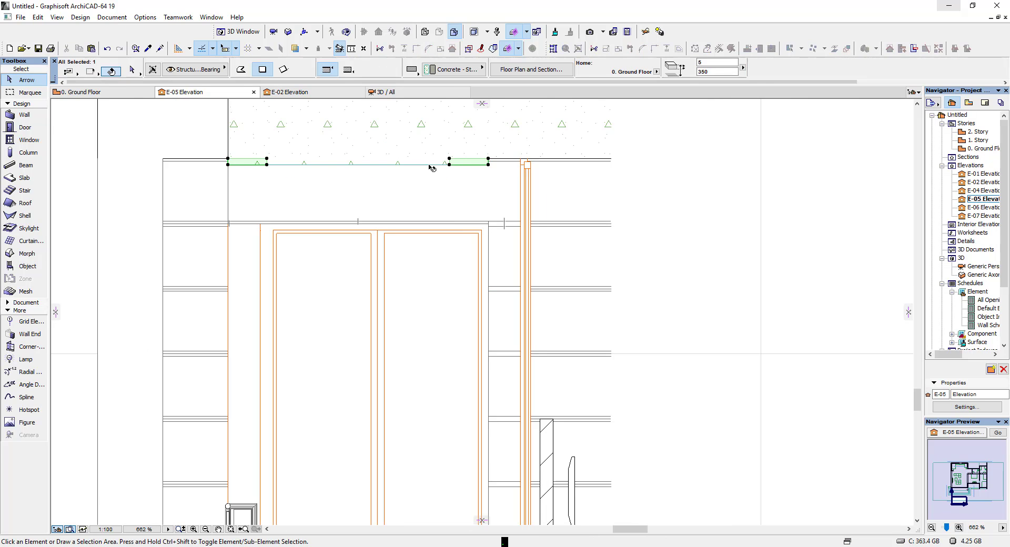
shift+click(429, 165)
drag(489, 165, 490, 204)
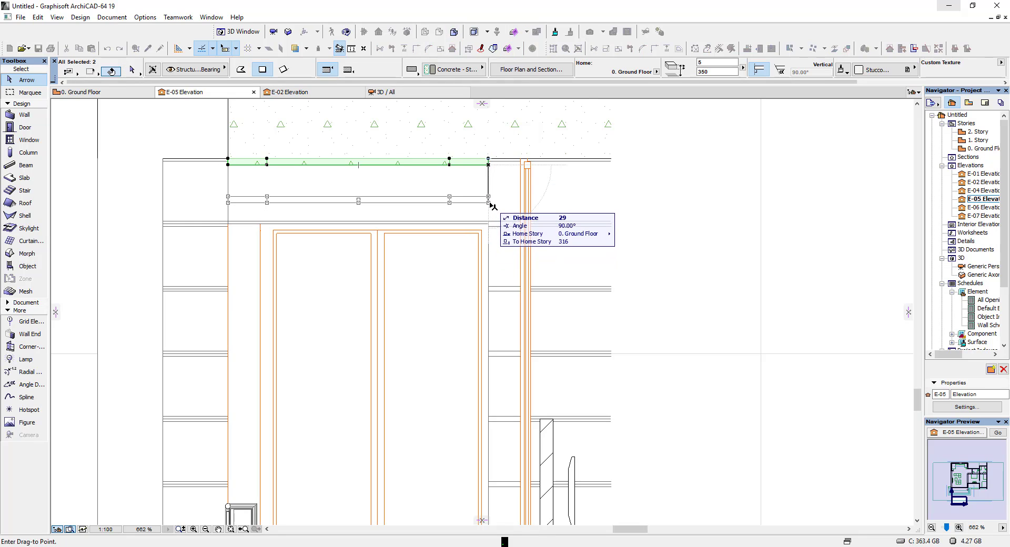
key(Tab)
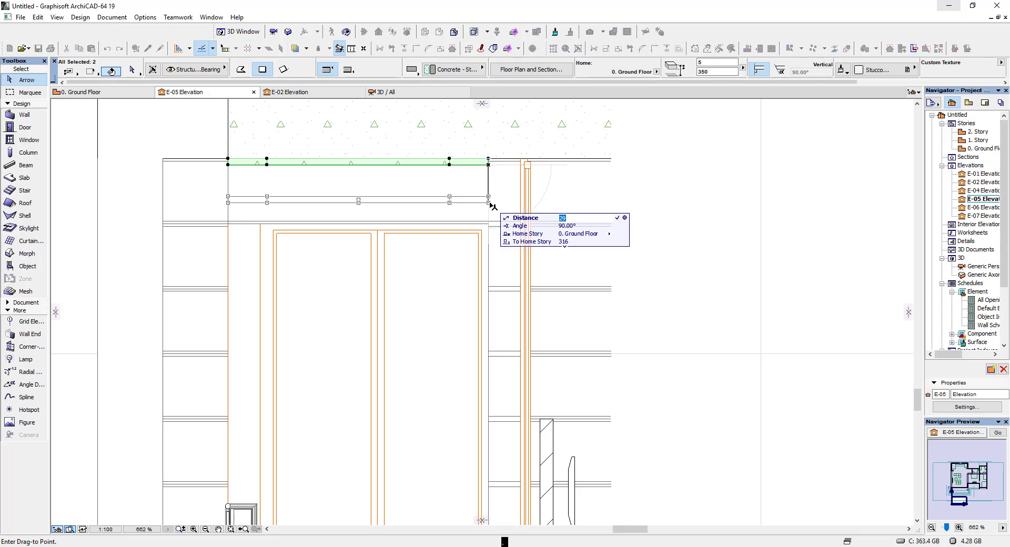
text(20)
key(Return)
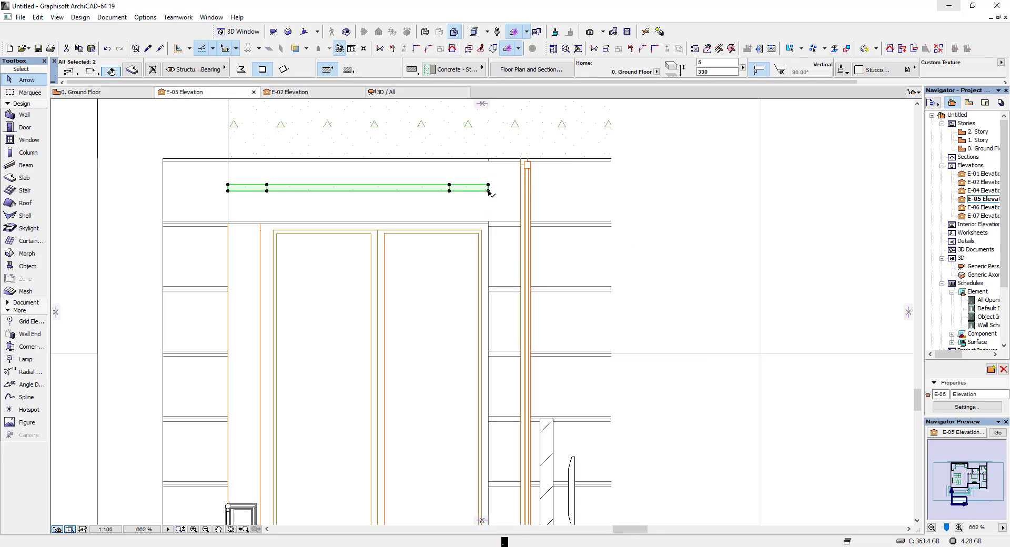
key(Escape)
- In the ground floor plan, offset the outer ceiling slab's upper edge outward toward the bedroom window
click(103, 93)
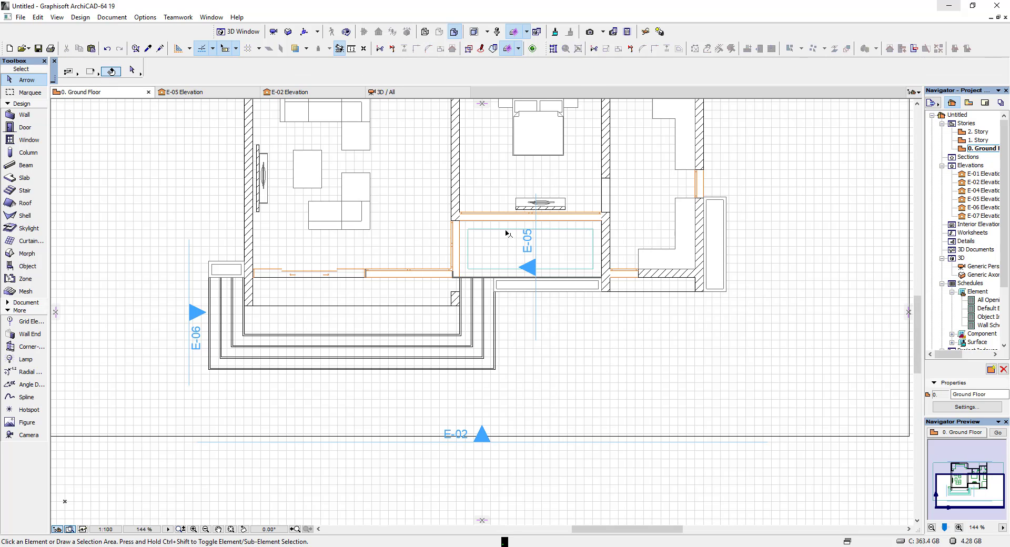
click(506, 233)
middle_drag(595, 219, 500, 231)
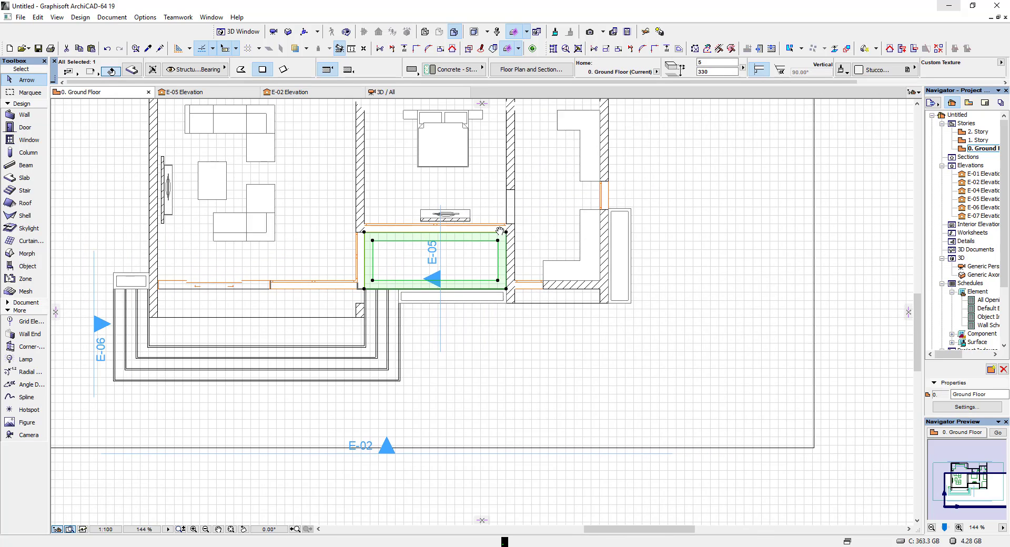
scroll(500, 231, up, 3)
click(487, 238)
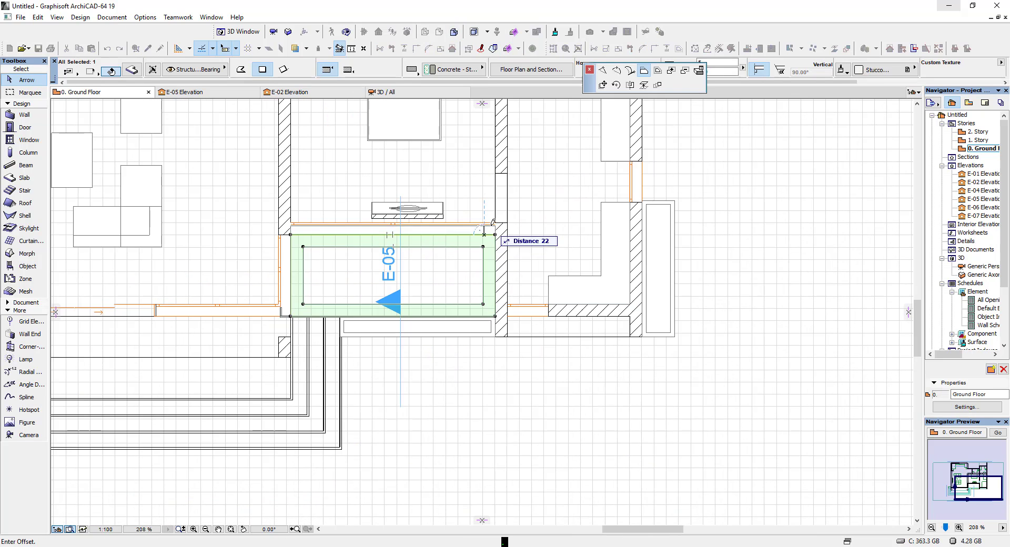
scroll(492, 236, up, 1)
click(499, 224)
scroll(499, 224, up, 3)
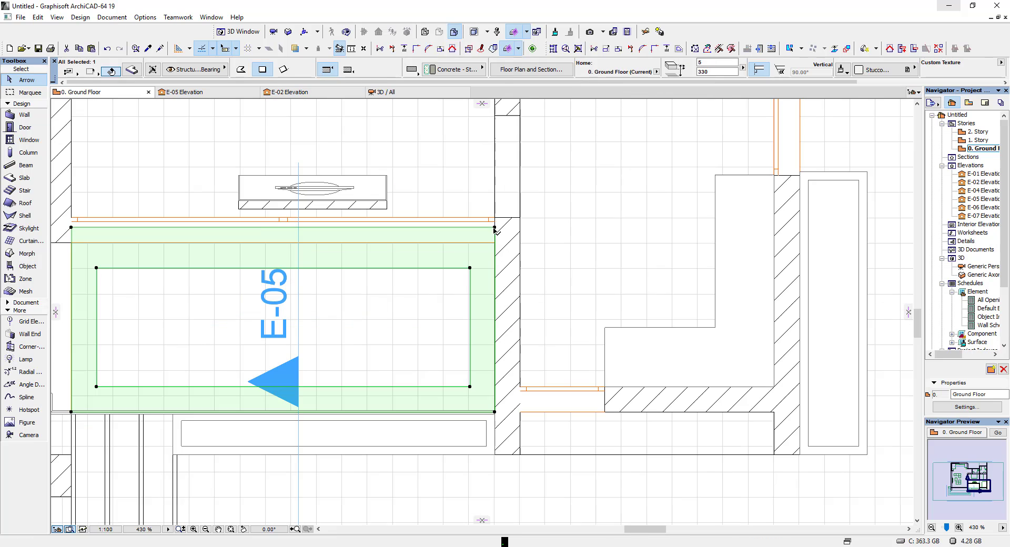
- Check the extended outer ceiling slab in the E-05 elevation and return to the ground floor plan
click(229, 94)
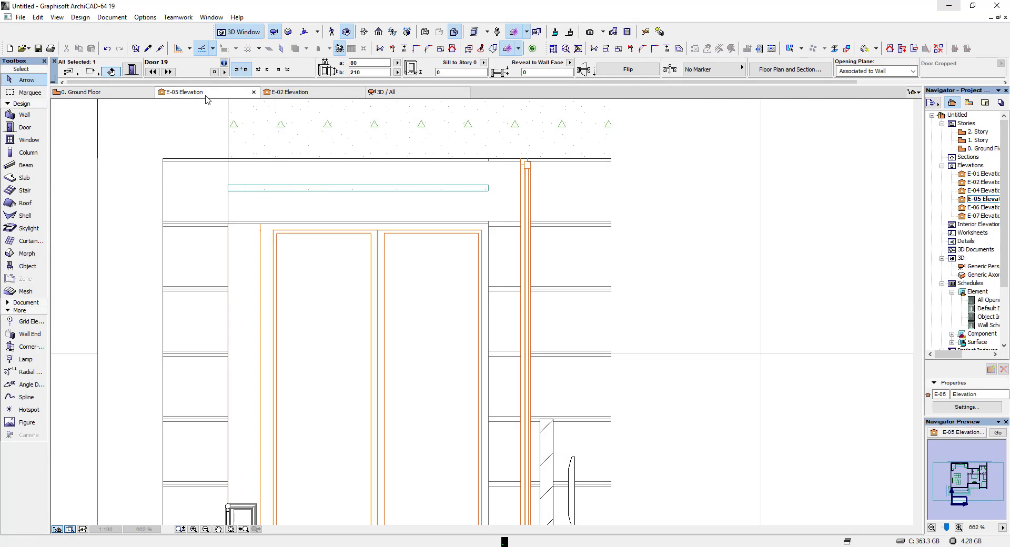
click(488, 188)
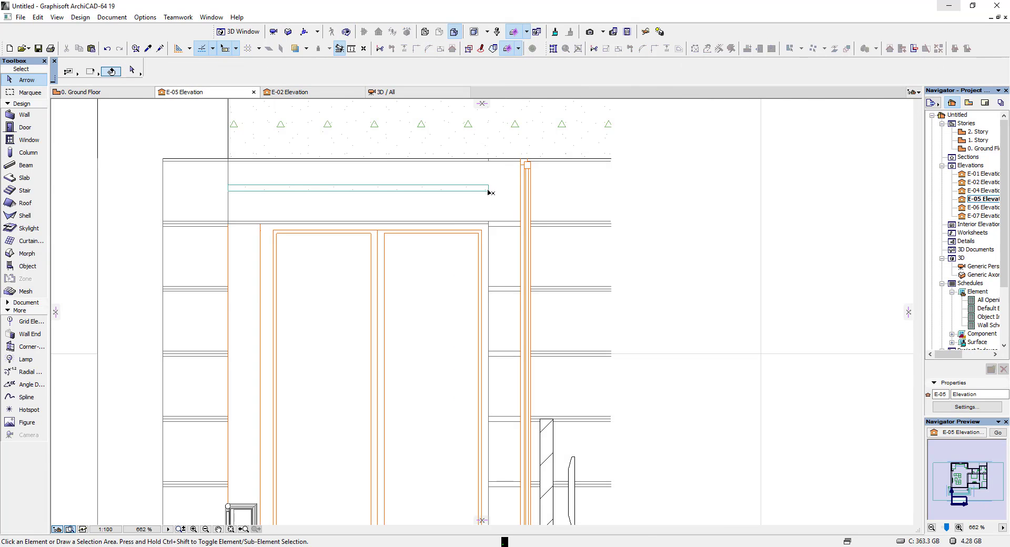
click(512, 188)
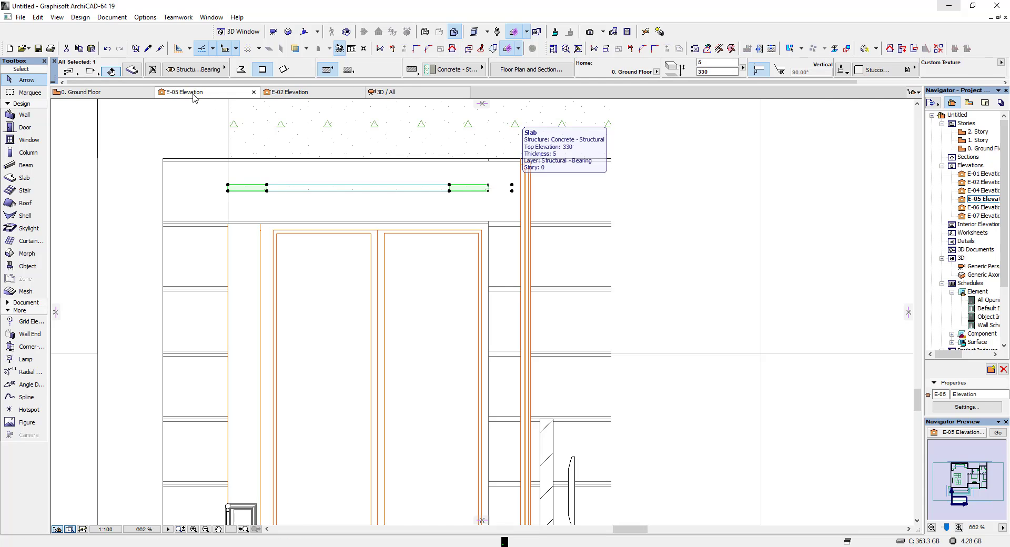
click(126, 94)
- Offset the outer ceiling slab's upper edge further outward to meet the bedroom window's frame
click(483, 225)
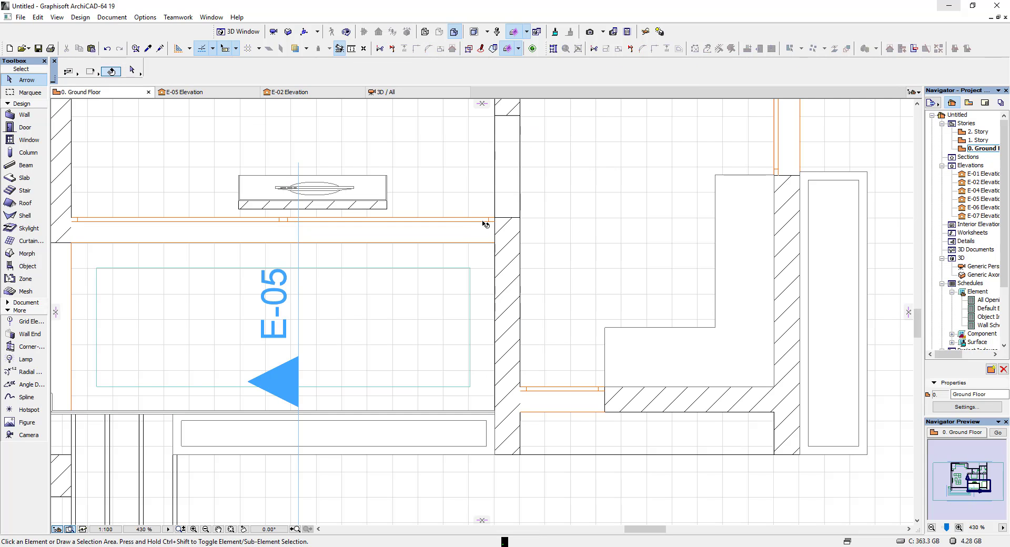
scroll(484, 225, up, 4)
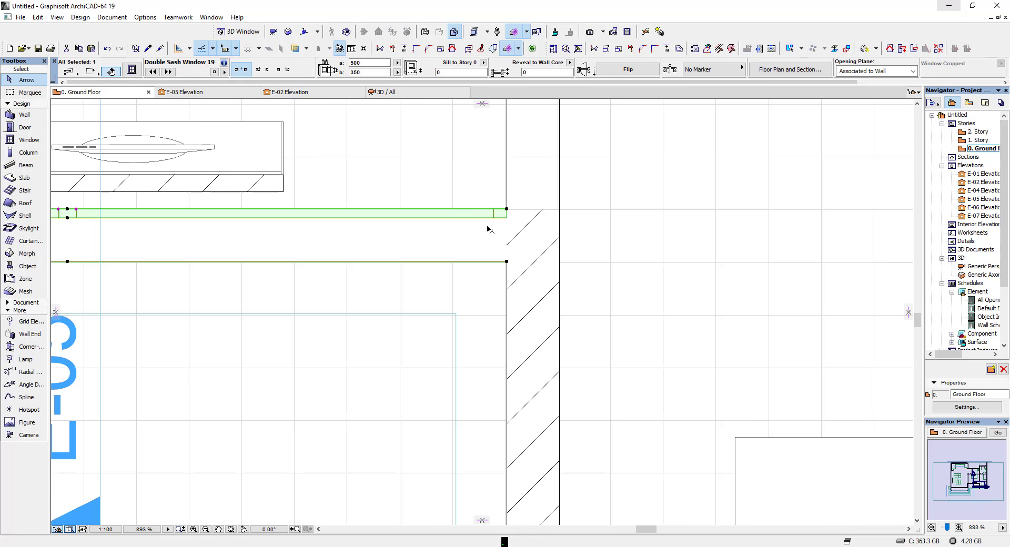
click(455, 318)
scroll(509, 257, down, 3)
scroll(508, 256, down, 2)
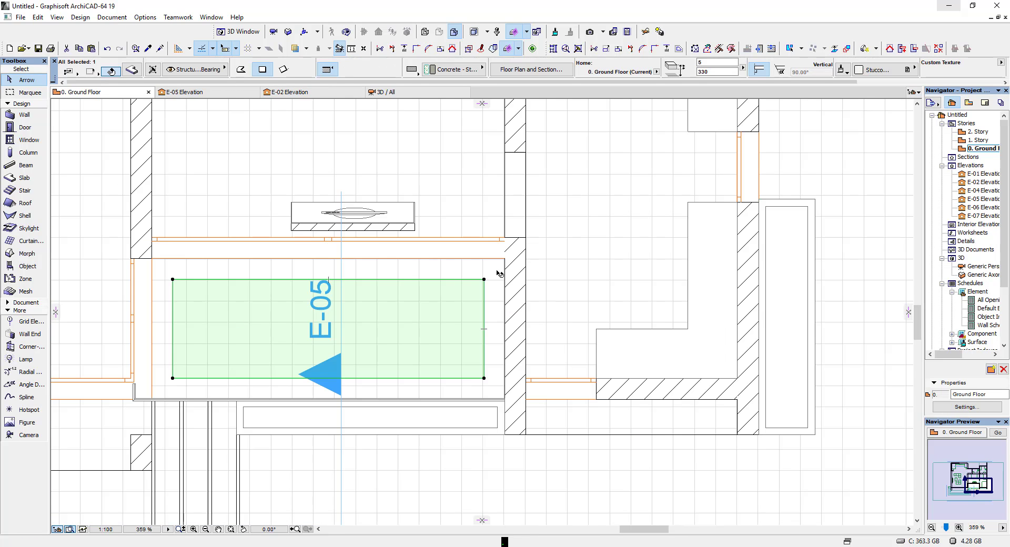
shift+click(502, 251)
click(499, 246)
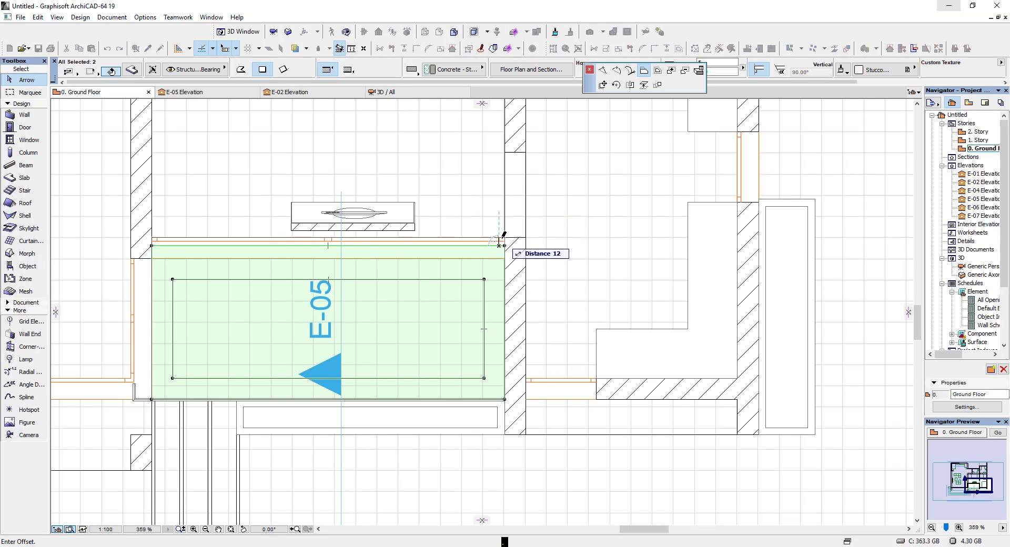
click(502, 242)
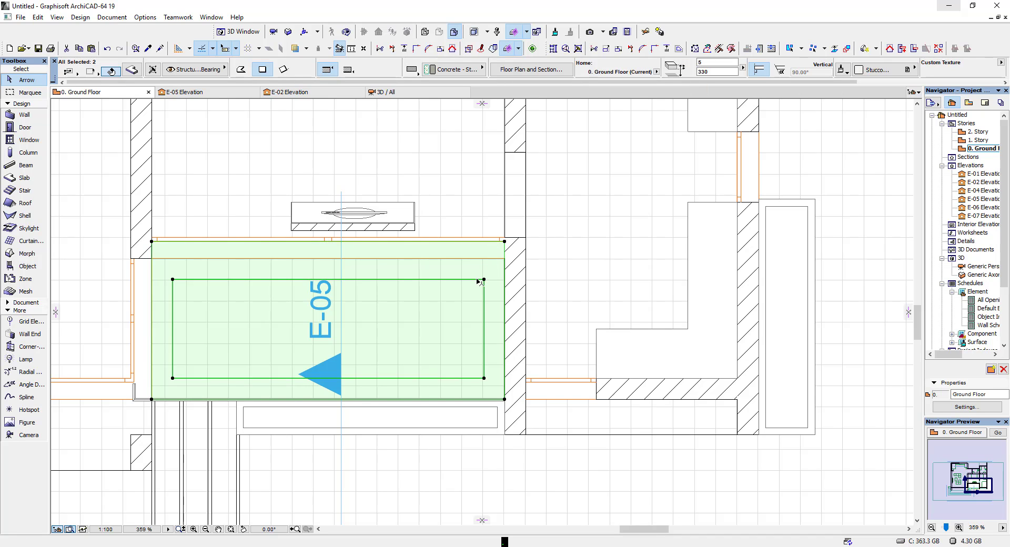
- Offset the upper edge of the hole in the outer ceiling slab outward toward the bedroom window
shift+click(479, 251)
click(470, 279)
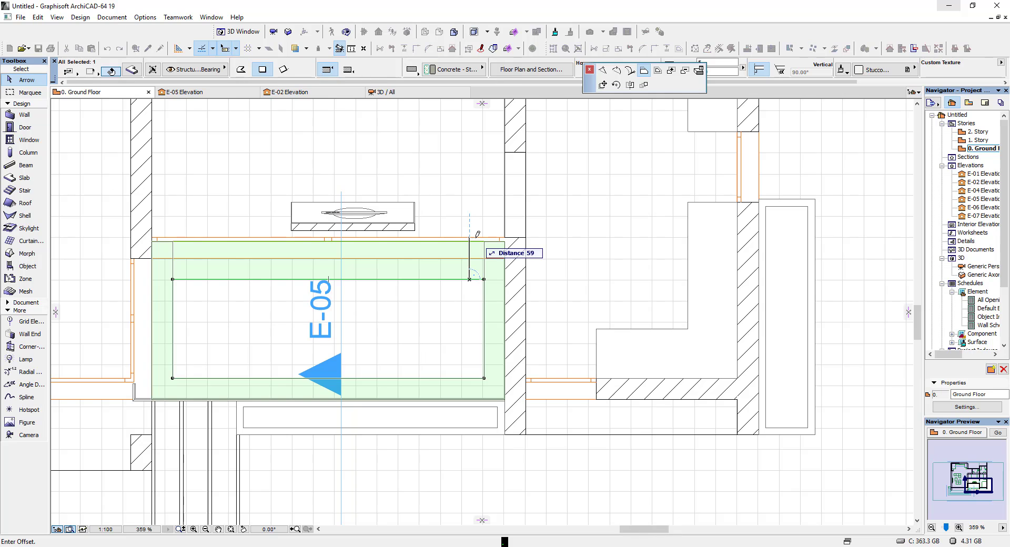
key(Return)
key(Escape)
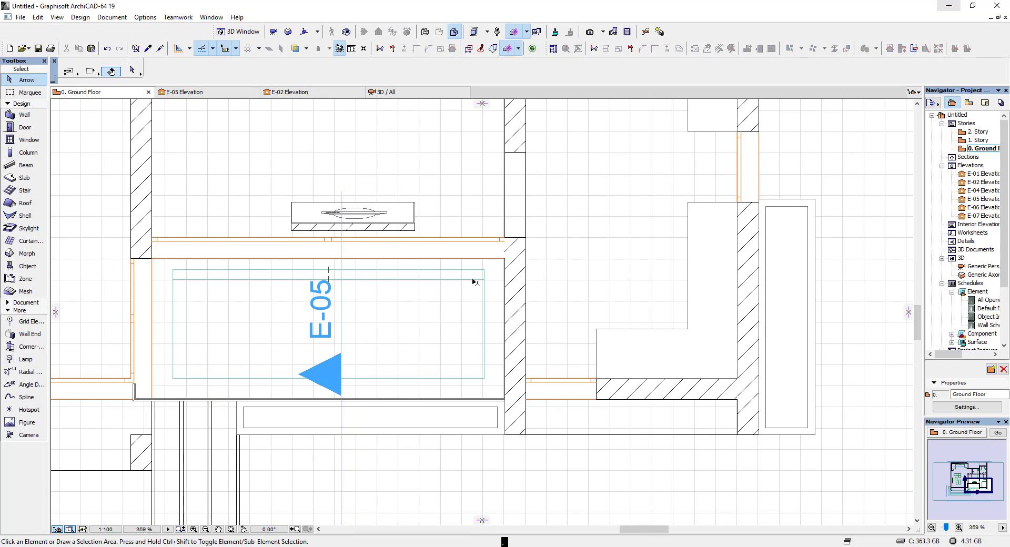
- Offset the hole's upper edge outward by another 10
click(473, 280)
click(473, 272)
click(474, 270)
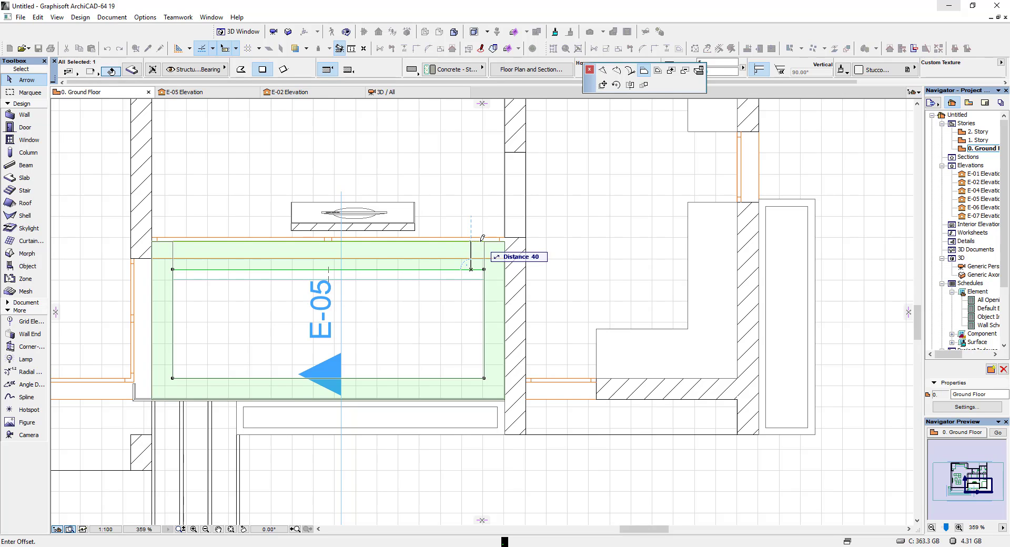
text(10)
key(Return)
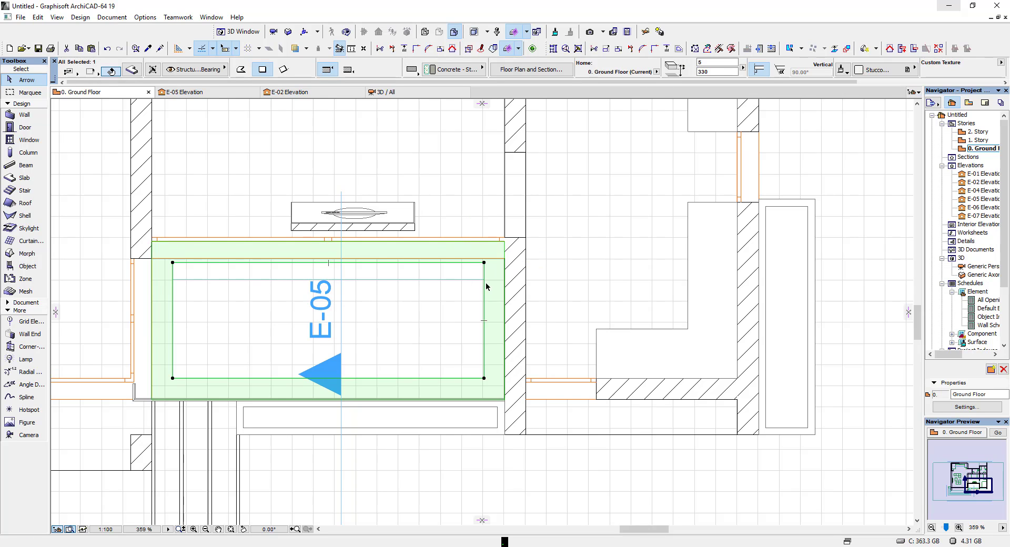
key(Escape)
- Stretch the inner ceiling slab's upper edge to the hole's upper edge and view the model in 3D
click(476, 279)
click(476, 279)
click(480, 259)
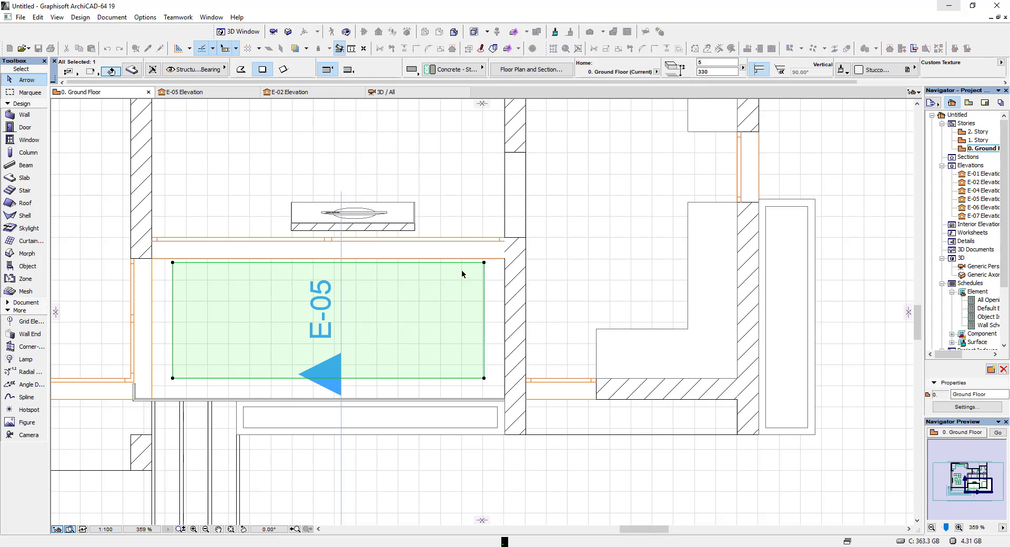
key(Escape)
click(388, 93)
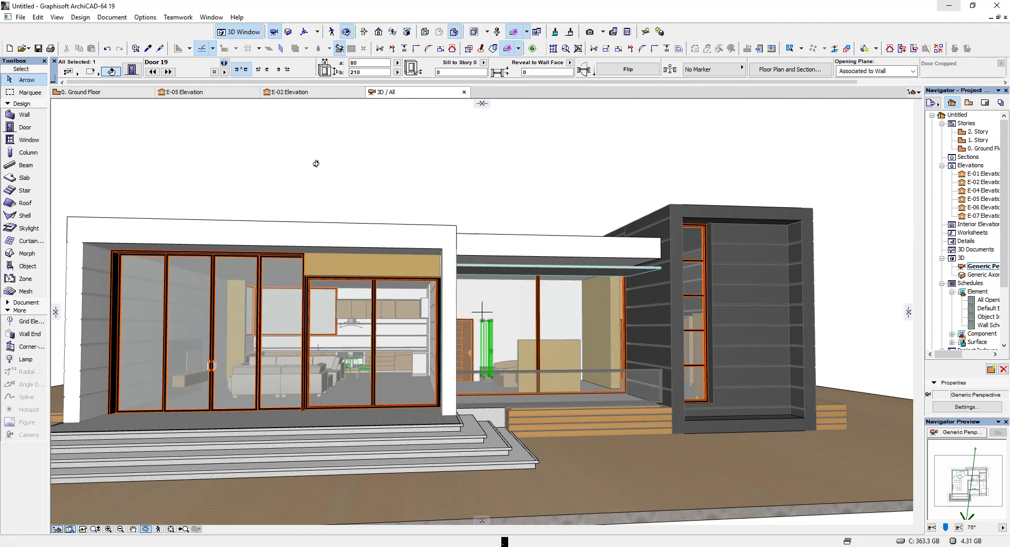
- Select the outer ceiling slab in the E-05 elevation and set its thickness to 20
click(184, 92)
click(500, 185)
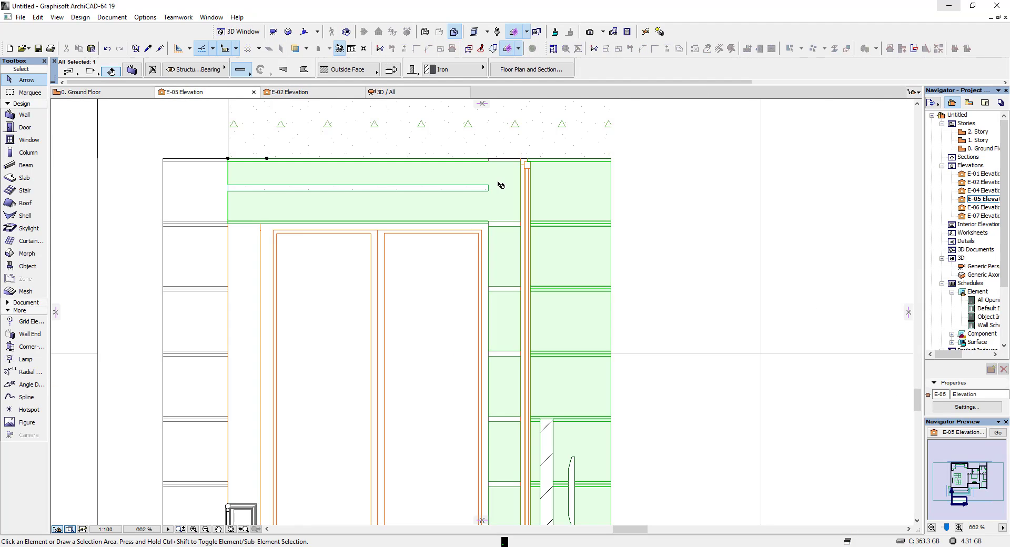
key(Escape)
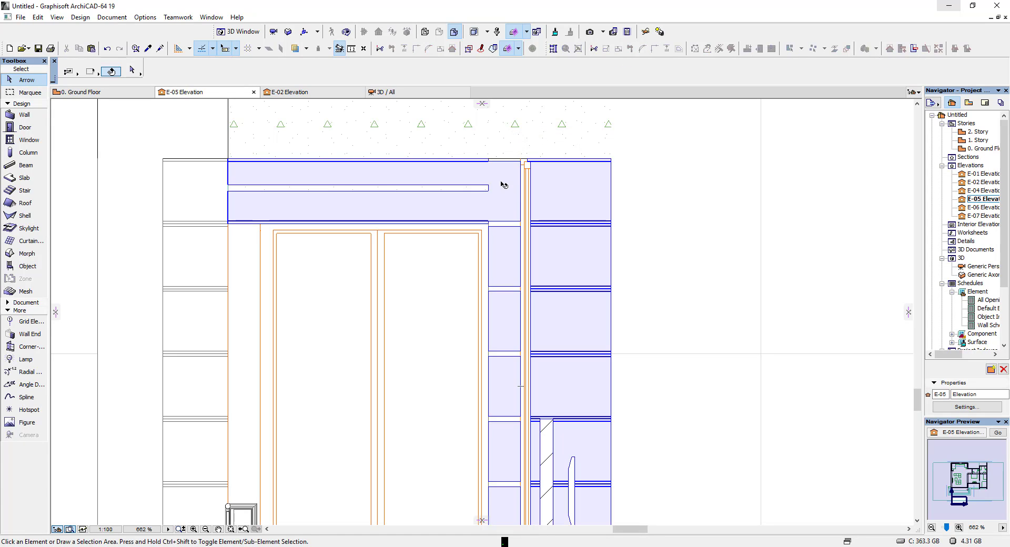
click(489, 188)
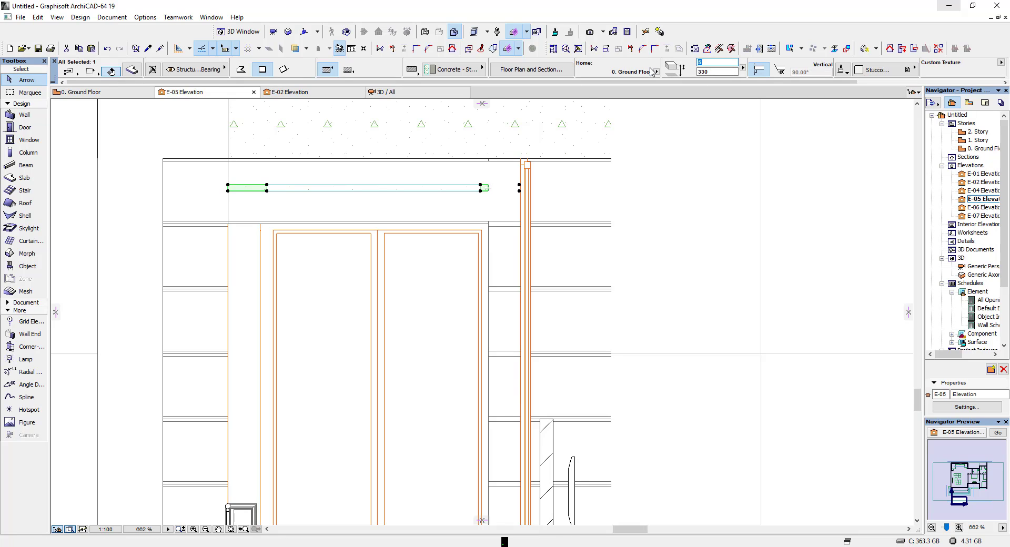
key(Return)
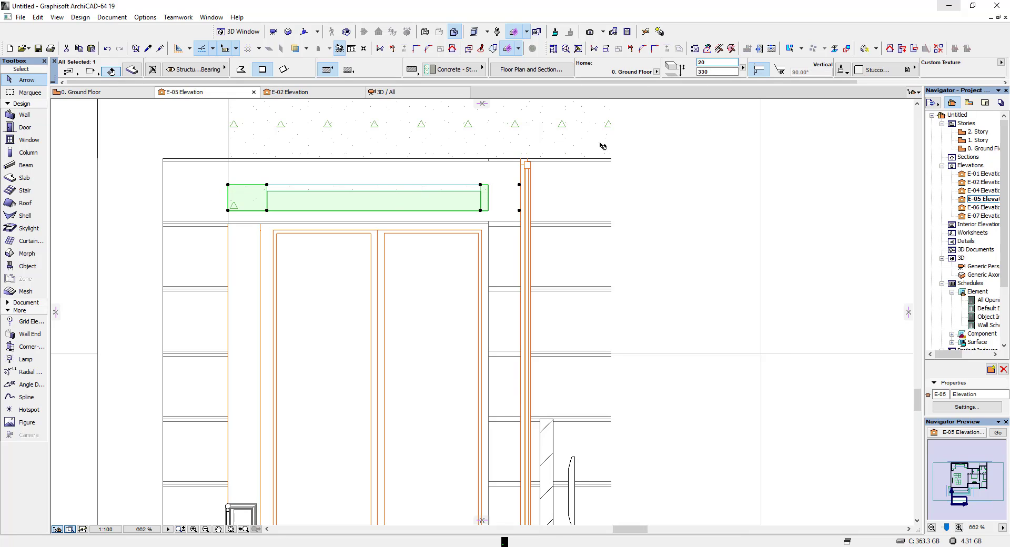
- Reduce the outer ceiling slab's thickness to 10
click(711, 64)
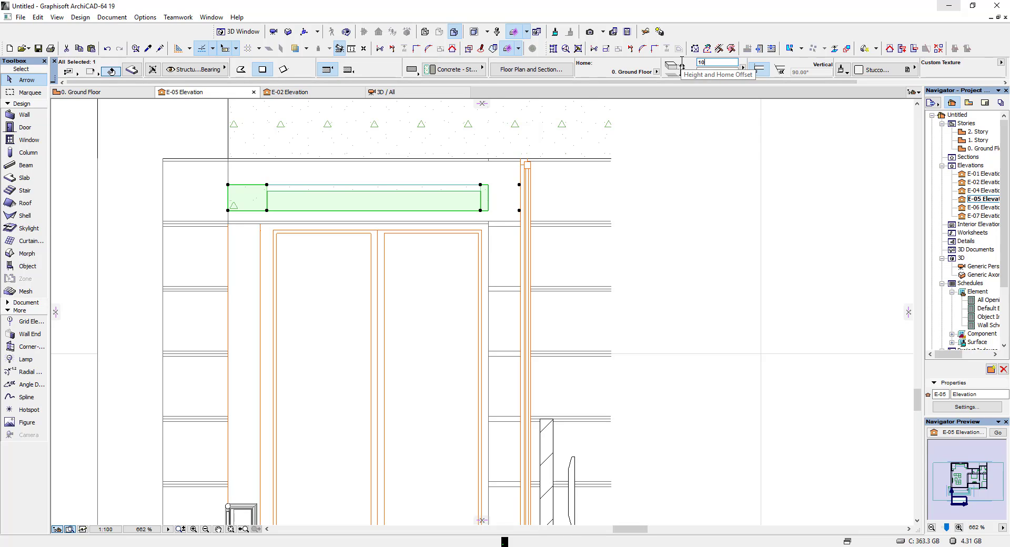
text(10)
key(Return)
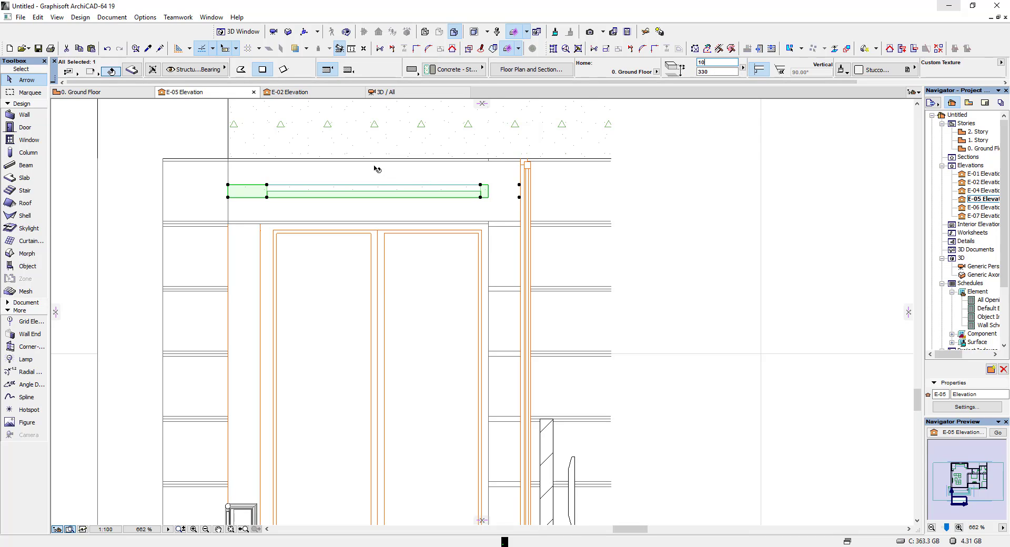
- Check the thickened balcony ceiling in the 3D view and return to the ground floor plan
click(378, 93)
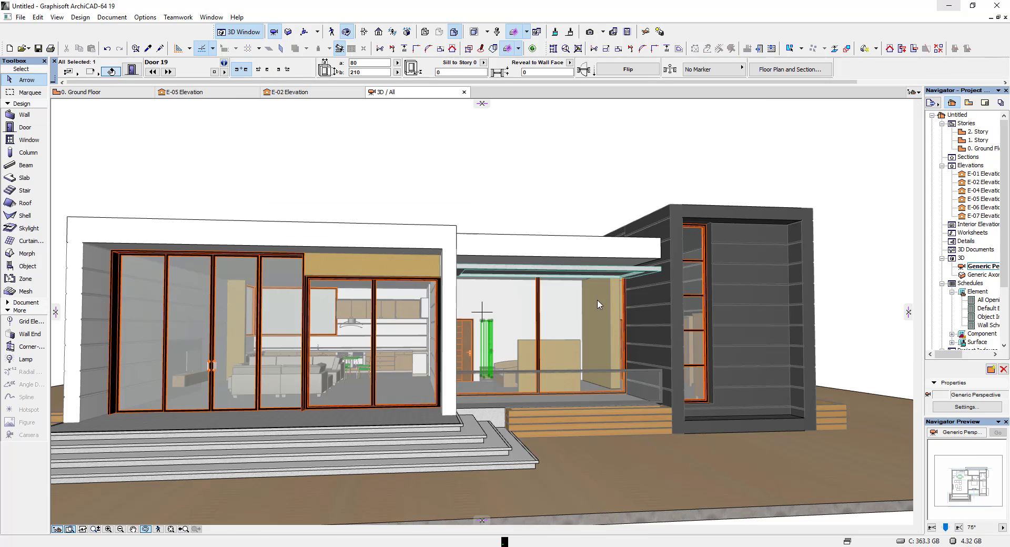
key(F2)
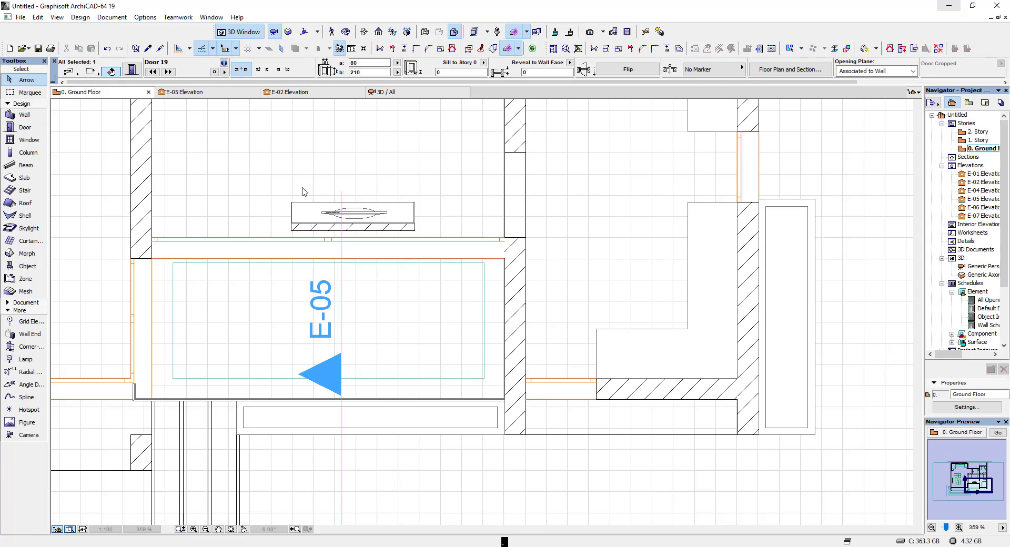
scroll(424, 276, down, 3)
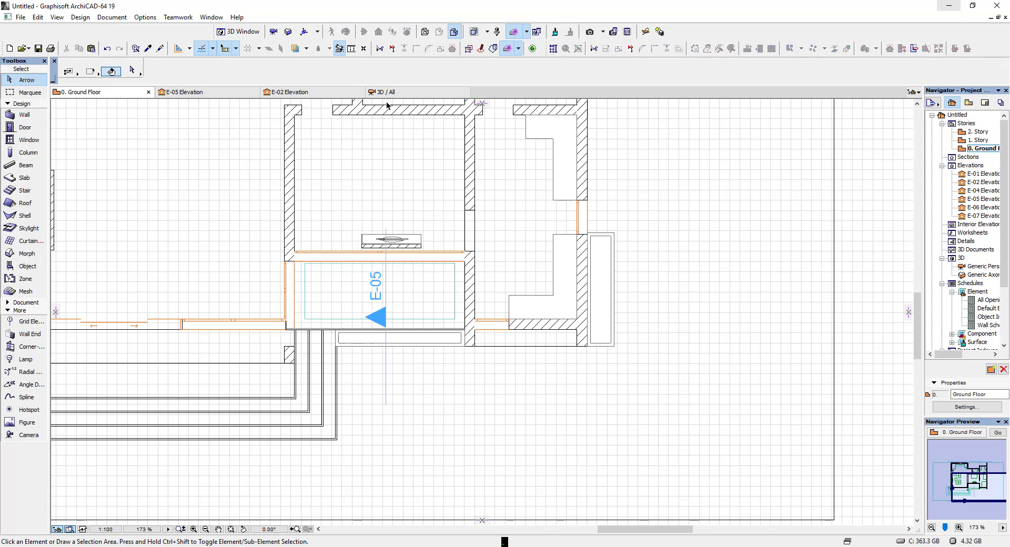
- Move both balcony ceiling slabs up by 18 in the E-05 elevation and check them in the 3D view
click(308, 92)
click(238, 93)
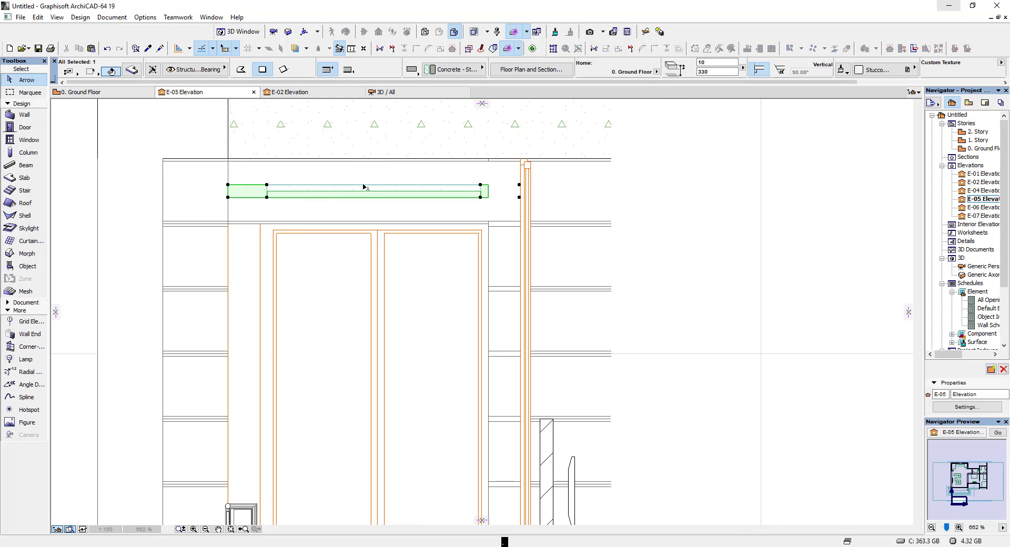
key(ctrl+d)
click(267, 188)
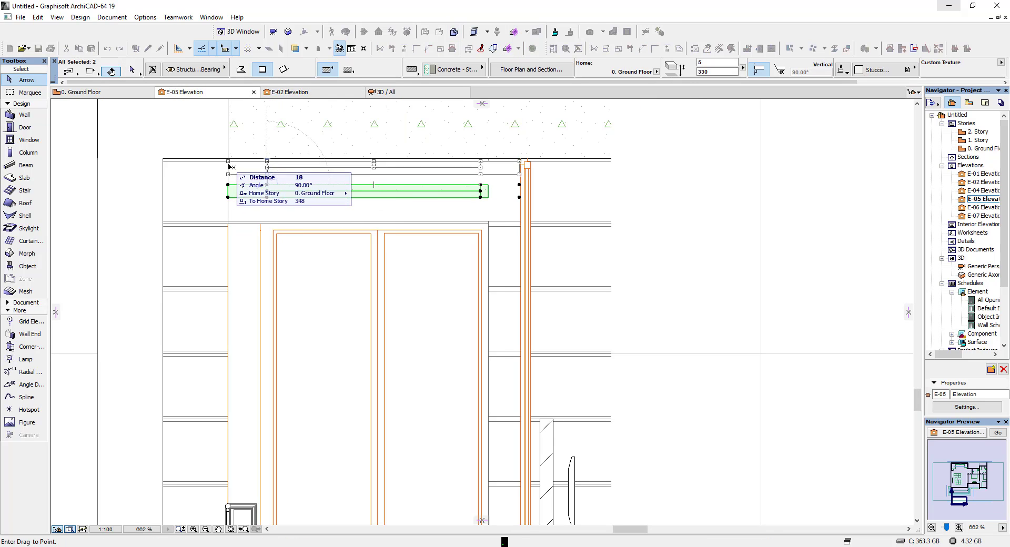
click(375, 95)
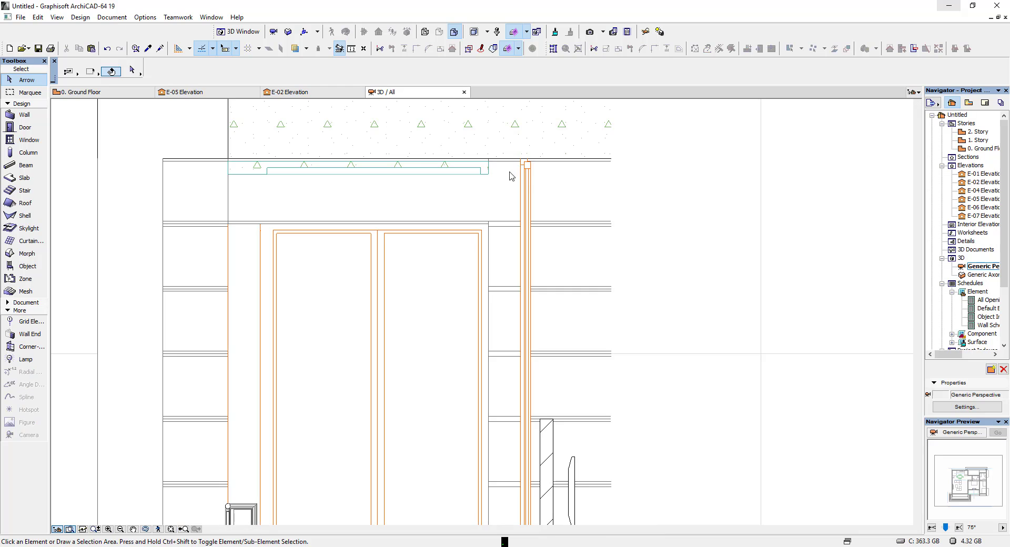
scroll(637, 263, up, 5)
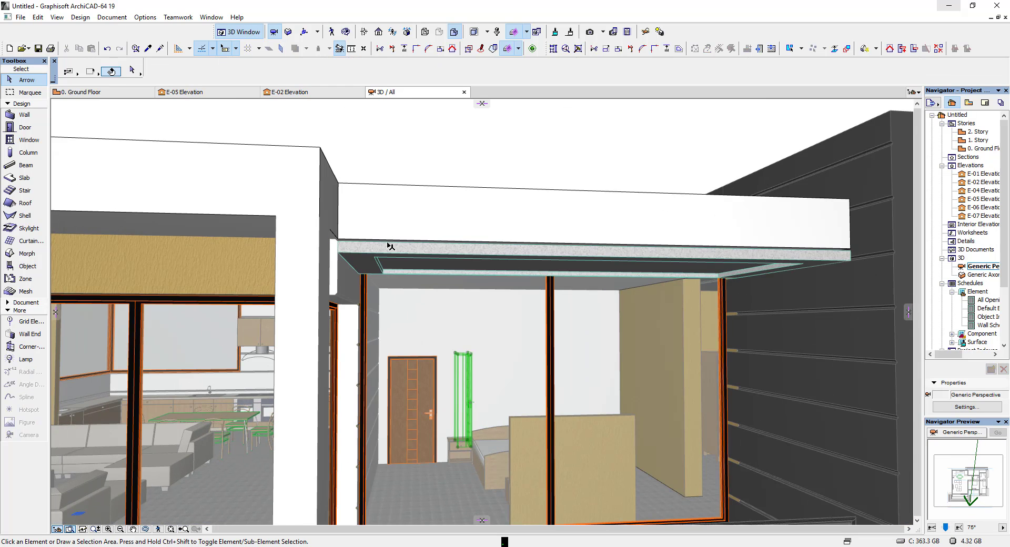
click(133, 93)
scroll(421, 276, up, 5)
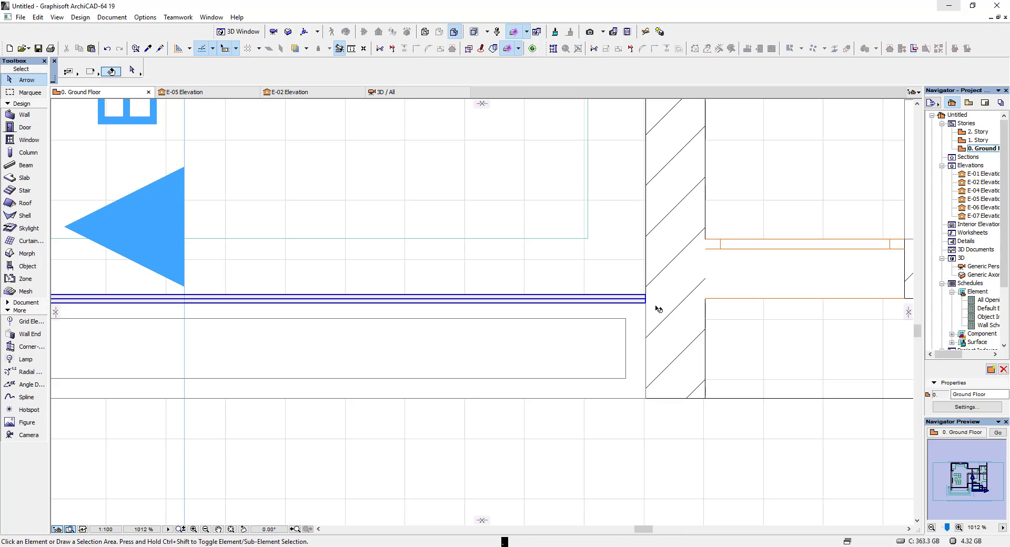
click(591, 248)
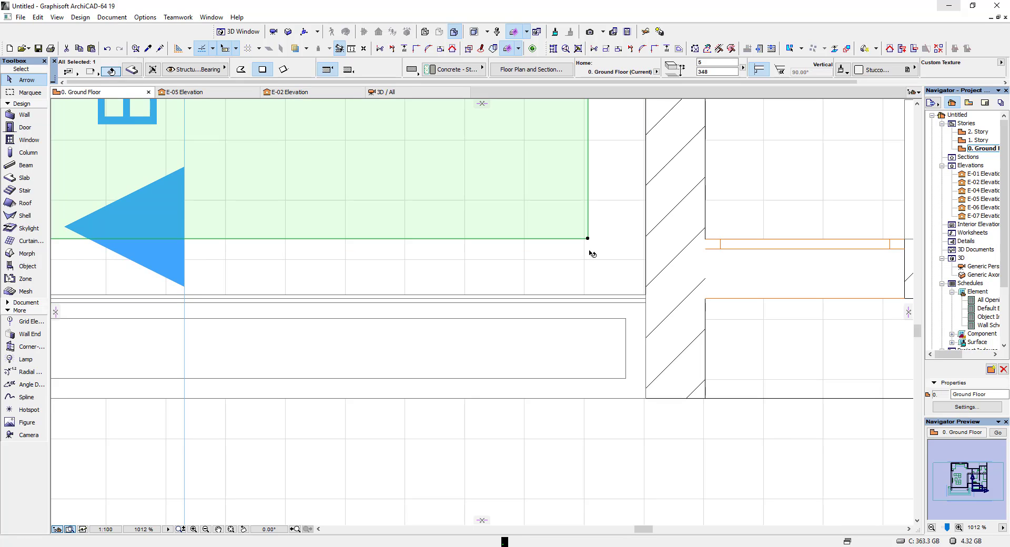
click(593, 255)
click(630, 302)
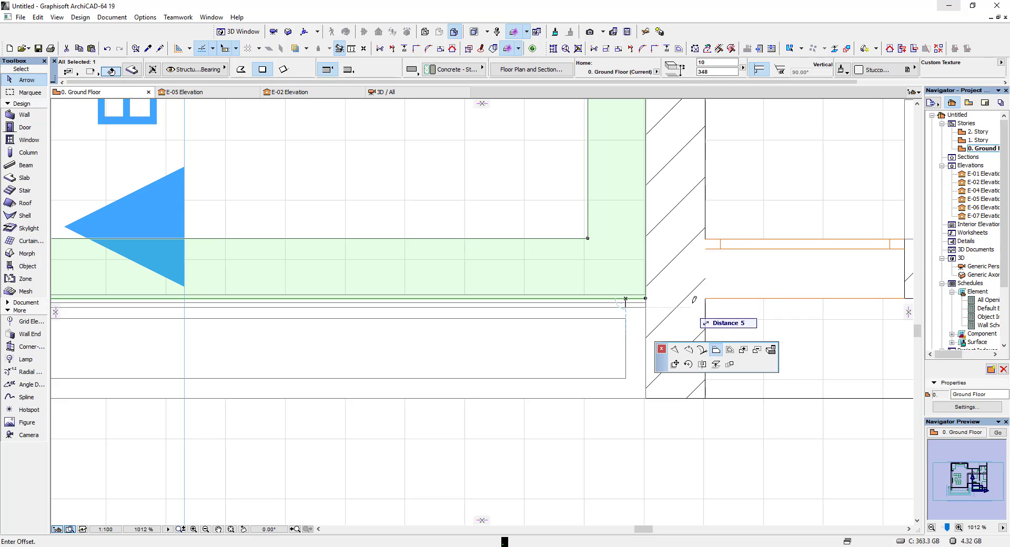
click(713, 345)
key(Escape)
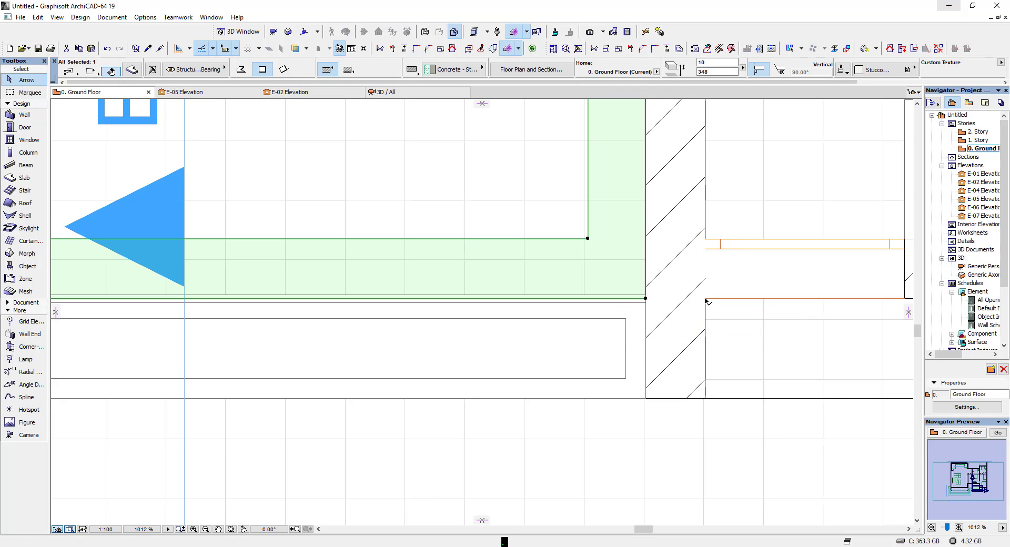
key(Escape)
- Return to the ground floor plan and open the E-02 elevation from its marker
click(437, 93)
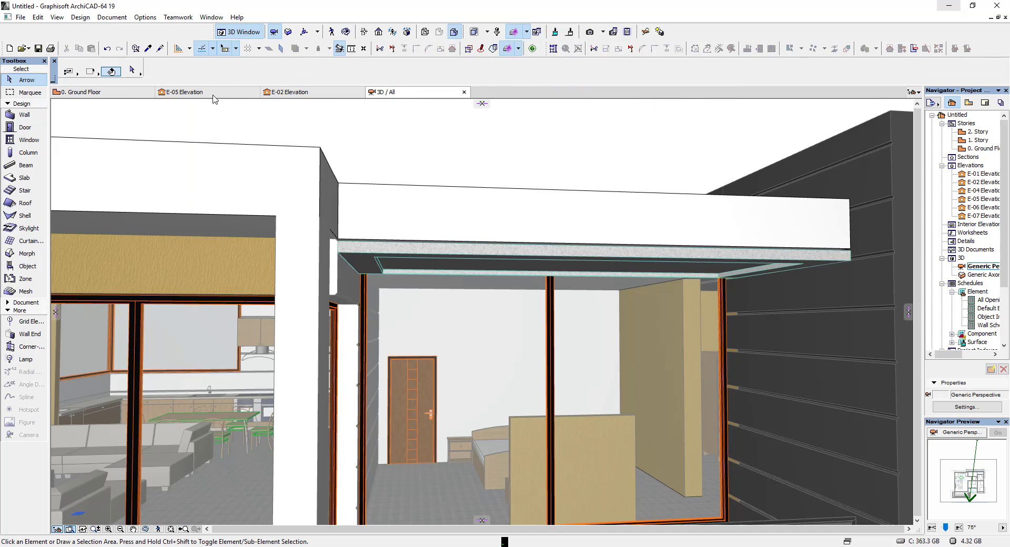
click(214, 95)
click(116, 95)
scroll(435, 221, down, 10)
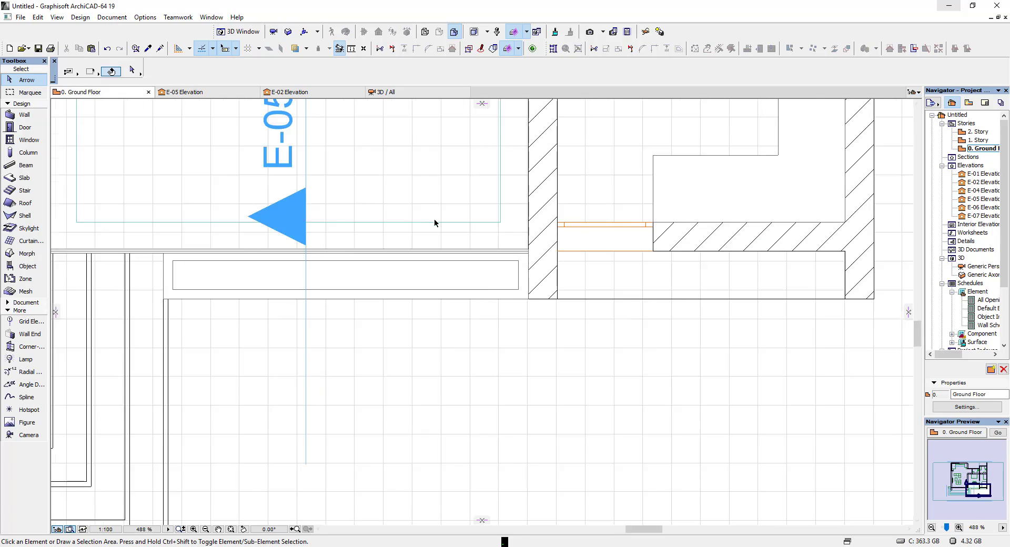
click(440, 279)
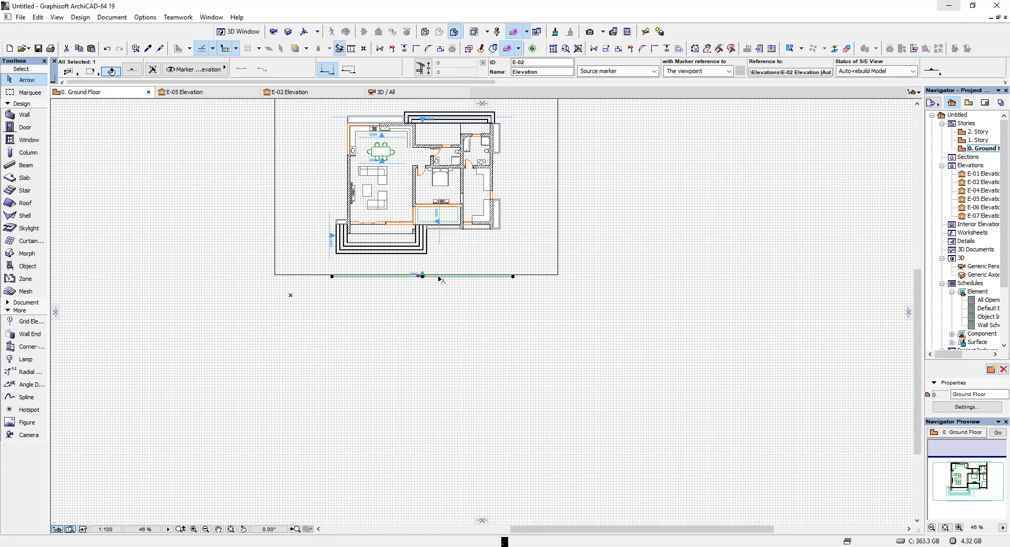
right_click(441, 279)
click(464, 53)
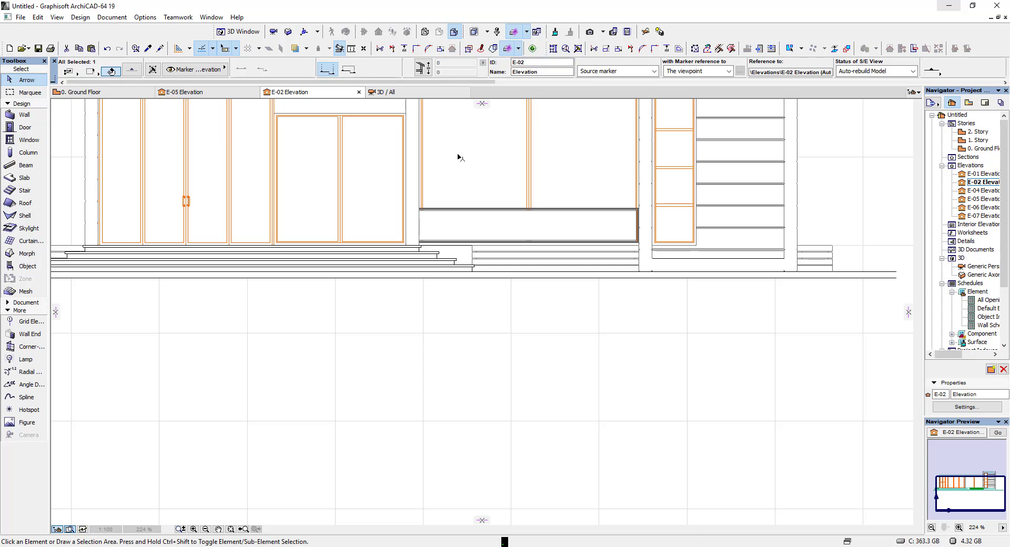
- Move the outer ceiling slab up to the underside of the roof slab and show the whole model in 3D
middle_drag(460, 158, 479, 188)
scroll(599, 194, up, 5)
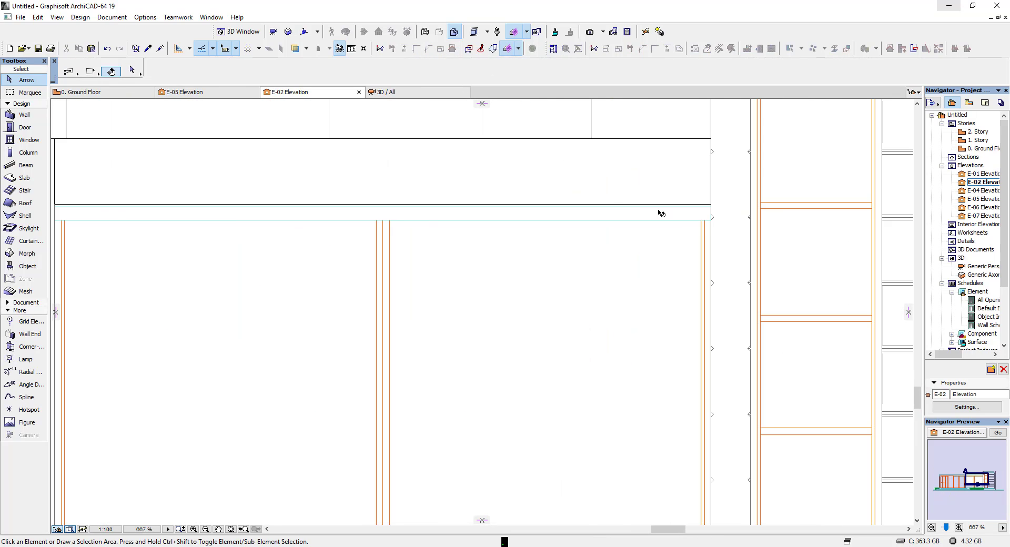
click(710, 209)
key(ctrl+d)
click(711, 208)
click(711, 204)
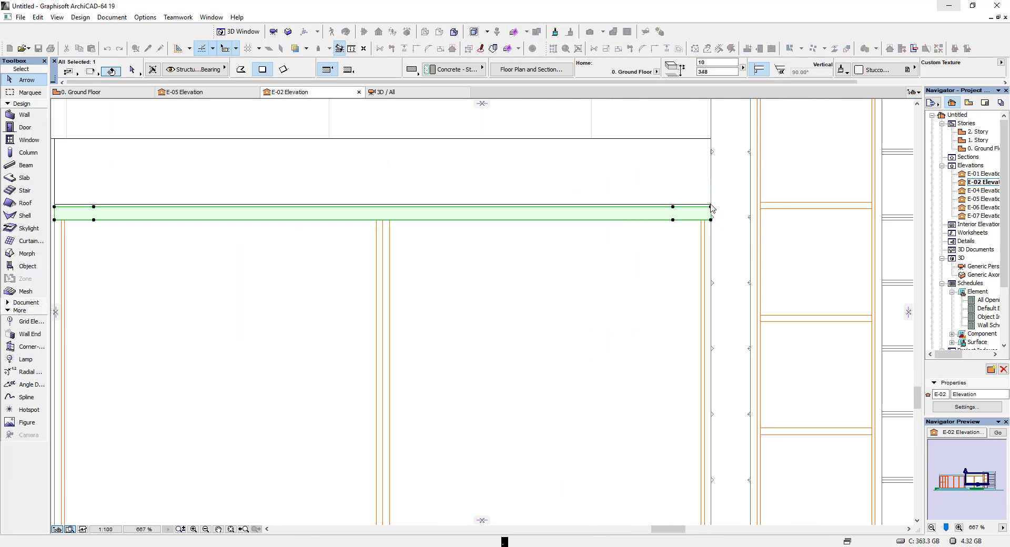
scroll(717, 207, up, 4)
click(461, 153)
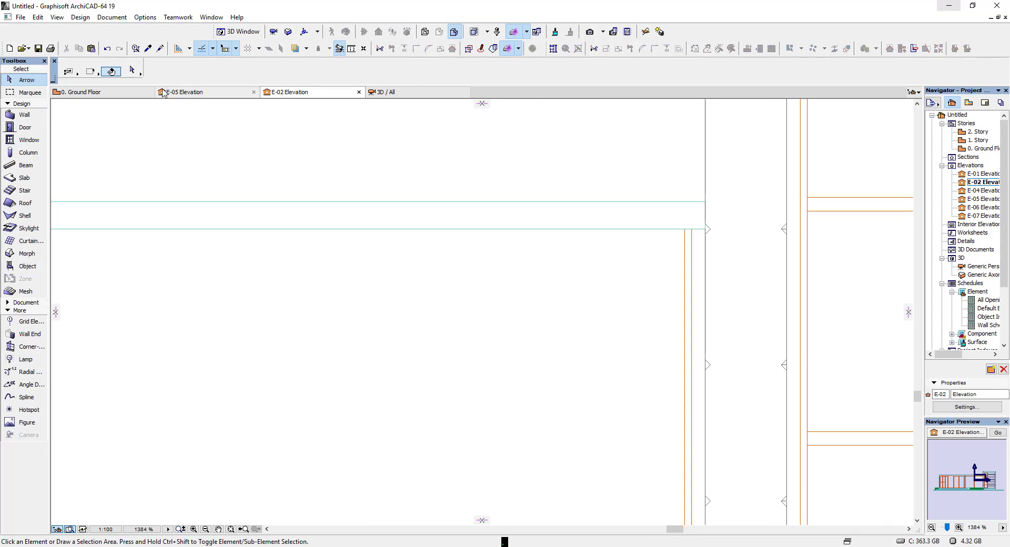
click(120, 97)
key(ctrl+a)
key(F3)
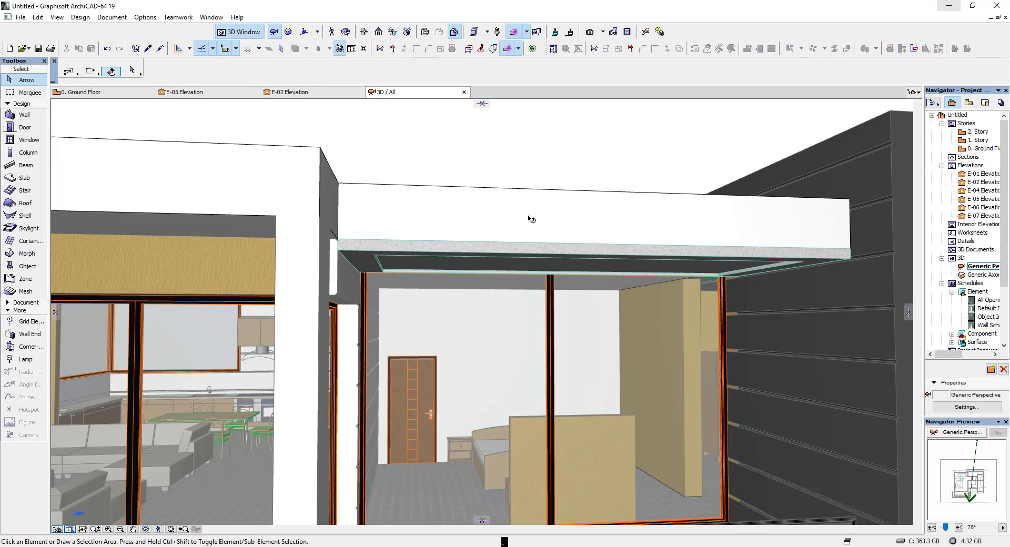
- Override all surfaces of the inner ceiling slab with Wood - Walnut Horizontal
shift+middle_drag(531, 219, 480, 311)
click(371, 249)
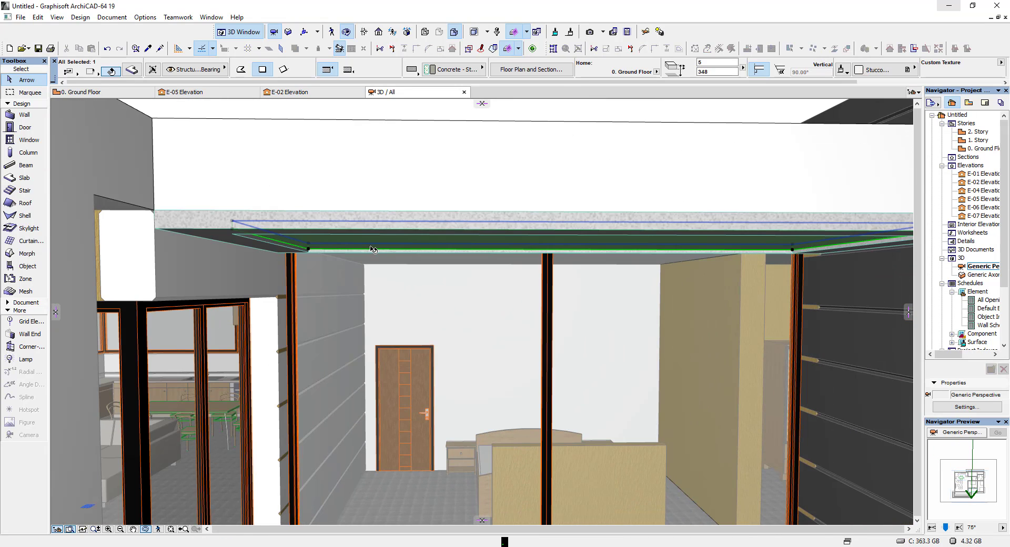
right_click(371, 249)
click(416, 259)
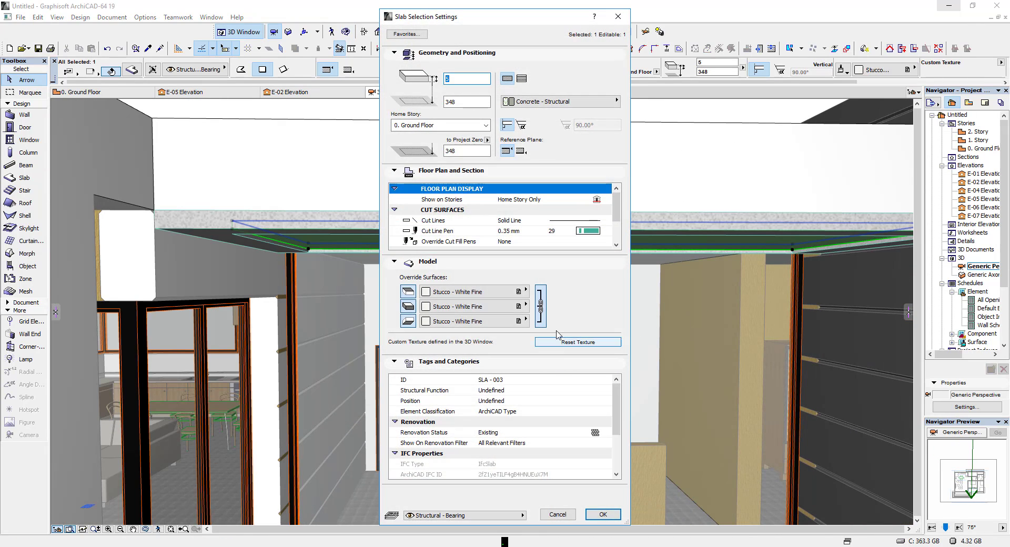
click(516, 295)
click(768, 492)
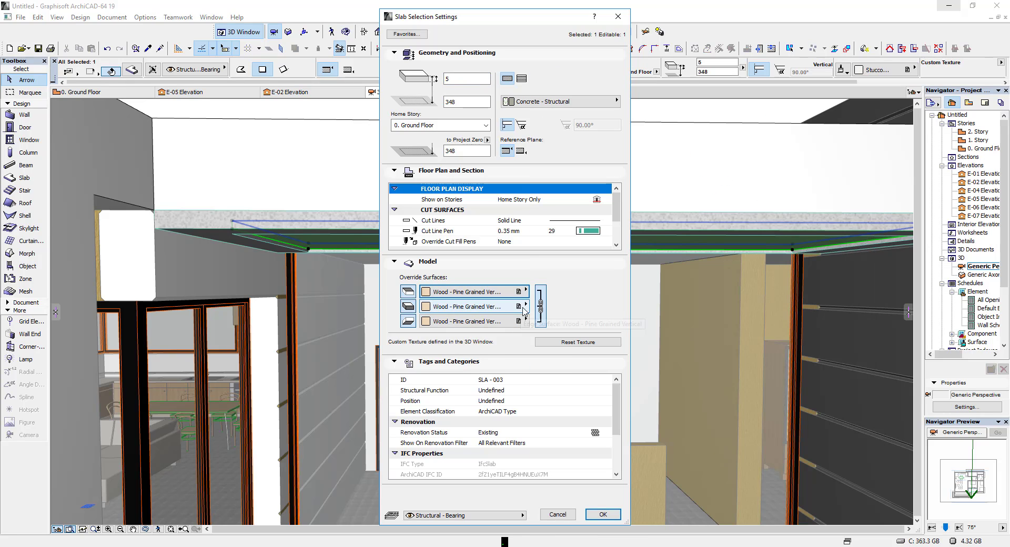
click(544, 311)
click(515, 292)
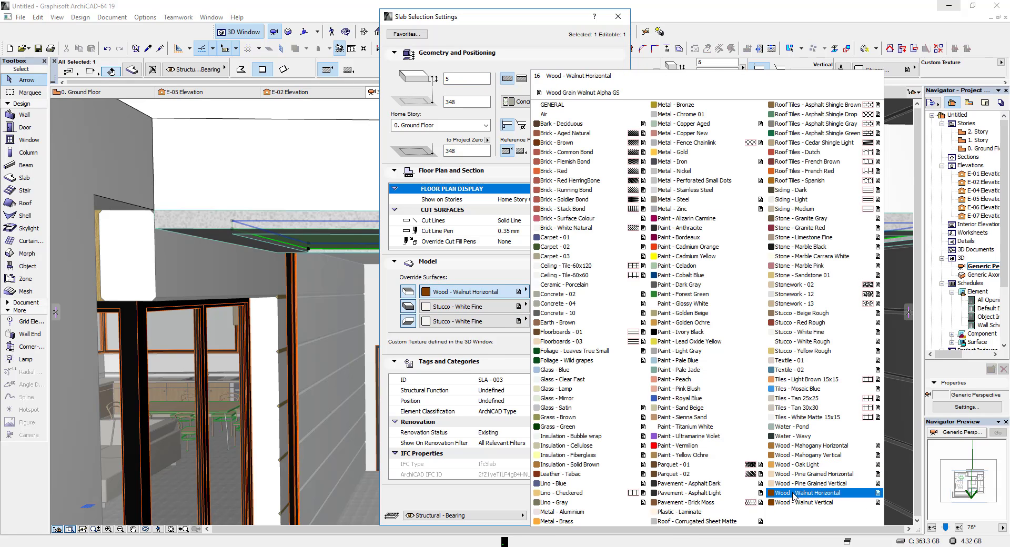
click(768, 492)
click(527, 292)
click(820, 500)
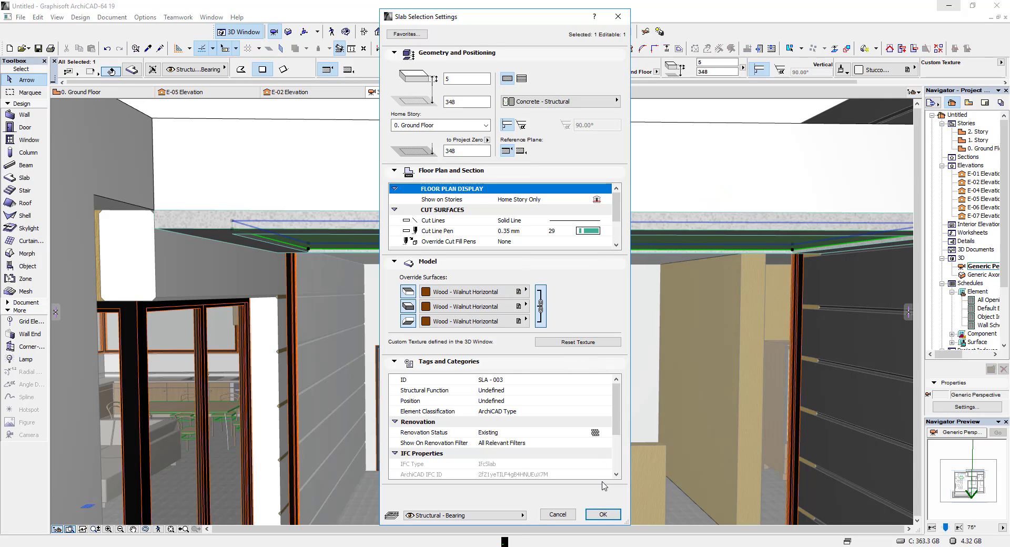
click(601, 514)
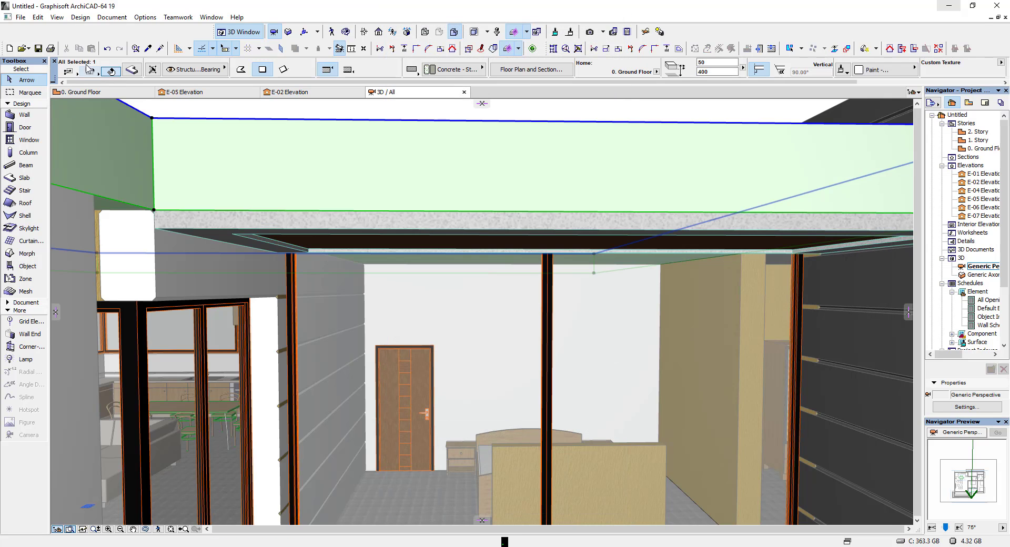
click(131, 71)
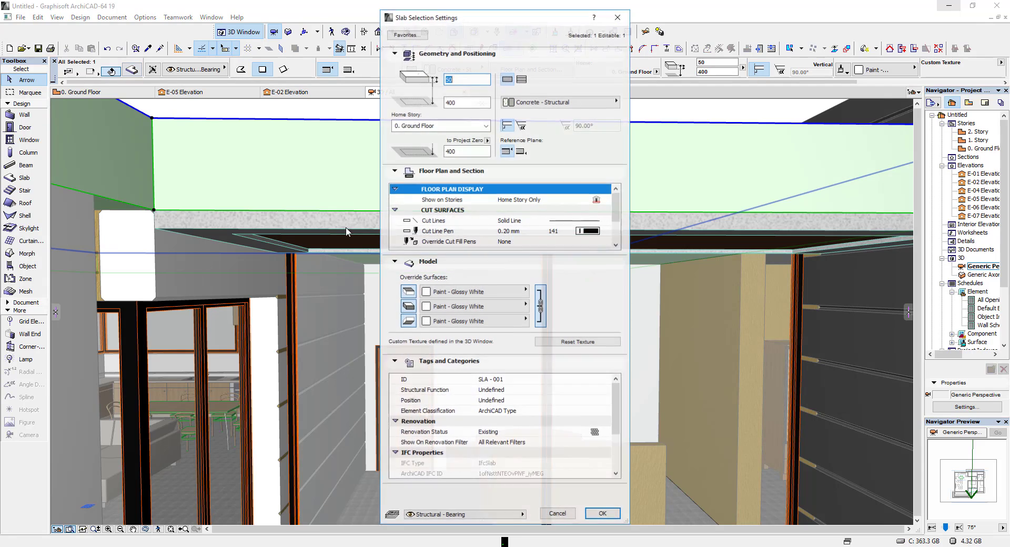
key(Escape)
key(Escape)
- Unlink the outer ceiling slab's surface overrides and set its edge surface to Paint - Glossy White
click(387, 233)
right_click(387, 232)
click(392, 233)
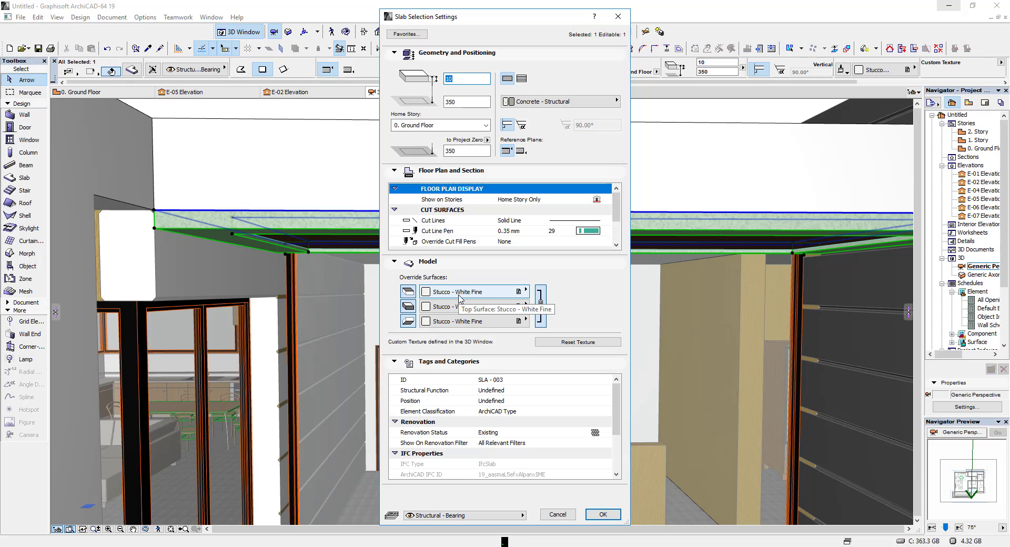
click(460, 295)
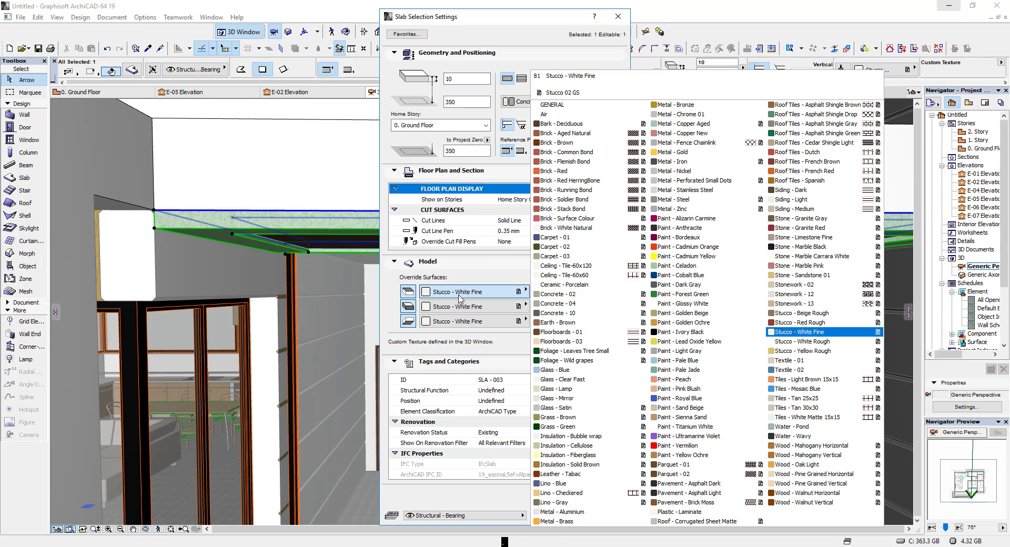
click(497, 310)
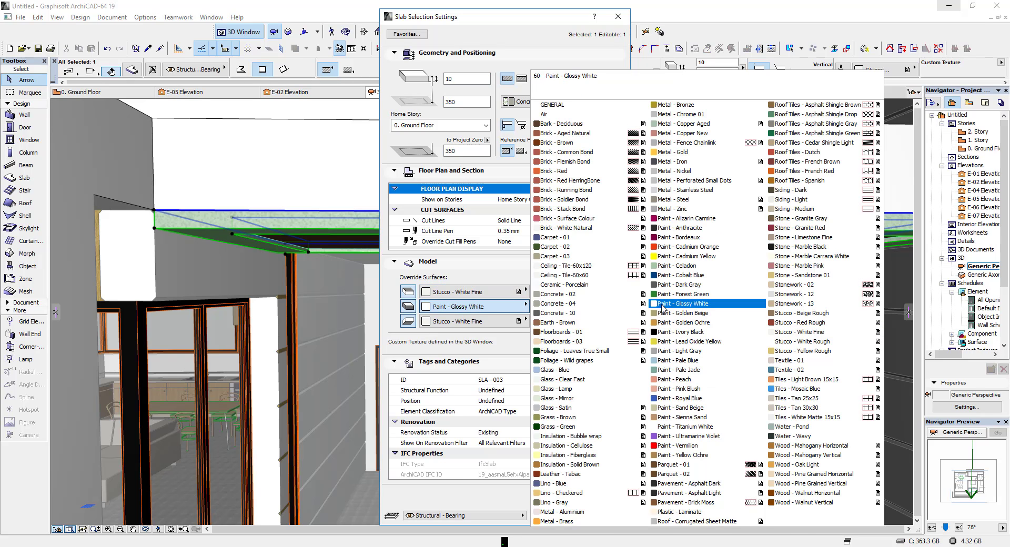
click(682, 304)
click(542, 307)
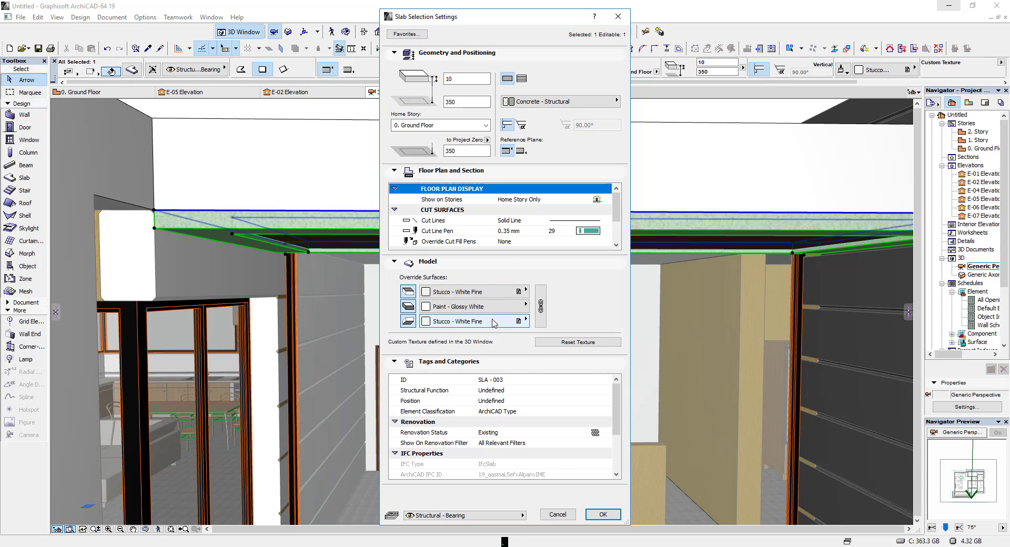
- Set the outer ceiling slab's bottom surface to Wood - Oak Light and view the balcony ceiling from below
click(474, 321)
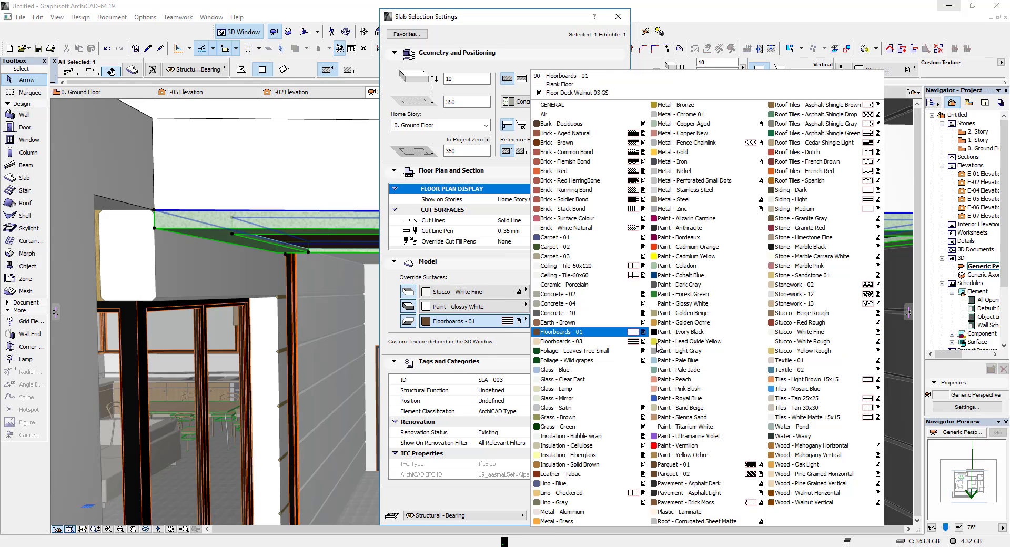
click(782, 465)
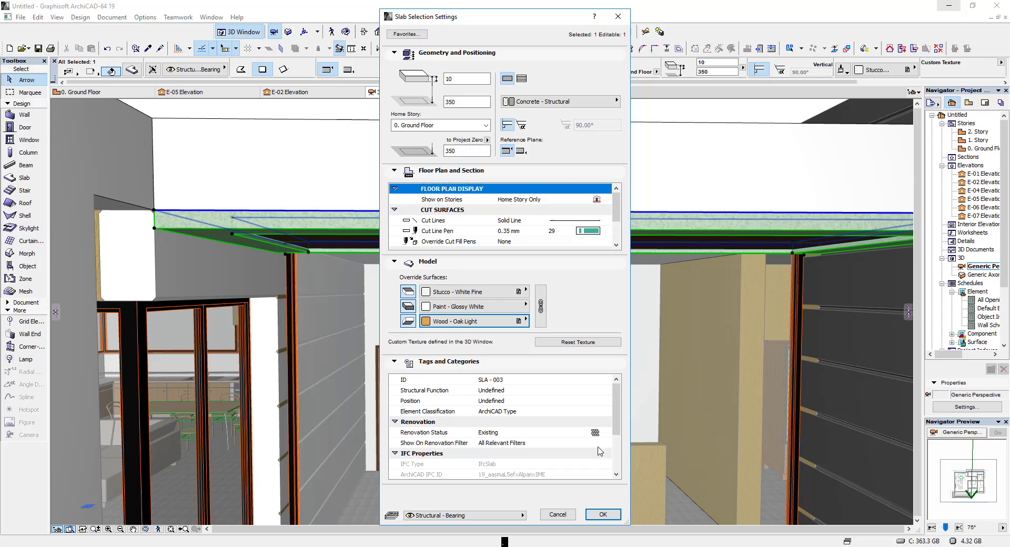
click(611, 518)
scroll(379, 193, down, 4)
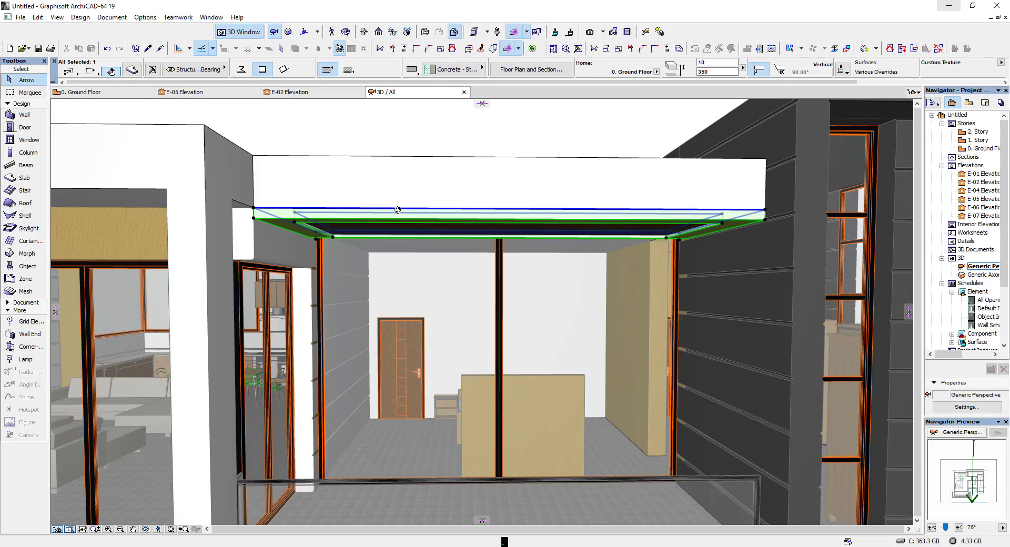
shift+middle_drag(398, 209, 308, 109)
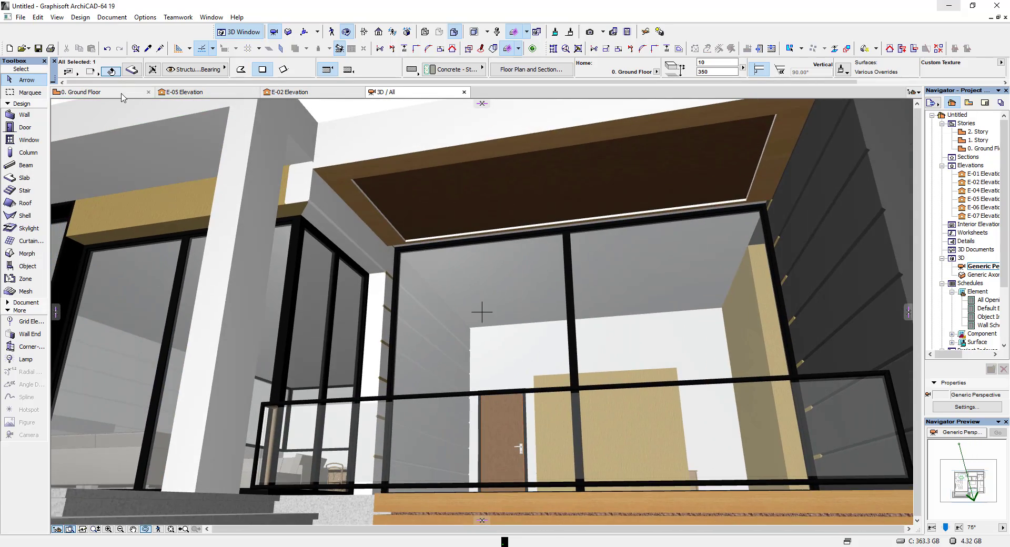
- In the ground floor plan, pull the outer ceiling slab's rear edge back to the outer face of the balcony window wall
click(121, 97)
scroll(476, 269, up, 6)
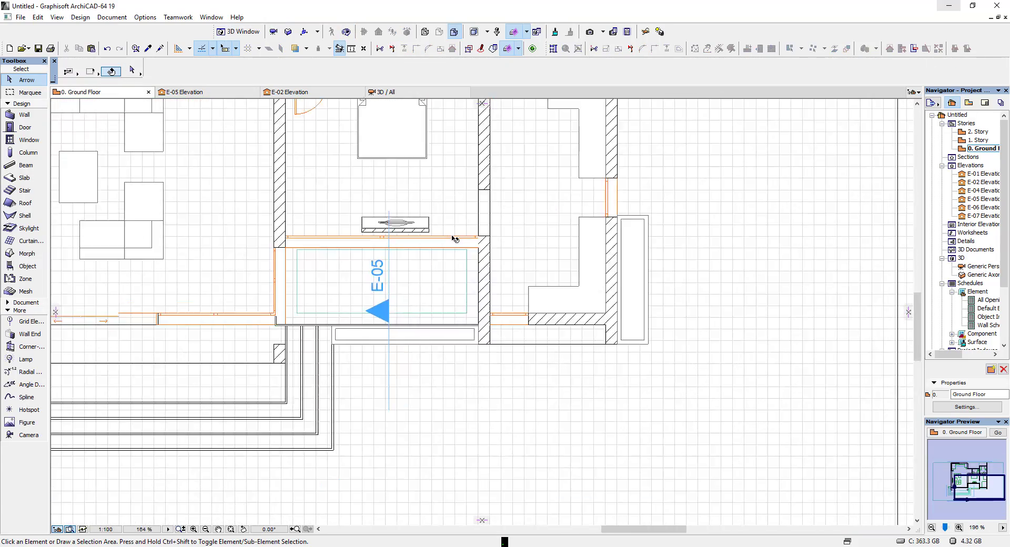
click(483, 267)
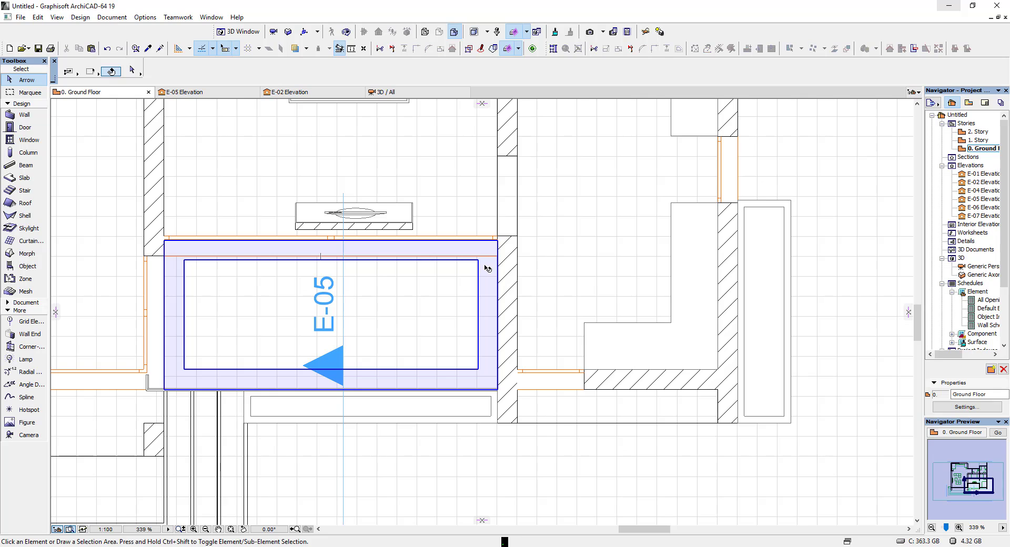
click(490, 256)
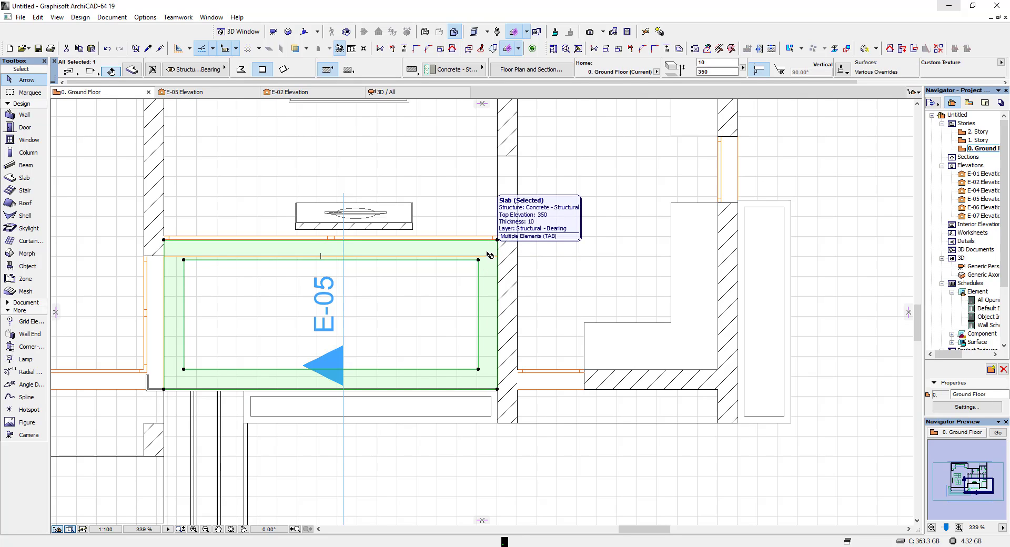
click(495, 258)
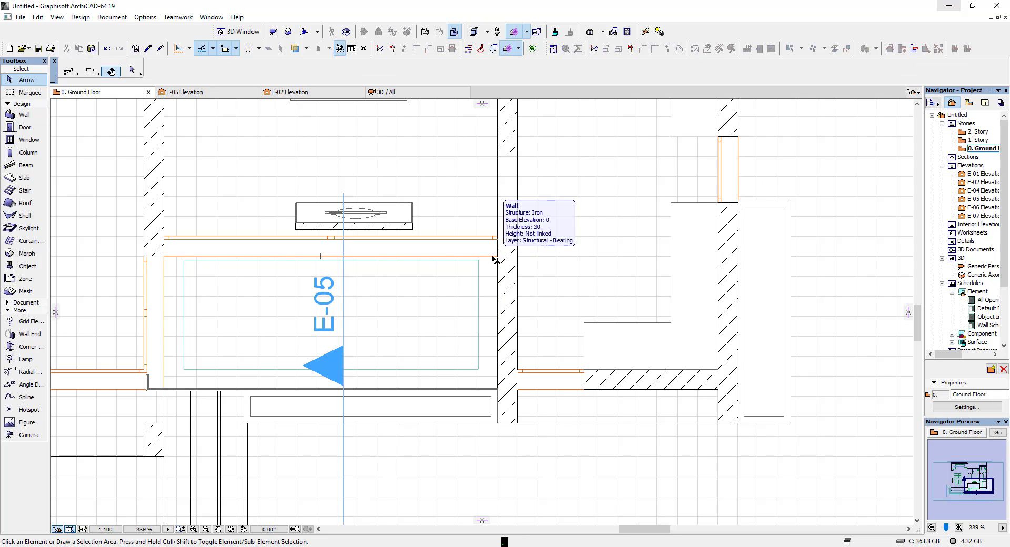
key(Escape)
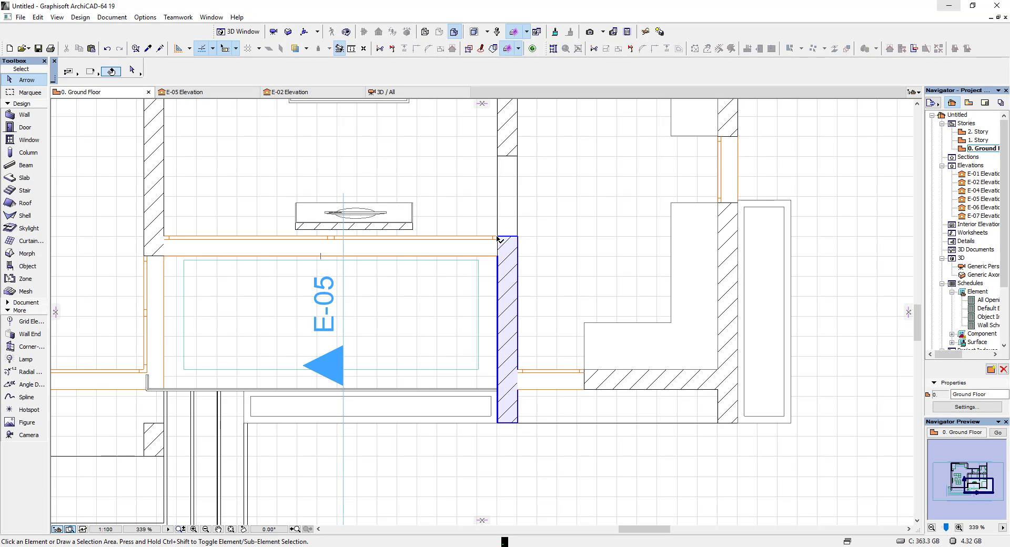
click(166, 238)
key(Escape)
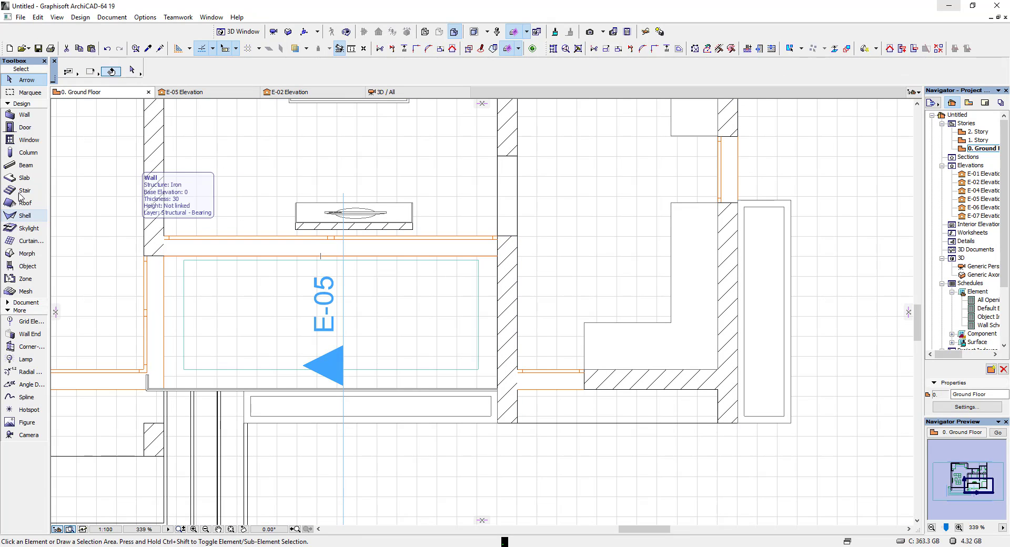
- Select the balcony's double sash window and stretch its top up to the ceiling slab, giving a height of 340
click(22, 128)
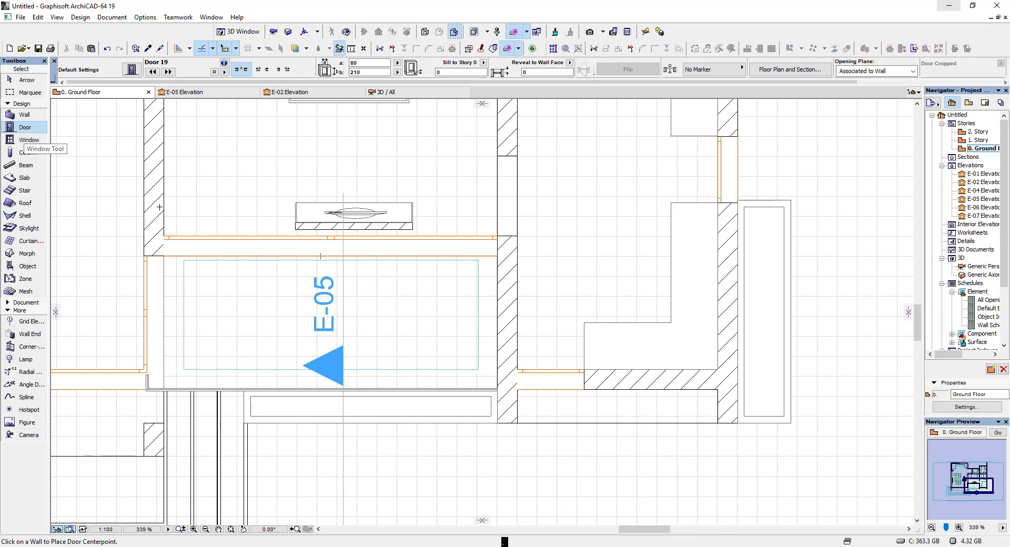
shift+click(164, 236)
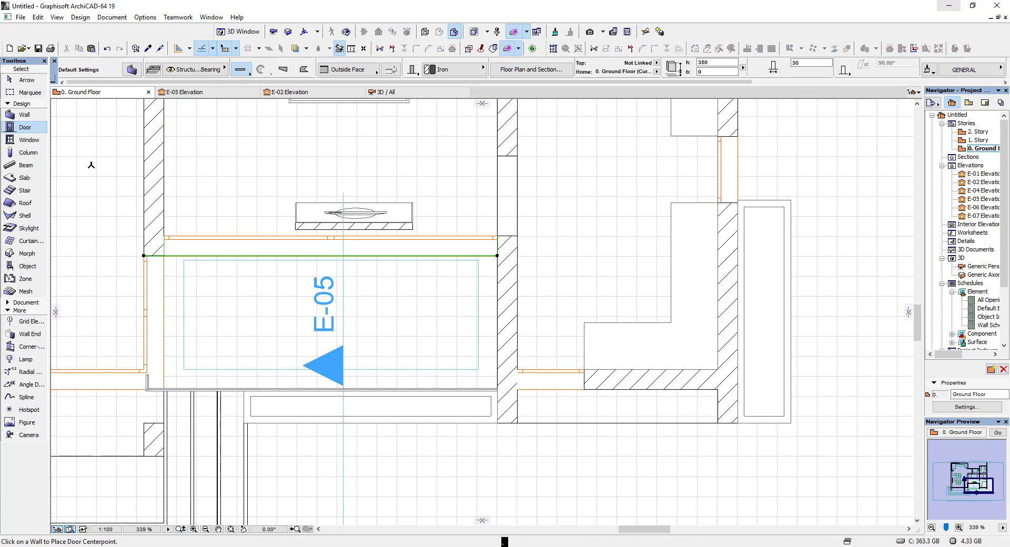
shift+click(165, 240)
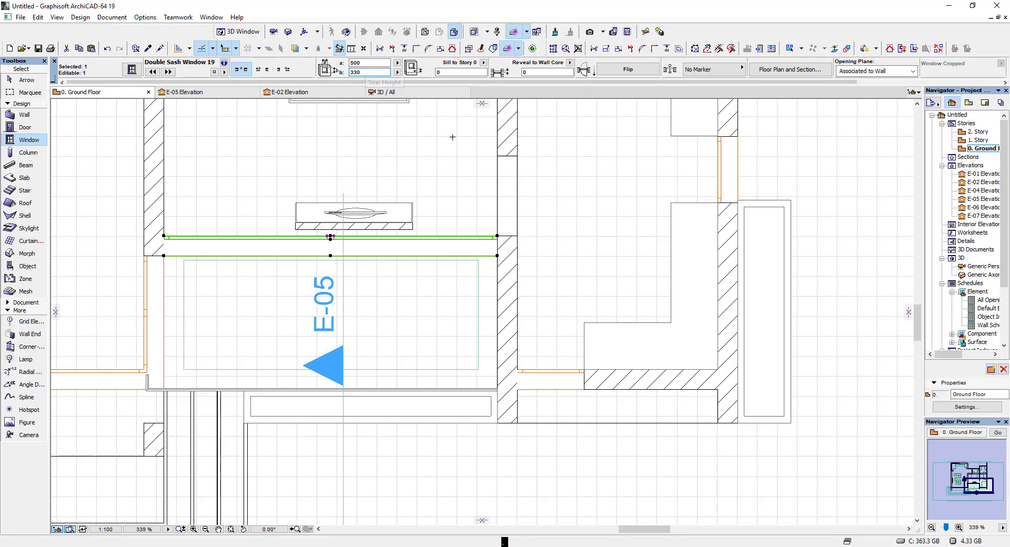
click(386, 92)
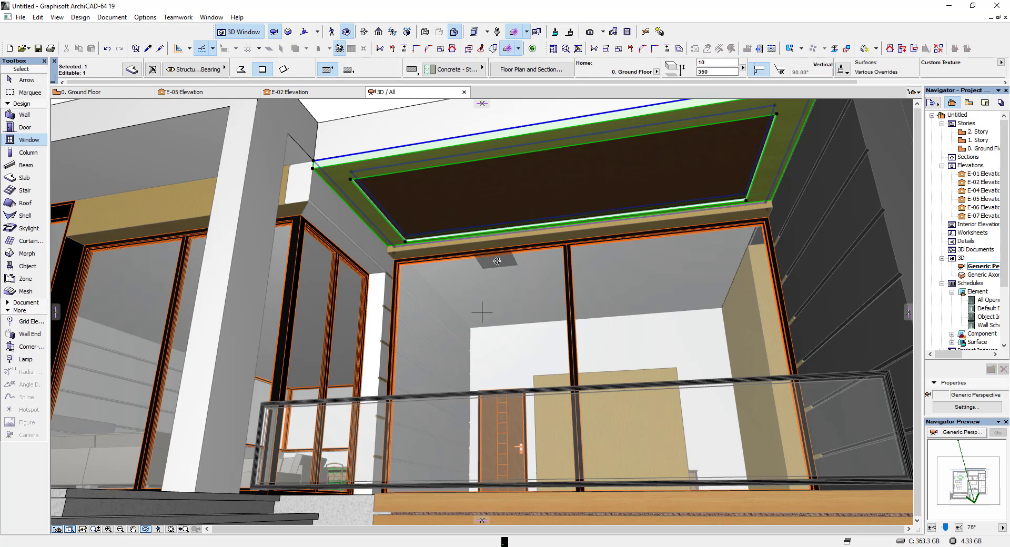
shift+middle_drag(497, 261, 613, 272)
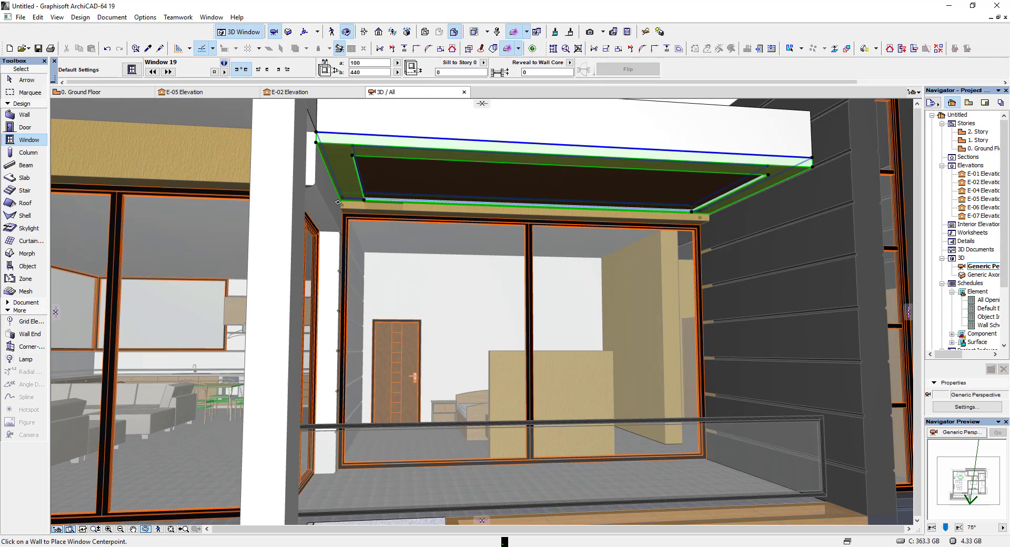
shift+click(343, 213)
click(342, 212)
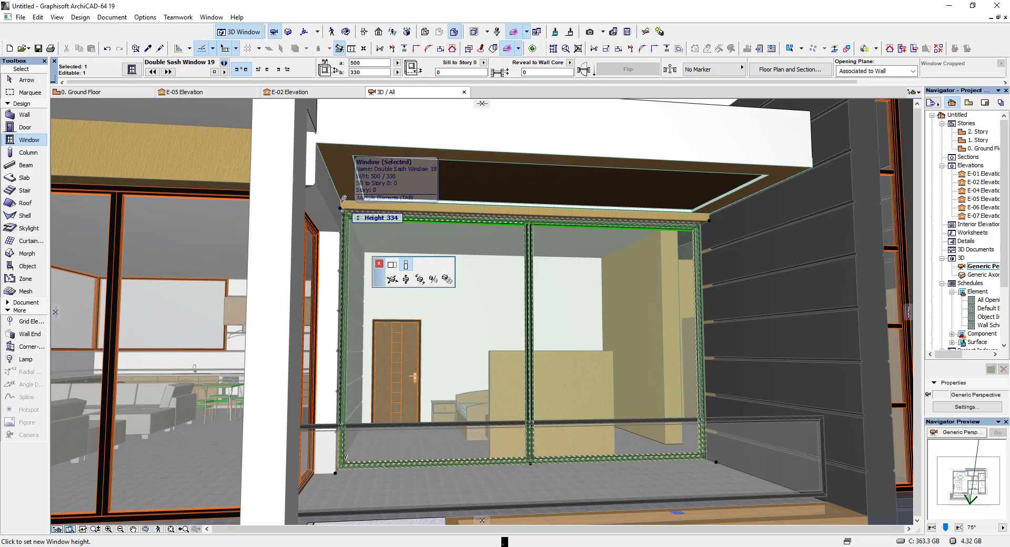
click(342, 201)
scroll(410, 311, down, 2)
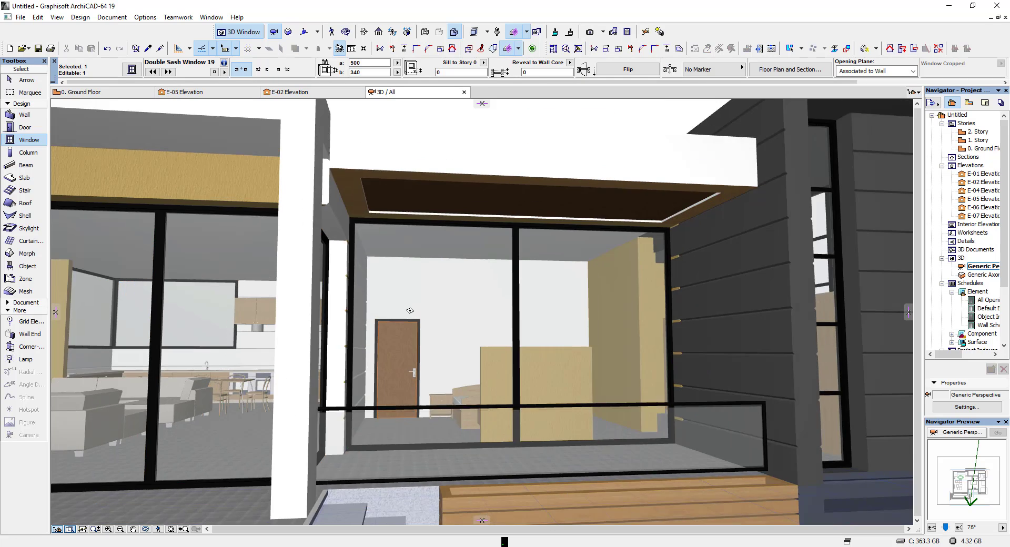
scroll(410, 311, down, 1)
- Stretch the thin wood slab lining the front terrace's end wall down to the terrace floor, to a thickness of 348
click(138, 94)
scroll(460, 283, down, 2)
middle_drag(540, 278, 707, 267)
key(Escape)
key(Escape)
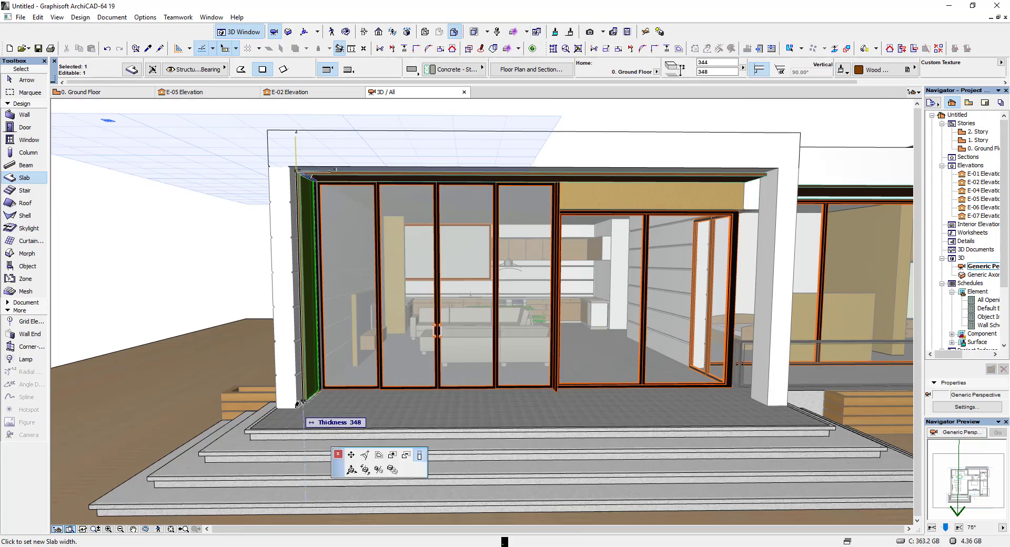
click(297, 403)
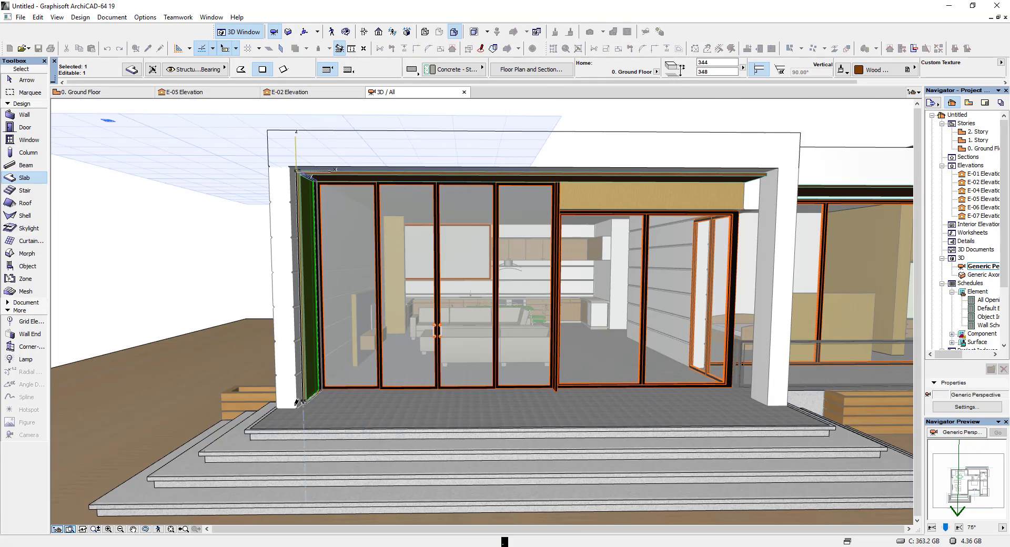
key(Escape)
- Raise the double sash window beside the living room's sliding door up to the terrace ceiling, setting its height to 345
scroll(447, 369, down, 1)
shift+middle_drag(442, 358, 618, 287)
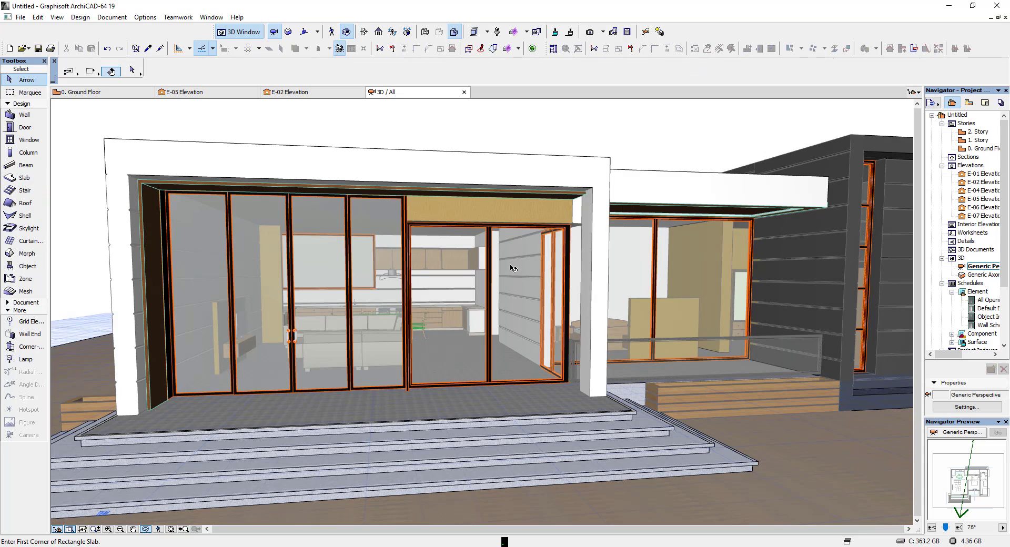
shift+click(513, 267)
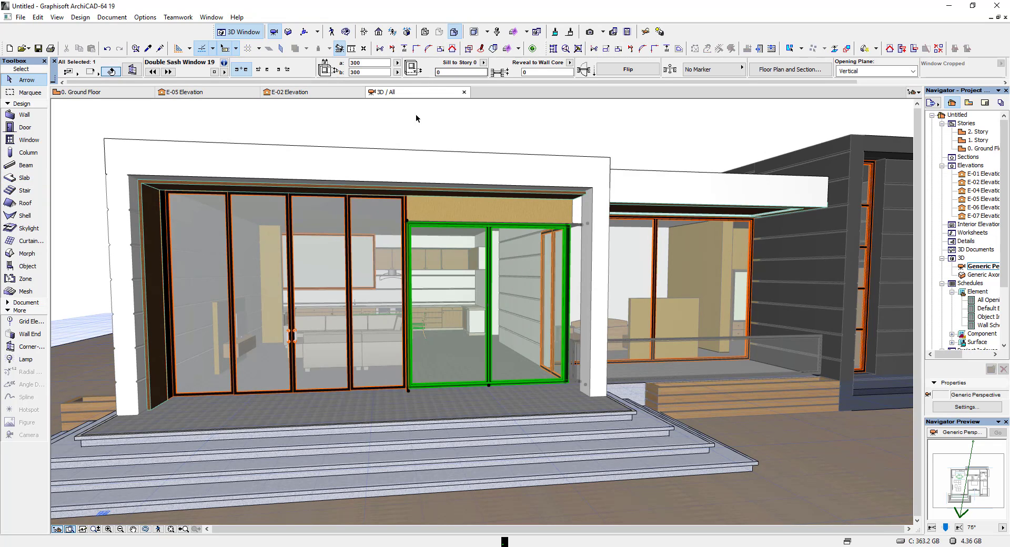
click(409, 226)
click(469, 272)
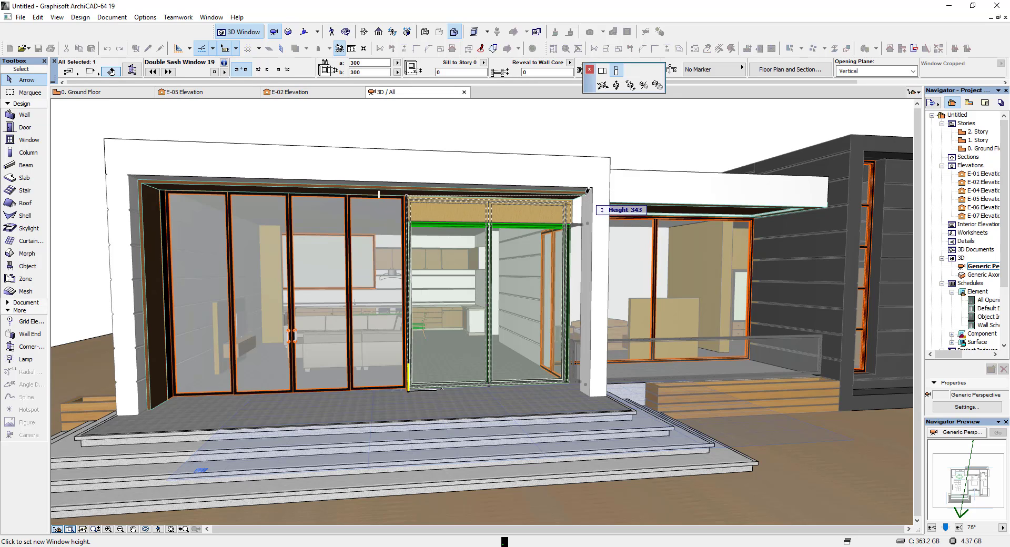
click(588, 193)
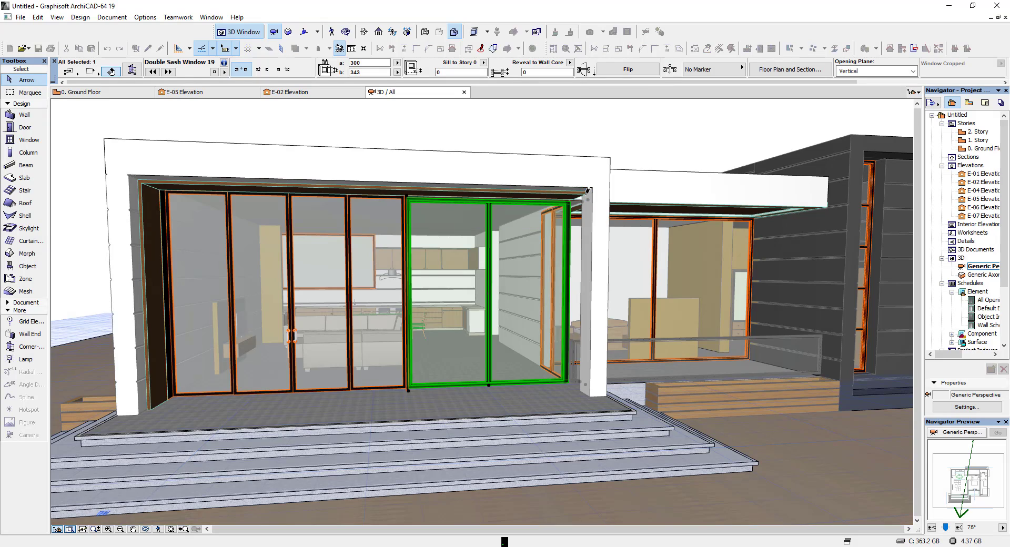
scroll(585, 199, up, 2)
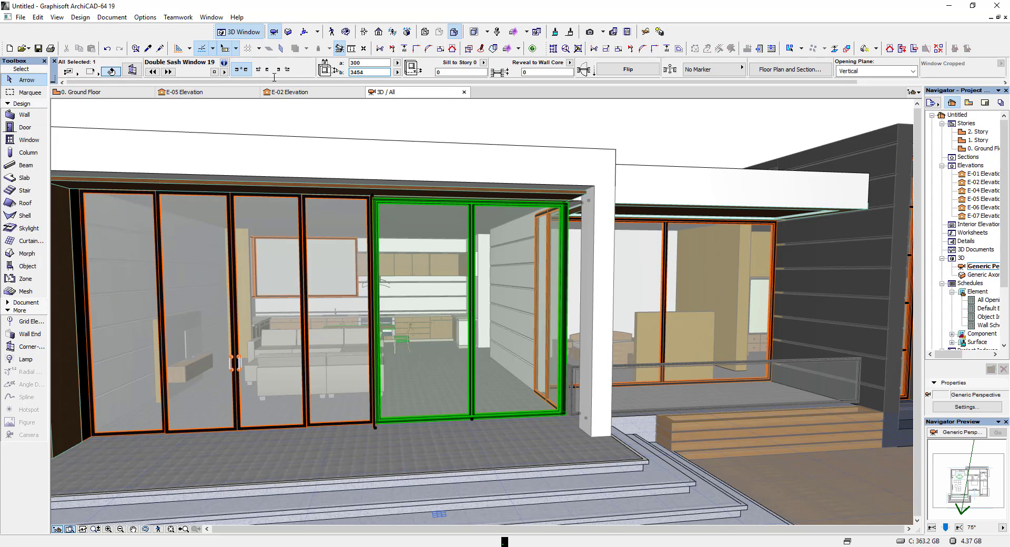
key(Return)
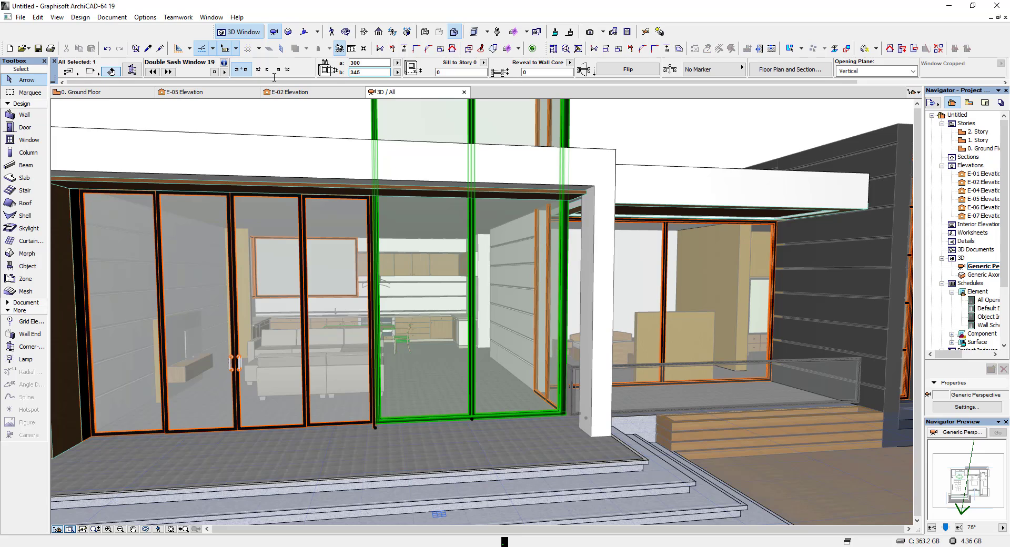
- Lower the living room sliding door's height to line up with the adjoining window and show the whole house front
click(235, 363)
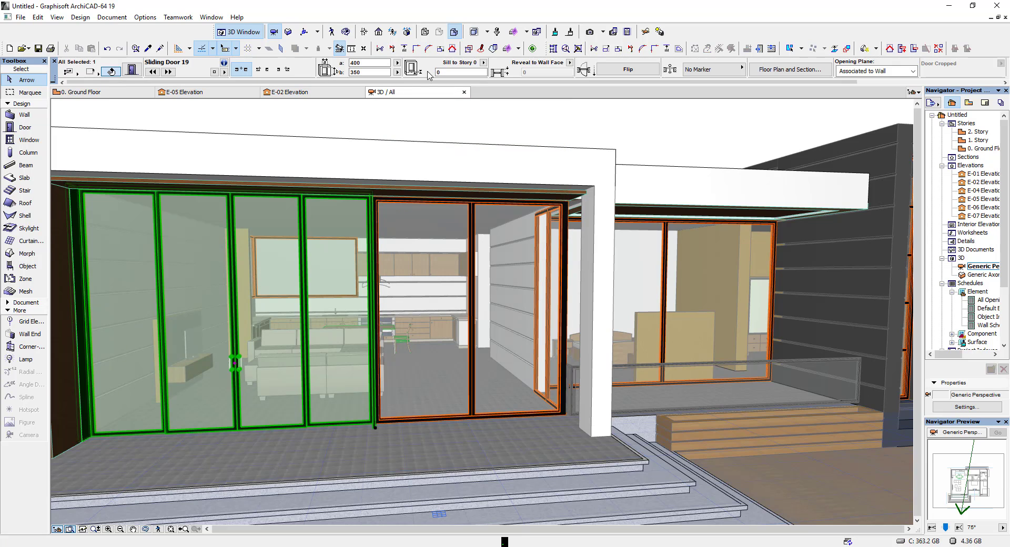
click(368, 72)
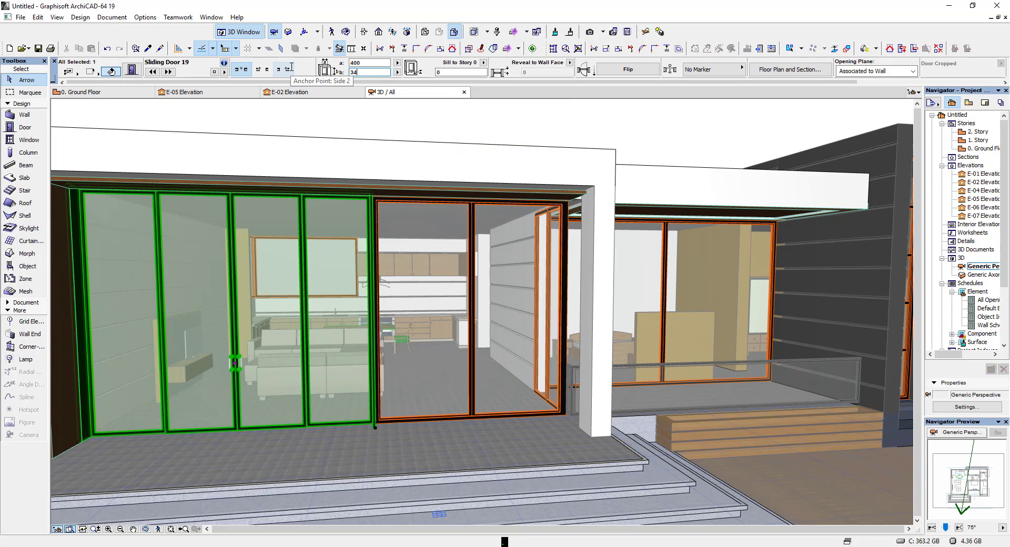
key(Return)
click(336, 118)
scroll(319, 271, down, 4)
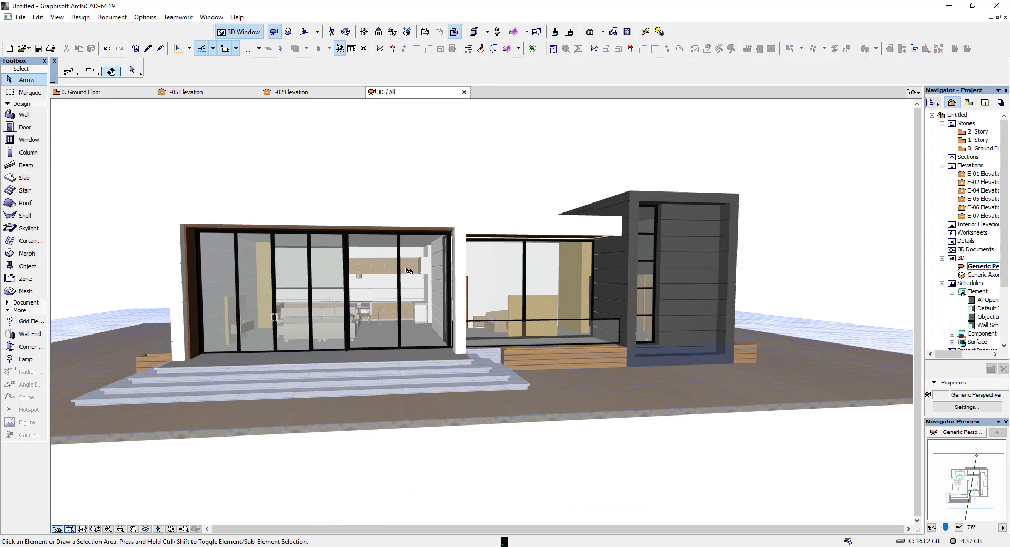
drag(456, 255, 318, 273)
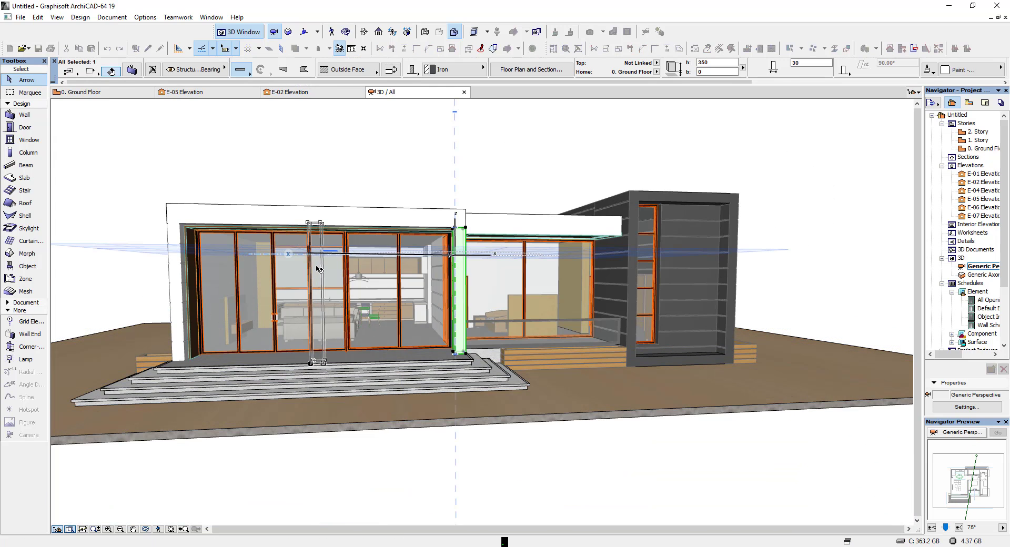
key(Escape)
shift+middle_drag(322, 280, 212, 250)
click(211, 252)
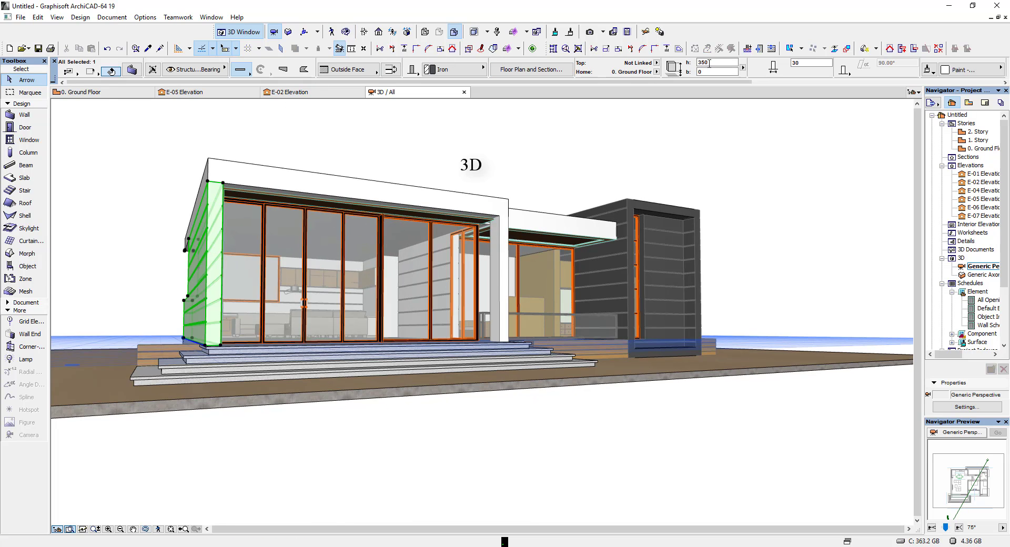
click(88, 141)
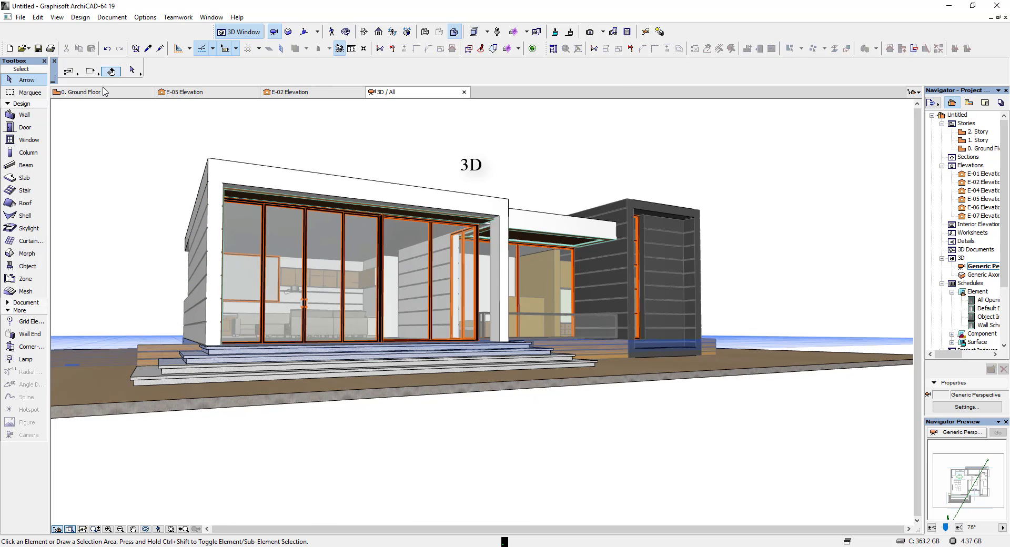
- In the ground floor plan, set the thickness of the living room's outer end wall beside the sliding door to 50
click(84, 92)
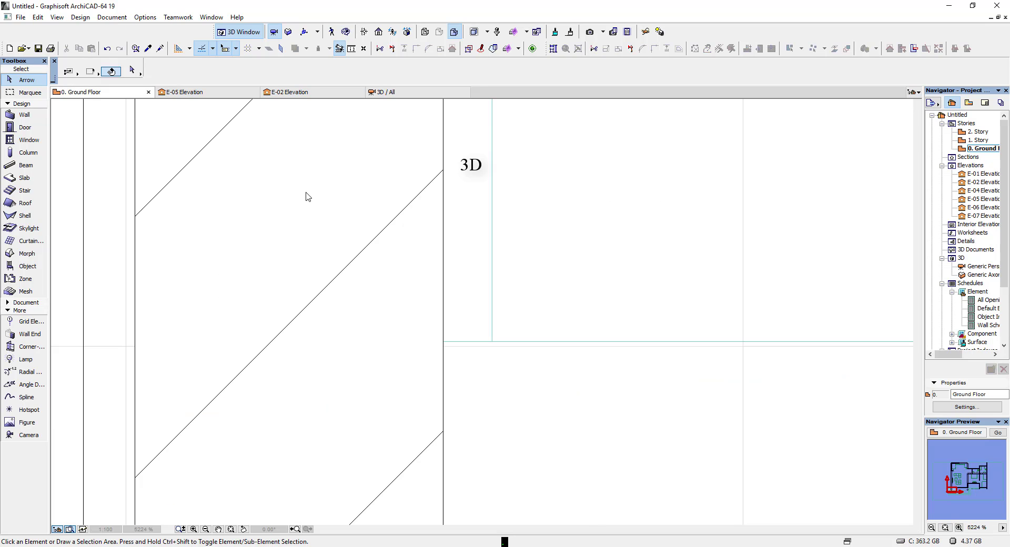
scroll(424, 224, down, 5)
scroll(416, 192, up, 5)
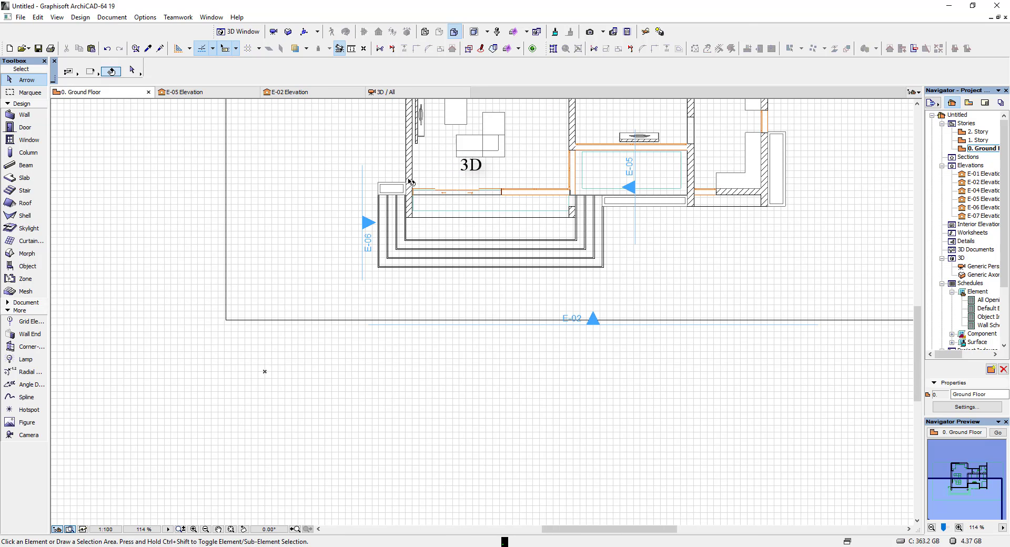
click(416, 91)
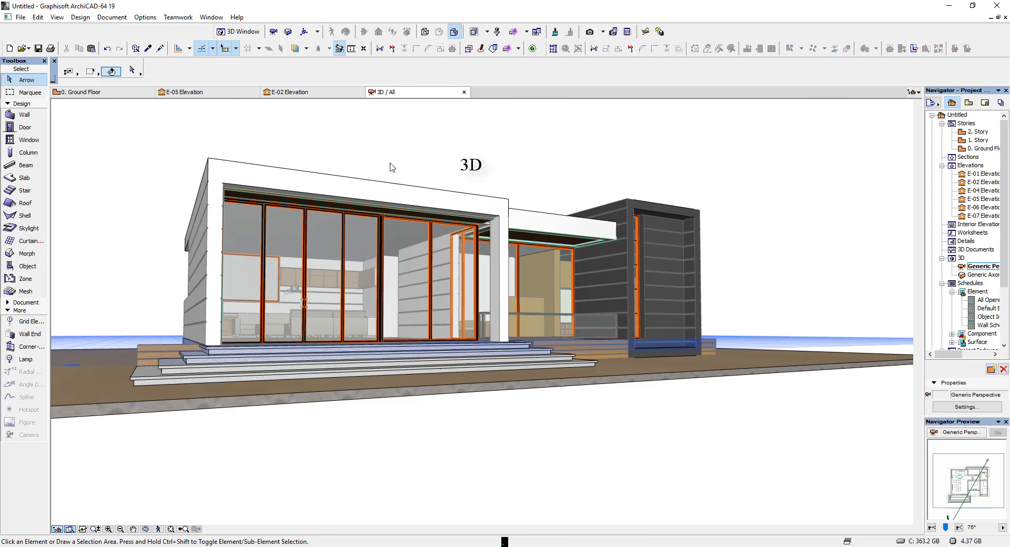
shift+middle_drag(345, 193, 84, 141)
click(91, 92)
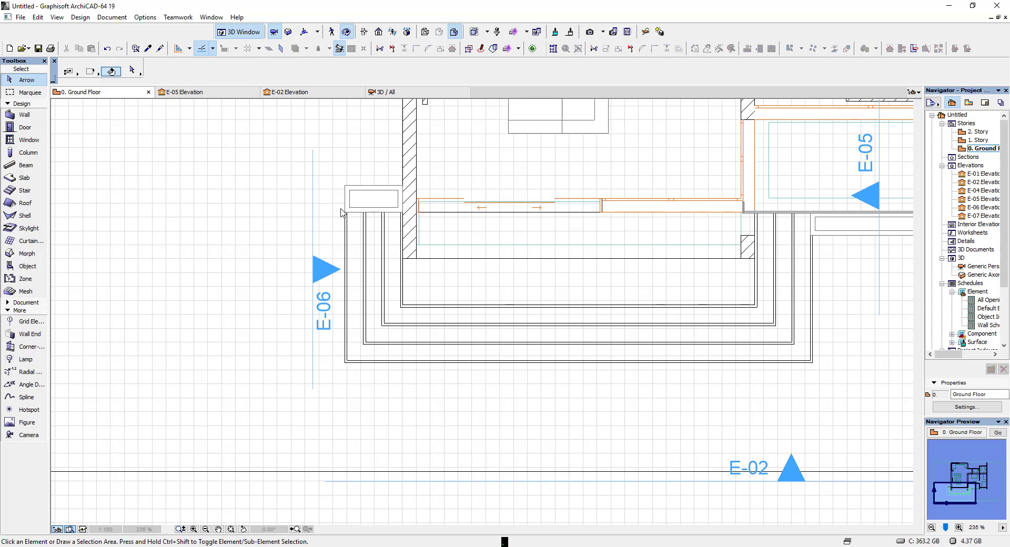
click(410, 175)
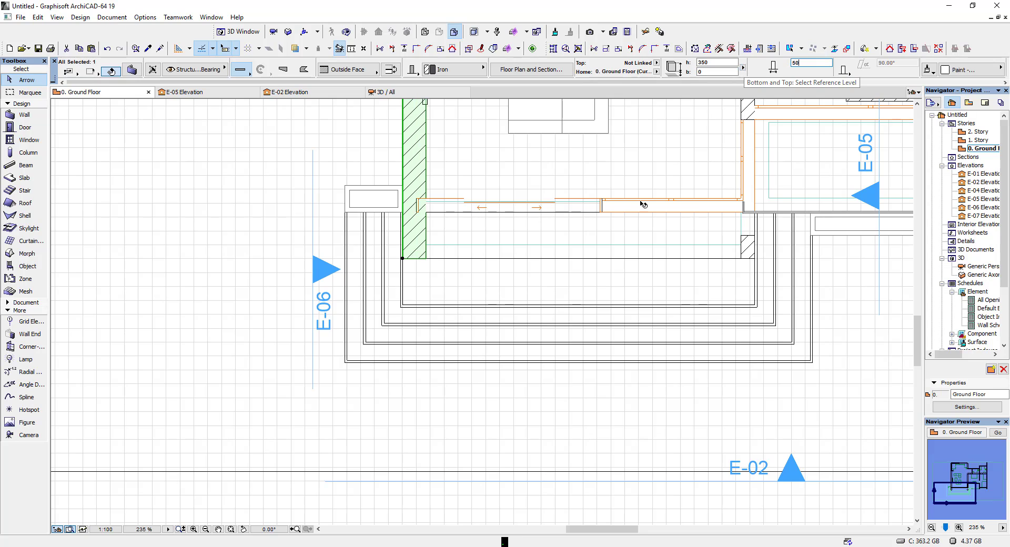
key(Escape)
- Move the thickened end wall outward so its inner face meets the sliding door's edge
click(426, 194)
drag(426, 195, 413, 206)
scroll(419, 195, up, 4)
click(380, 97)
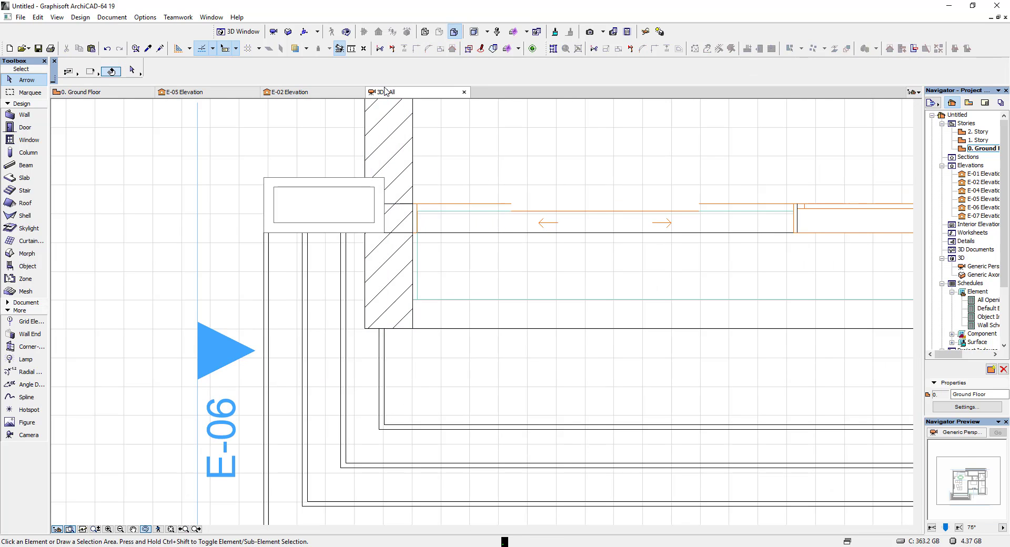
- In the ground floor plan, offset the roof slab's edge to the thickened end wall's outer face
click(113, 93)
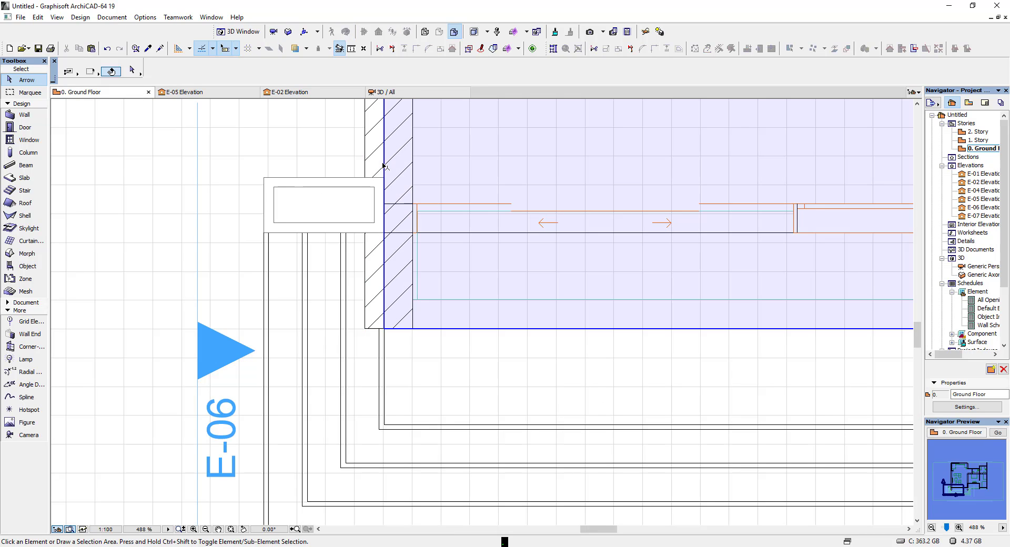
click(388, 166)
click(385, 163)
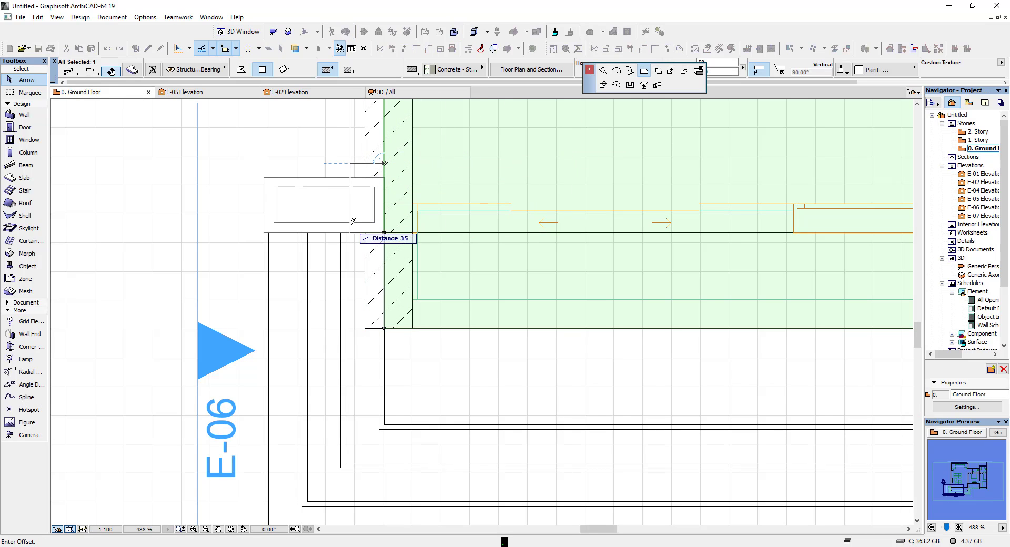
click(367, 230)
click(366, 229)
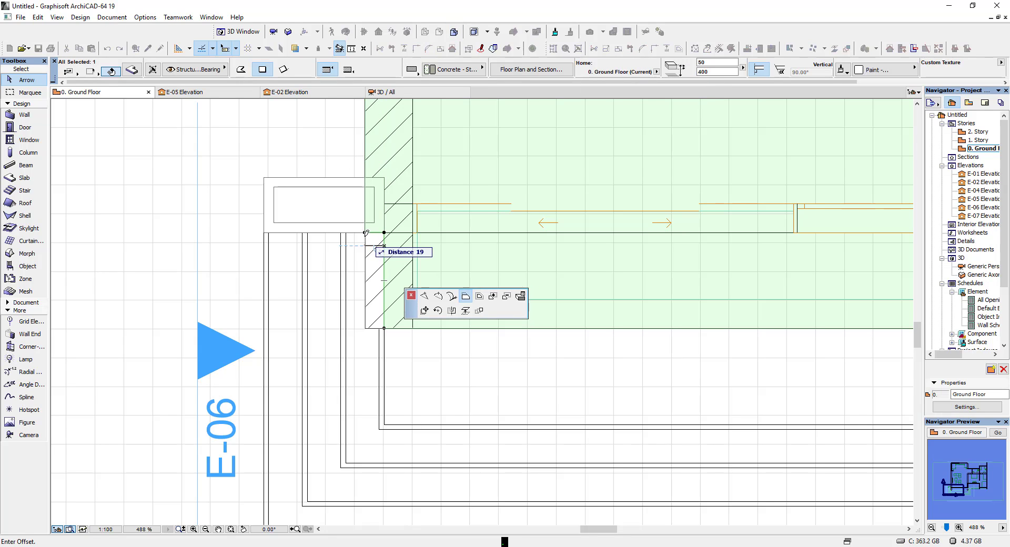
key(Escape)
key(Escape)
- Shorten the planter beside the end wall so its side meets the wall's outer face
click(382, 217)
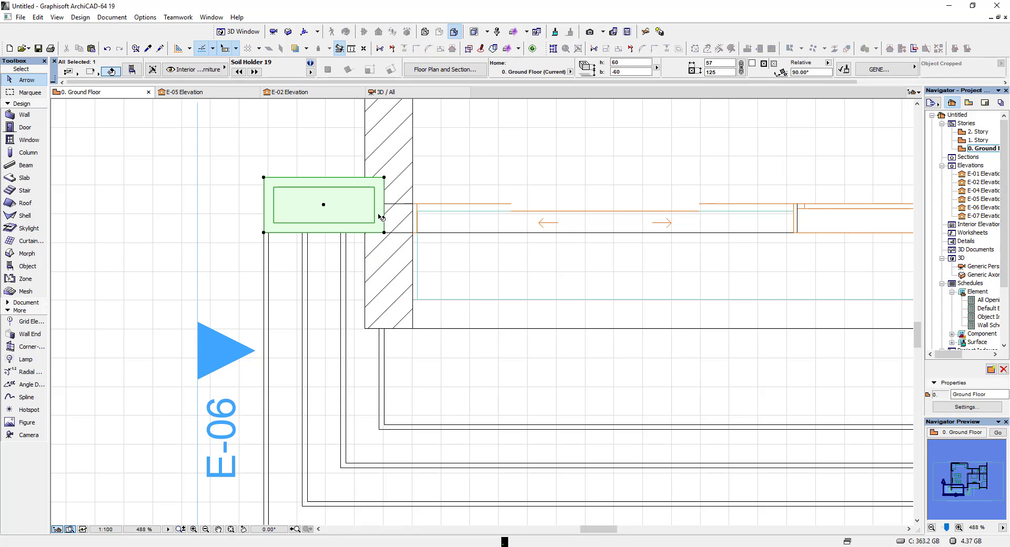
click(383, 233)
click(365, 233)
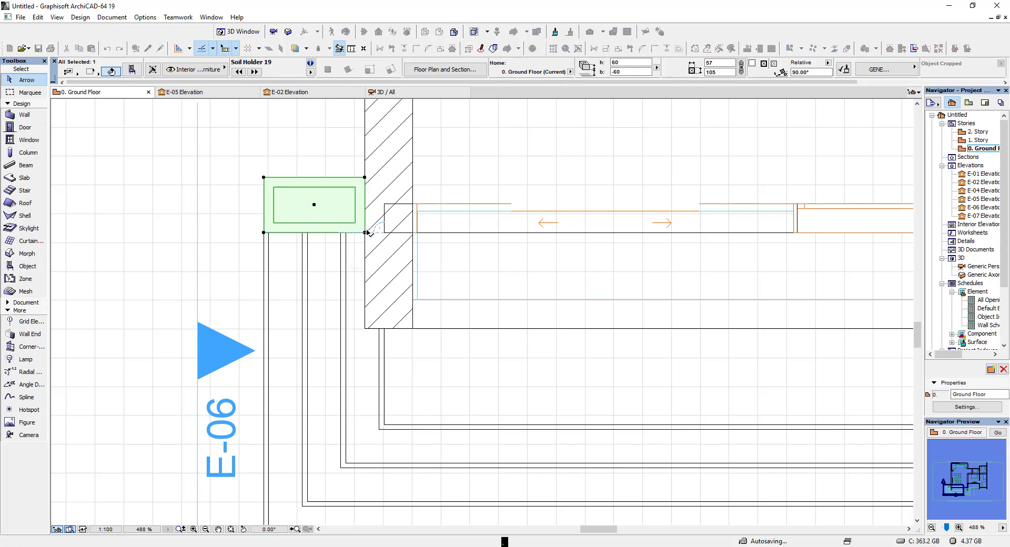
key(Escape)
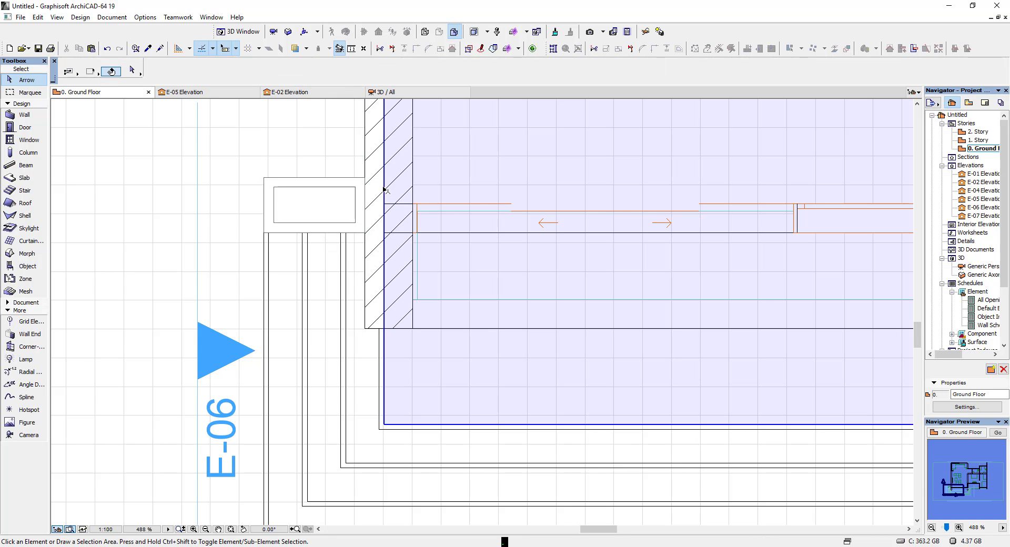
- Offset the floor slab's edge and lower corner to the thickened end wall's outer face
click(383, 190)
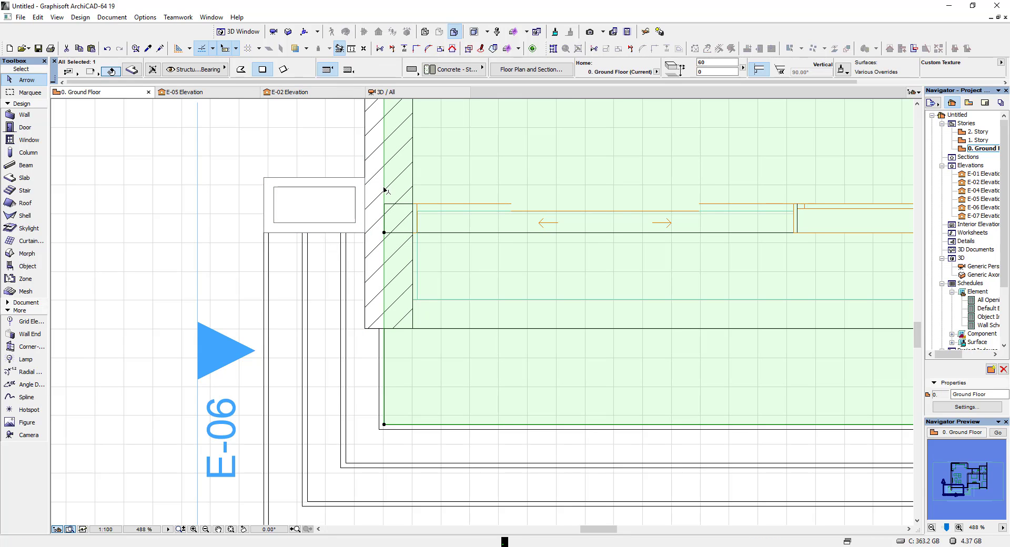
click(383, 221)
click(367, 227)
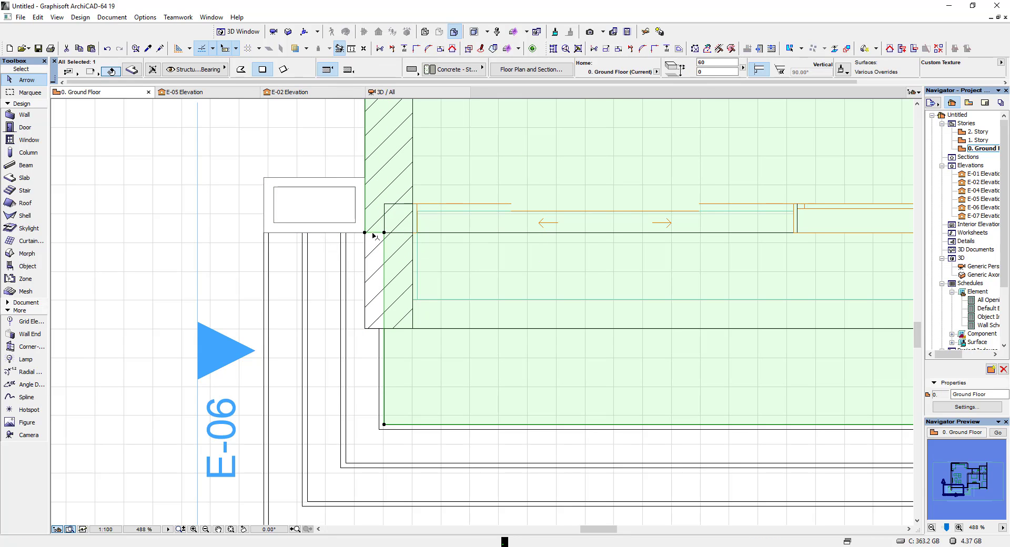
click(365, 328)
click(365, 328)
- In 3D, slim the living room sliding door's frame through its Frame and Leaf settings
click(392, 92)
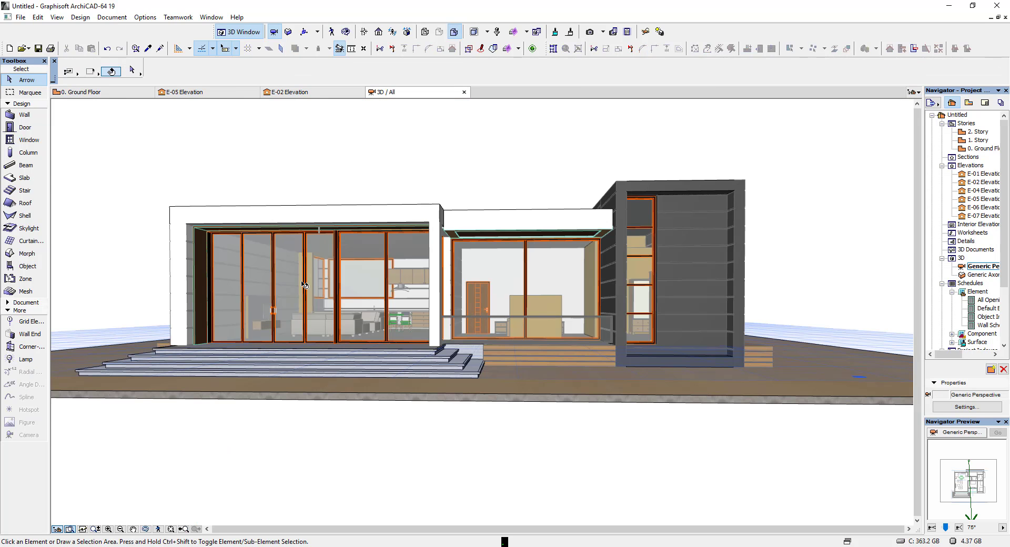
shift+middle_drag(349, 275, 475, 206)
scroll(640, 314, up, 3)
scroll(476, 206, up, 8)
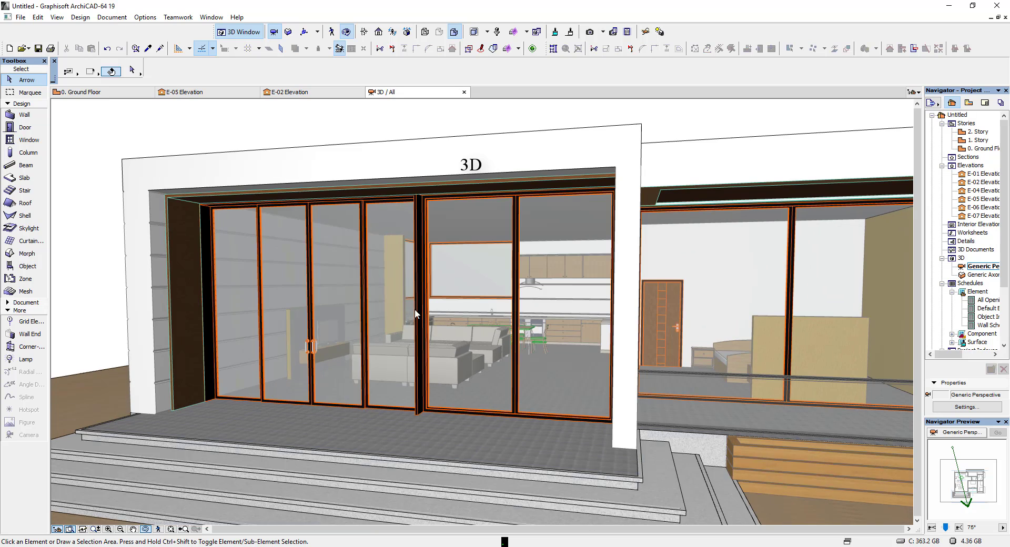
click(416, 310)
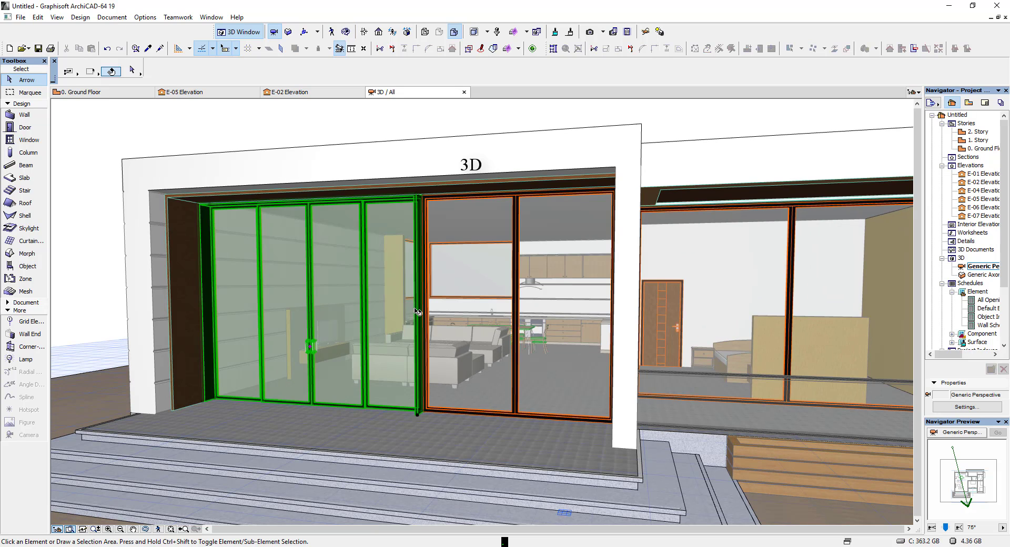
right_click(415, 310)
click(447, 316)
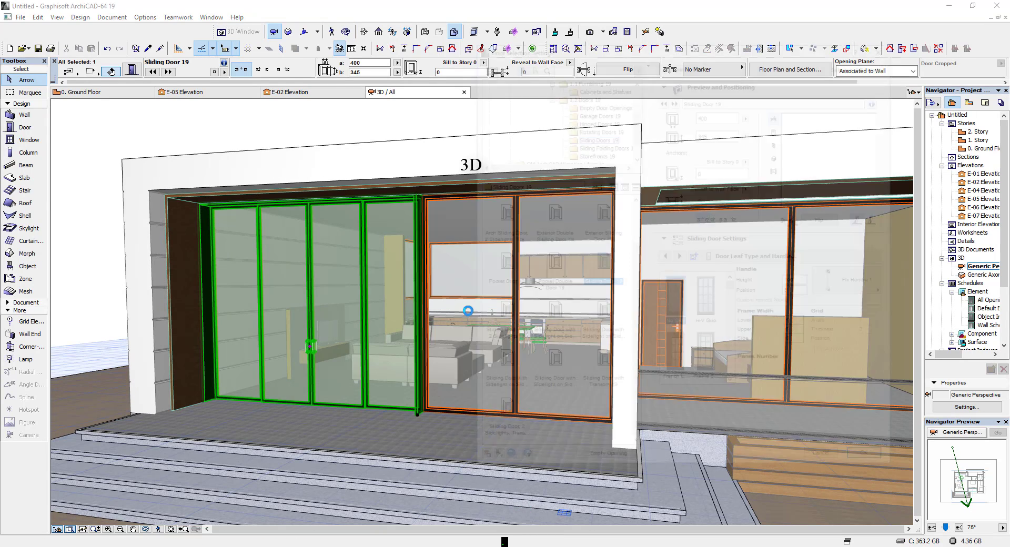
click(666, 257)
click(666, 256)
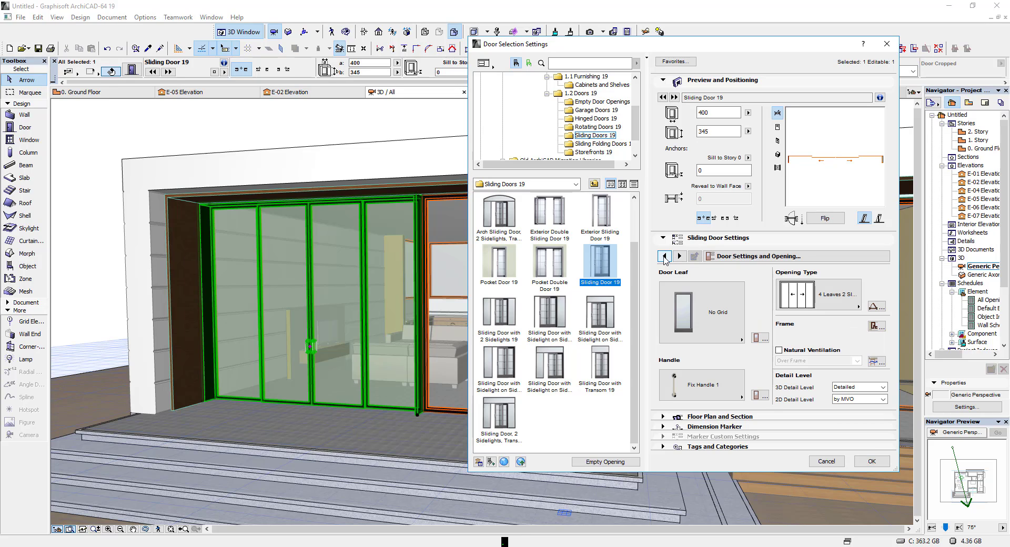
click(666, 256)
click(679, 256)
click(680, 257)
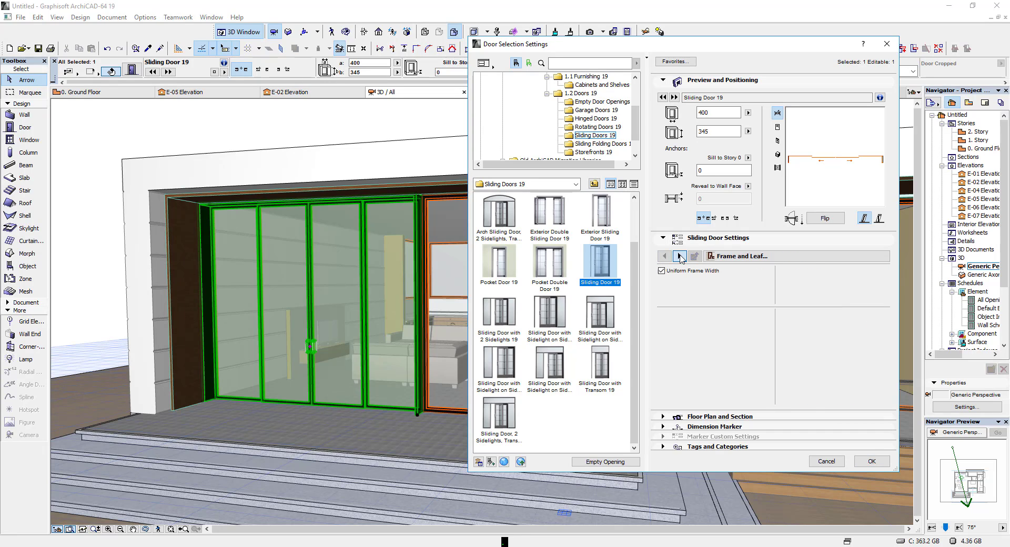
click(680, 256)
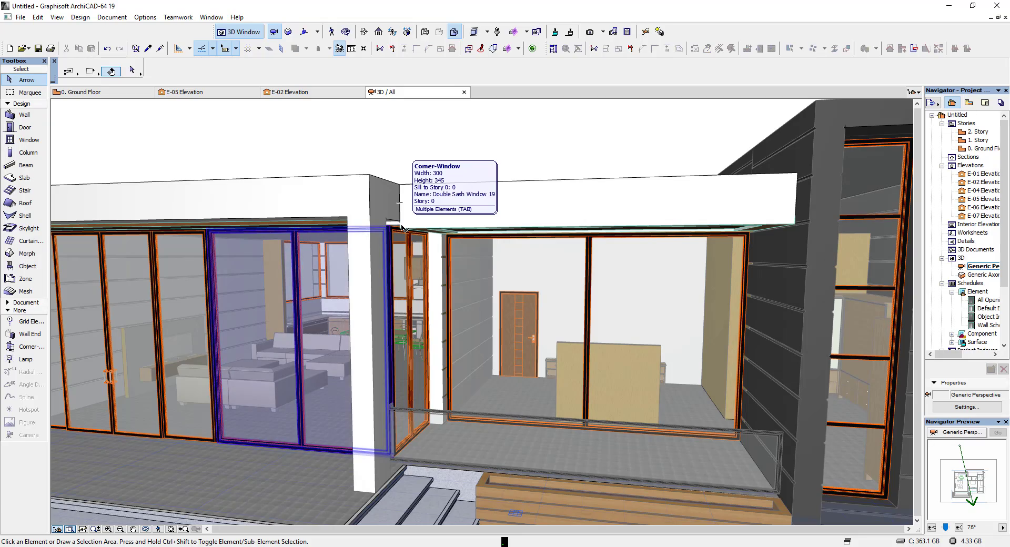
- Examine the terrace and balcony ceilings, the corner window junction and the front wall in 3D and plan
shift+middle_drag(433, 253, 264, 194)
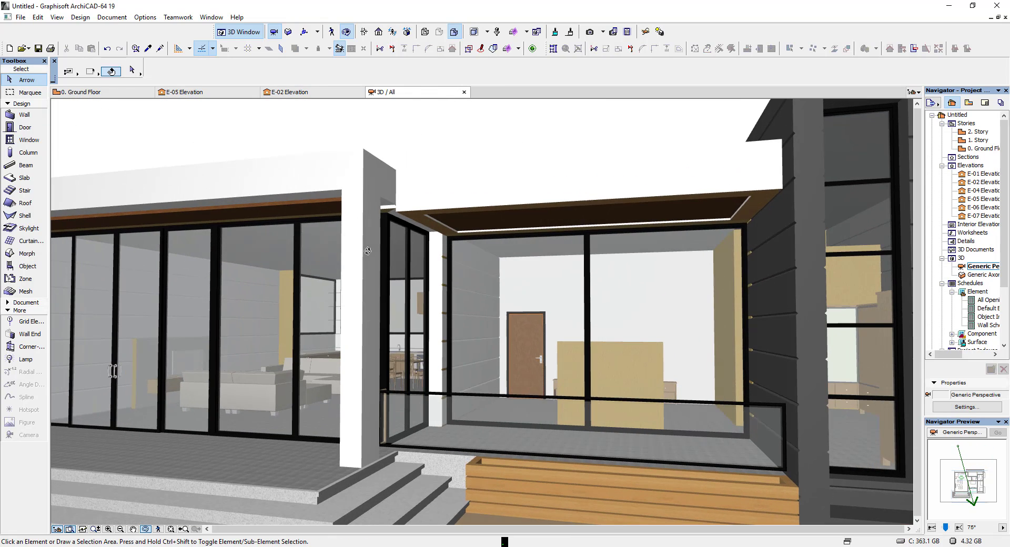
click(133, 95)
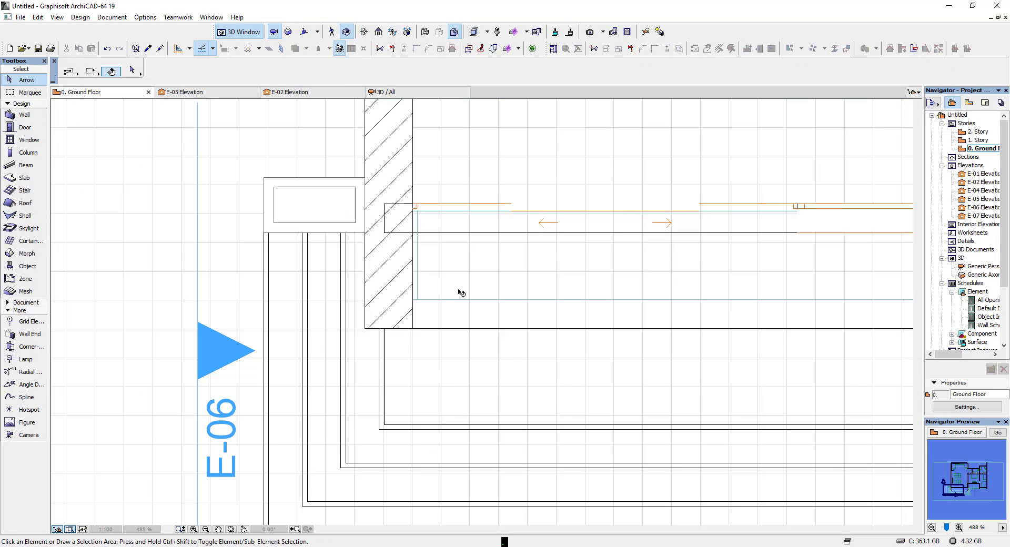
click(442, 220)
scroll(441, 212, down, 1)
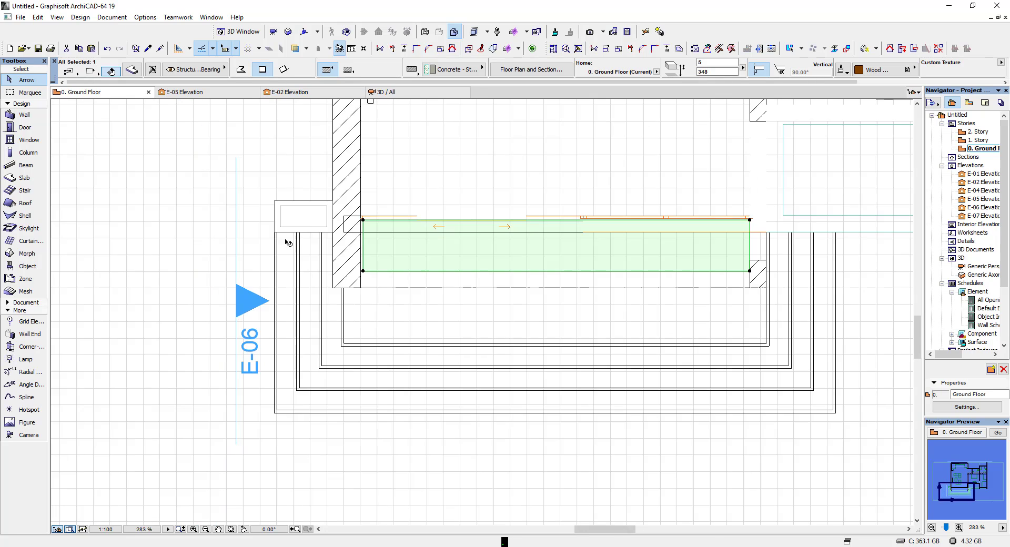
shift+scroll(587, 225, right, 5)
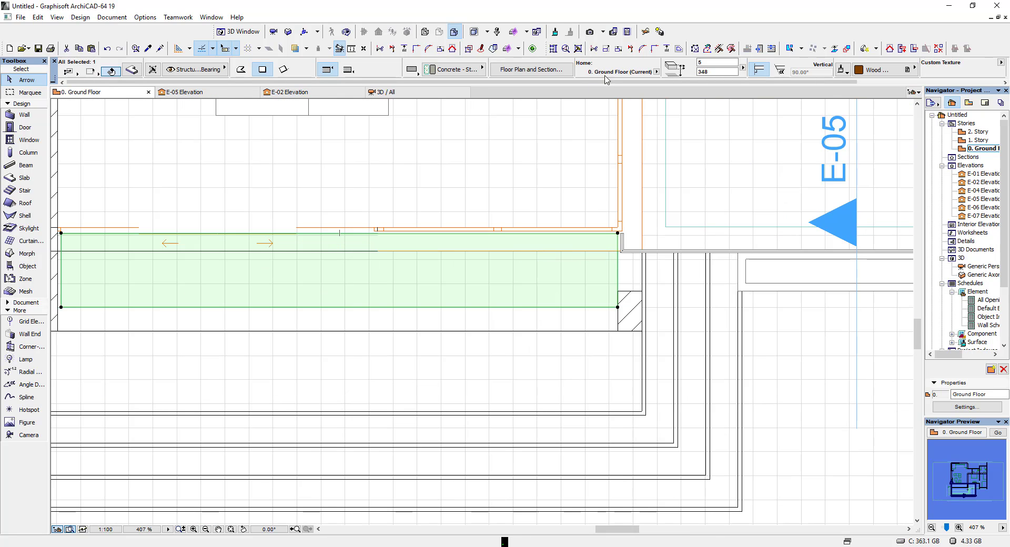
click(371, 93)
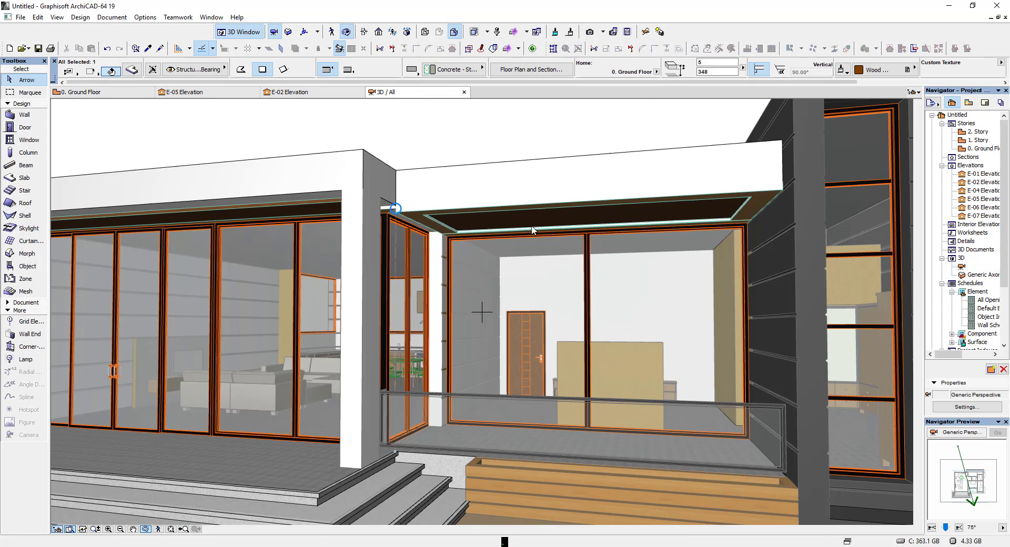
scroll(680, 195, up, 3)
drag(680, 195, 345, 223)
click(345, 223)
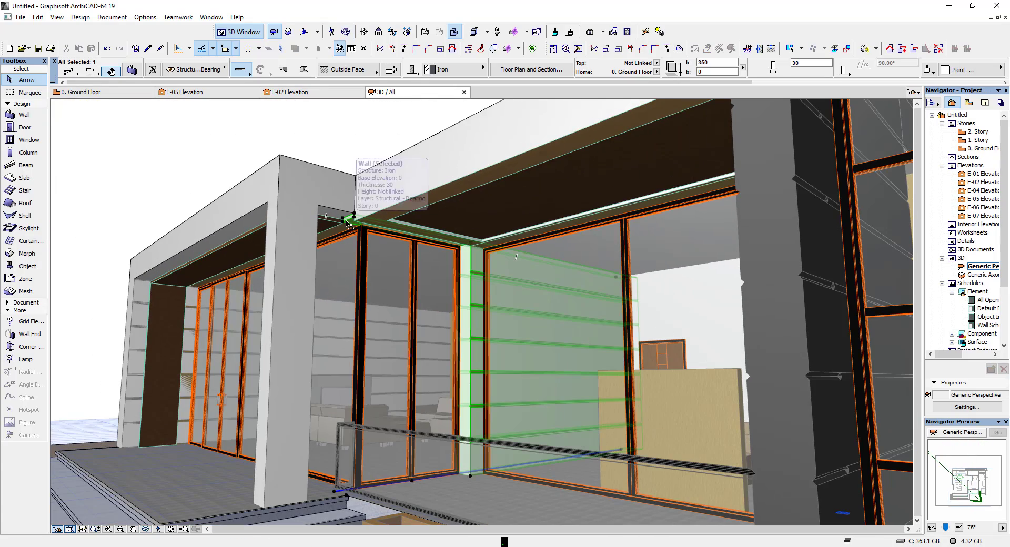
scroll(340, 230, up, 2)
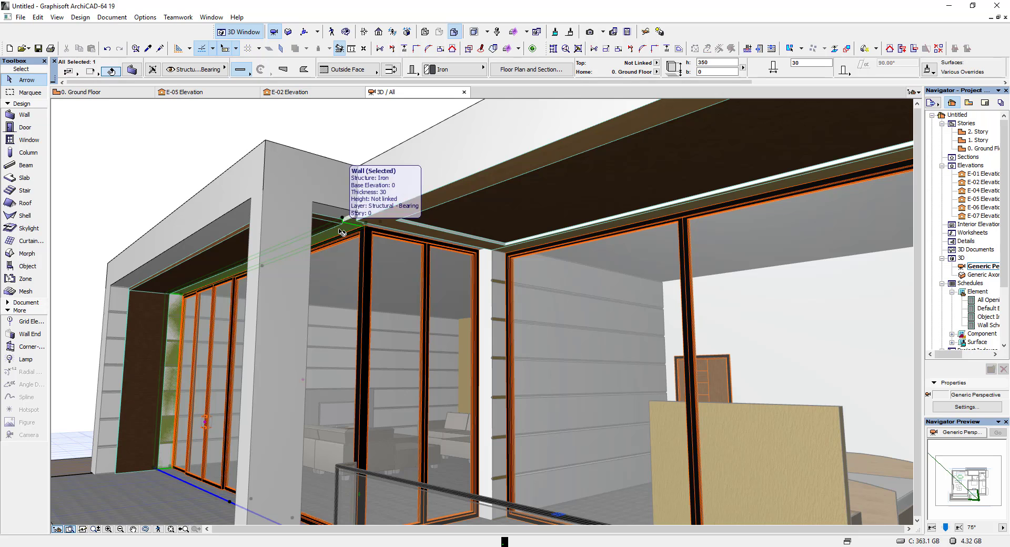
click(97, 93)
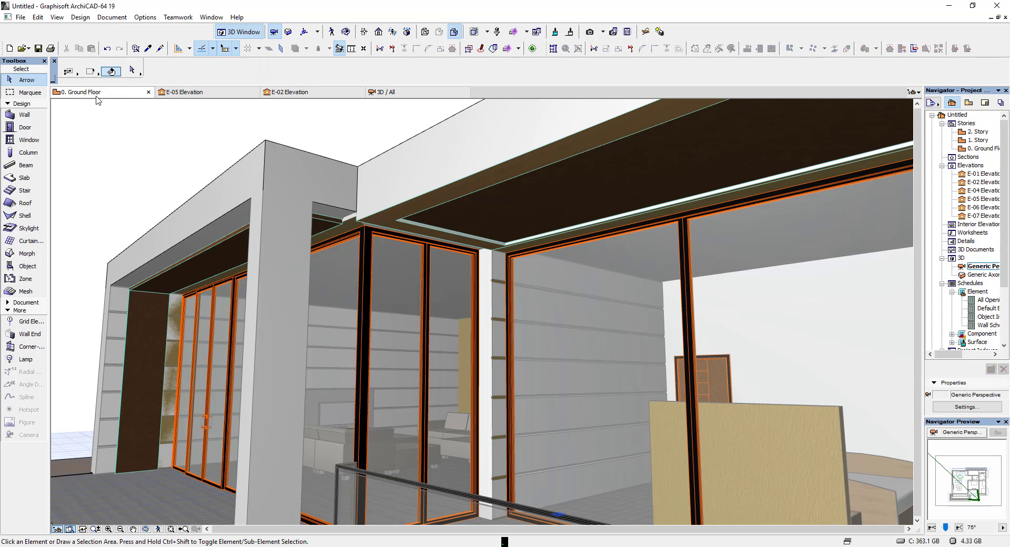
scroll(418, 297, down, 3)
key(F3)
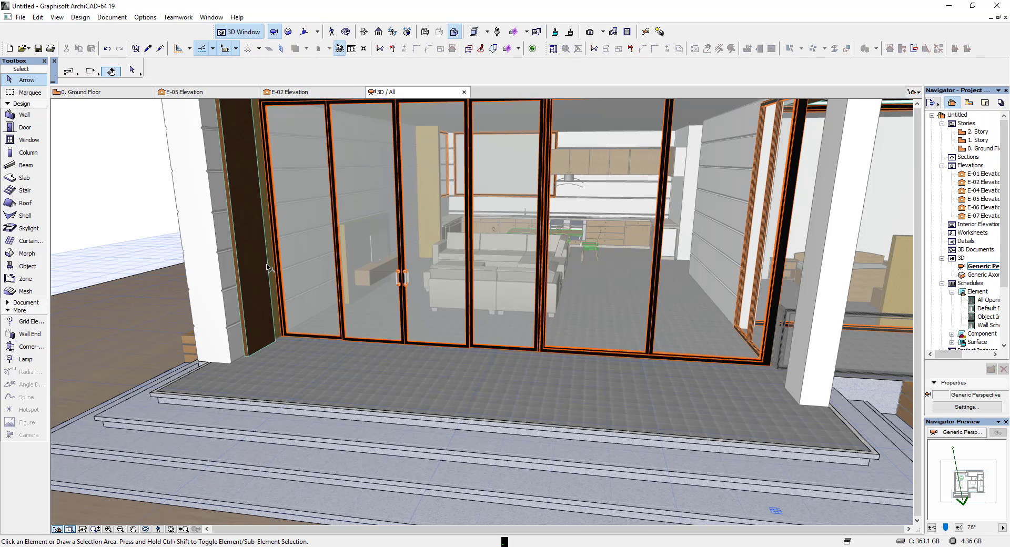
scroll(273, 271, down, 5)
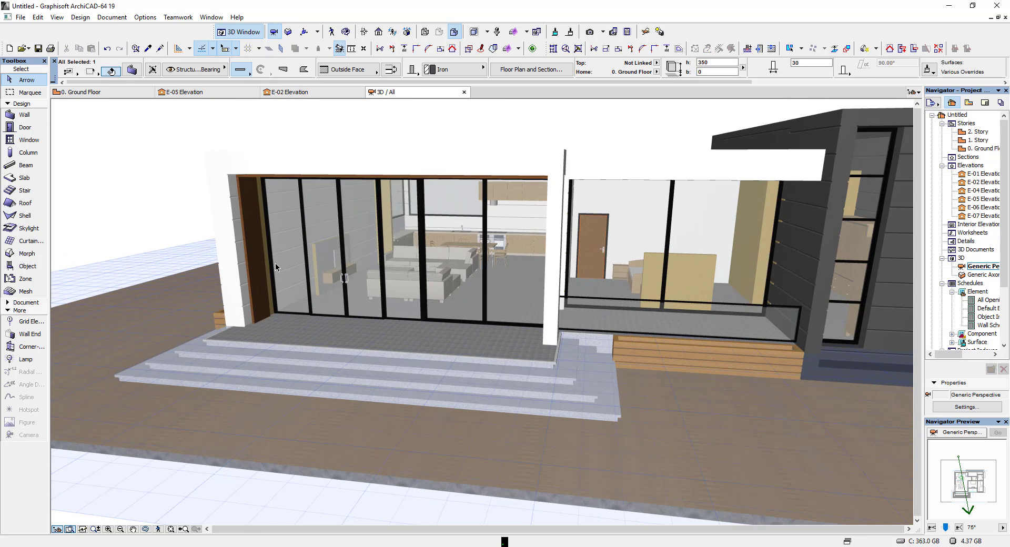
- In the ground floor plan, shift the sliding door so its frame meets the thickened end wall's inner face
click(131, 97)
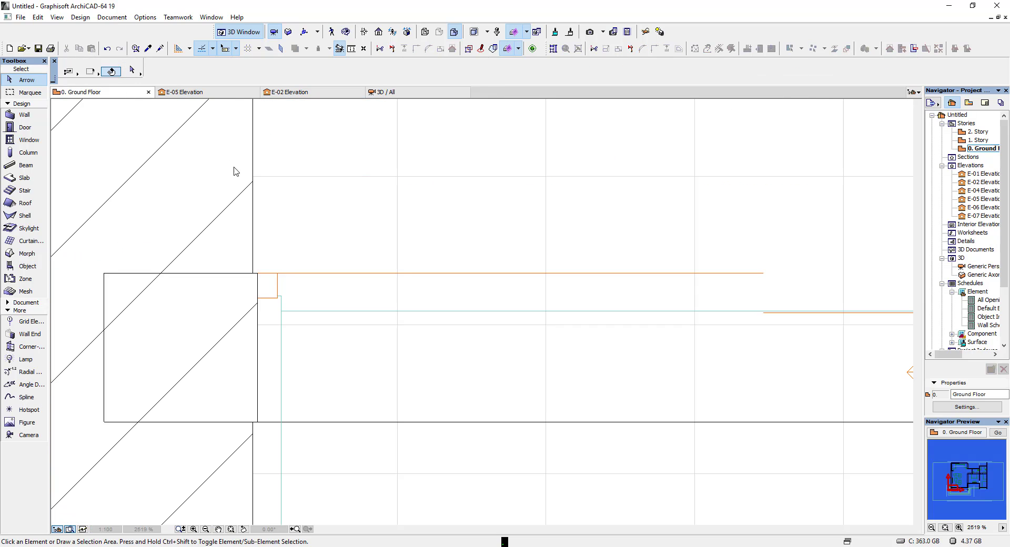
click(259, 277)
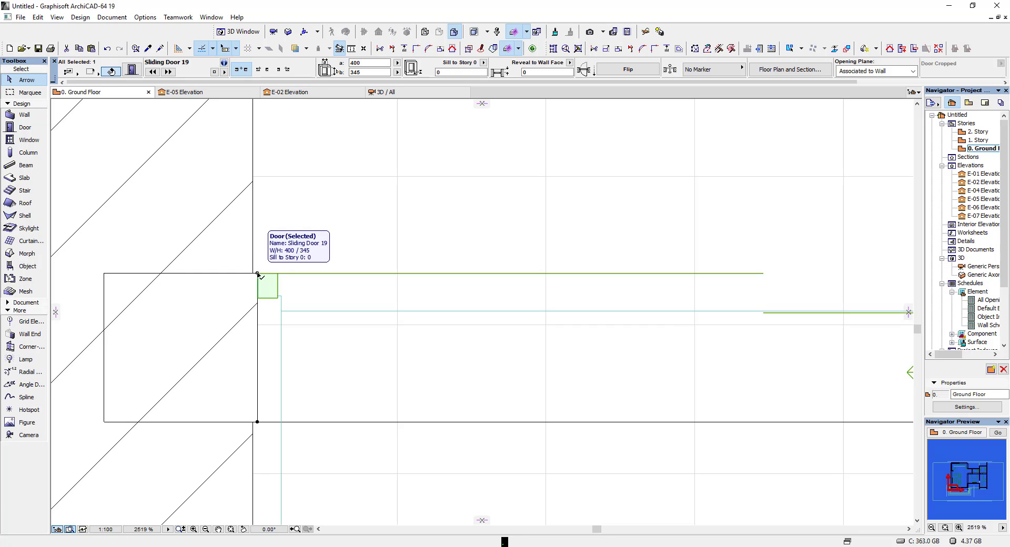
key(Escape)
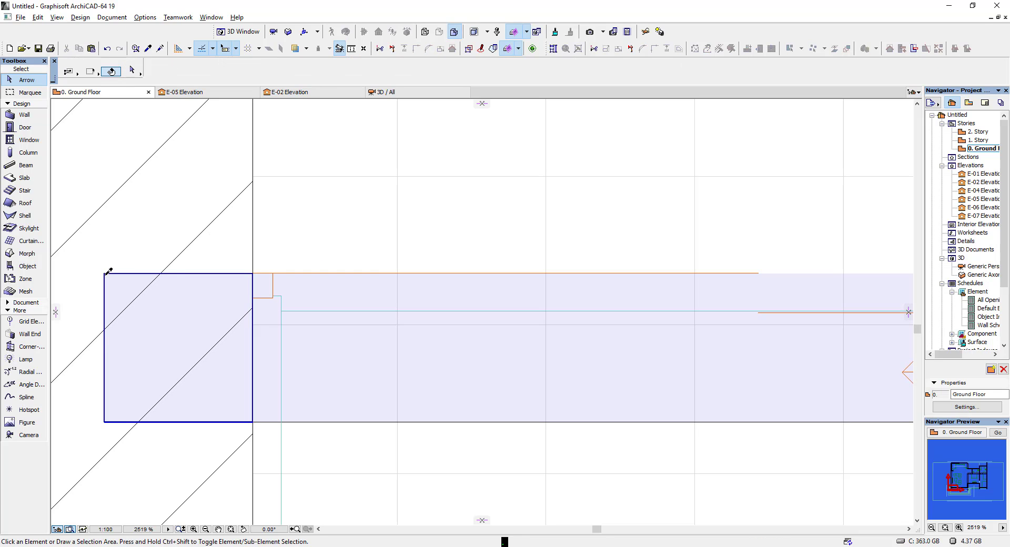
- Stretch the end of the sliding door's host wall to the thickened end wall's outer face
scroll(247, 232, down, 6)
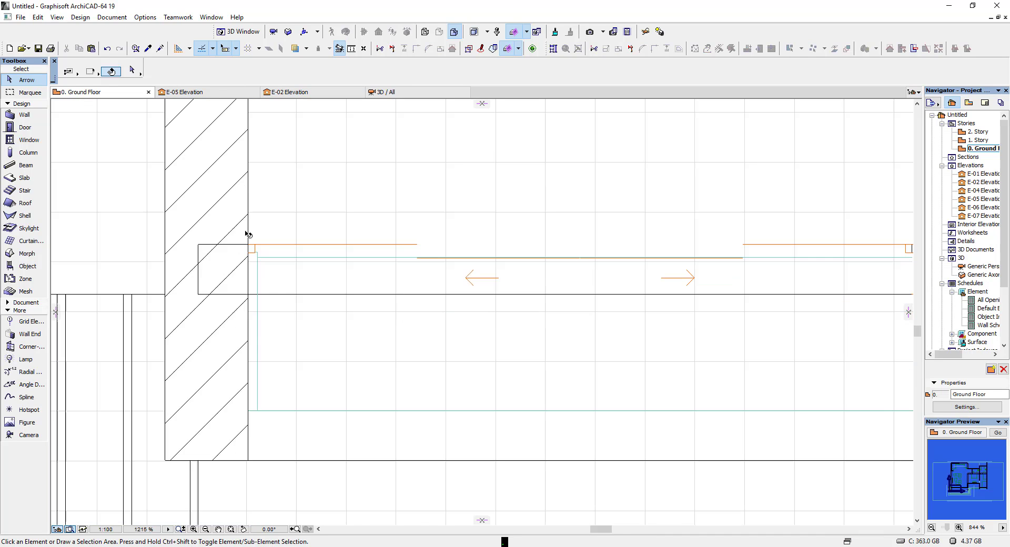
click(220, 246)
click(218, 268)
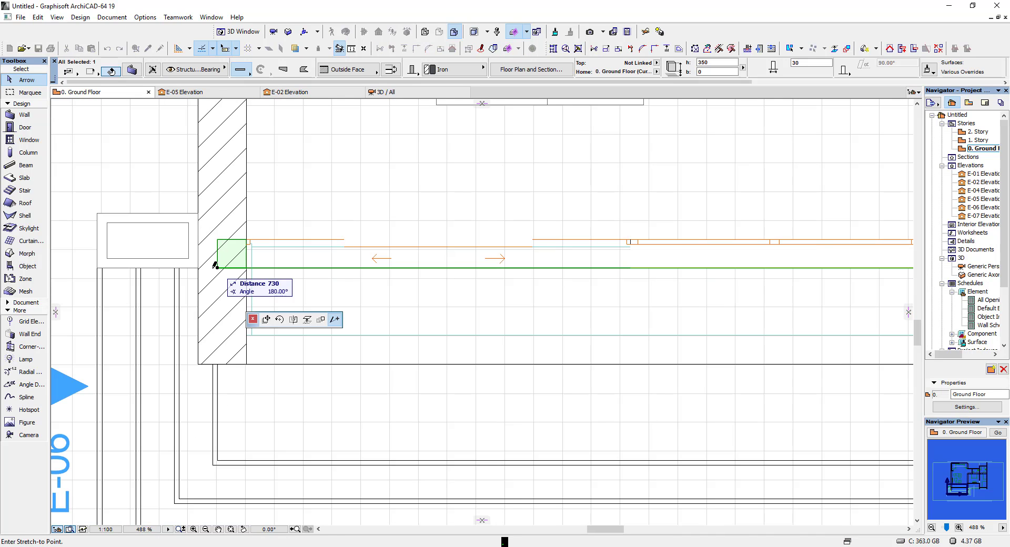
click(209, 268)
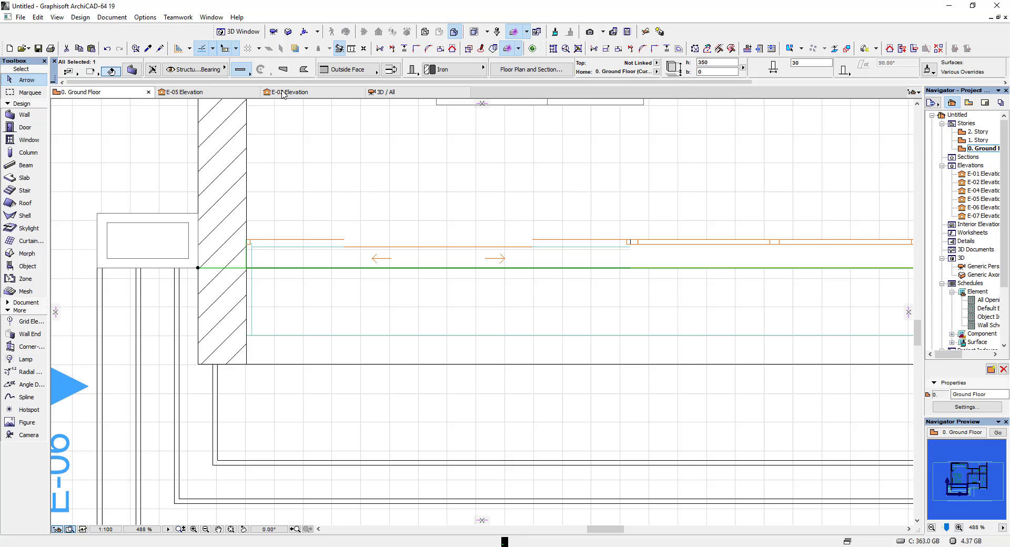
- Override the sliding-door wall's outside surface with Paint - Glossy White and show the whole house front in 3D
click(132, 70)
click(436, 367)
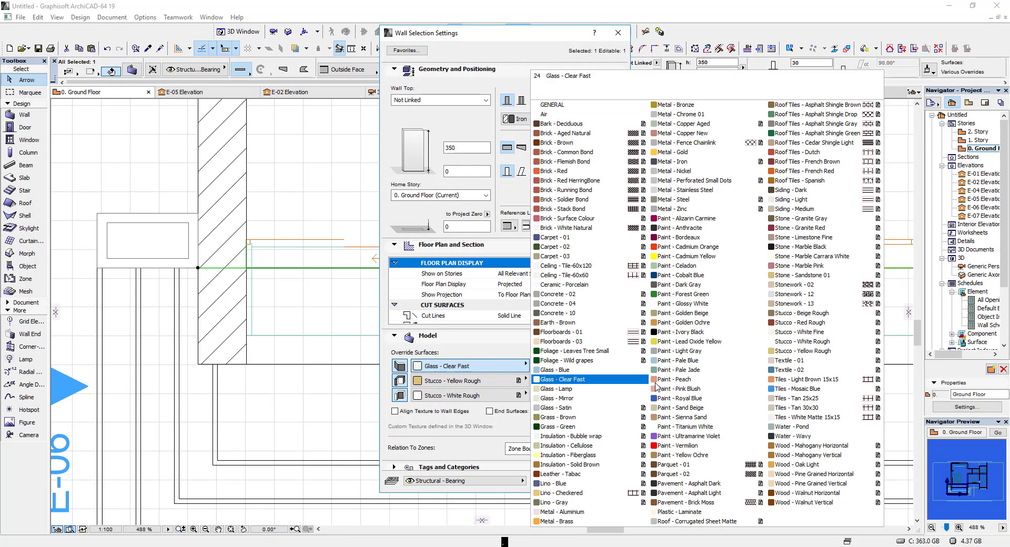
click(685, 309)
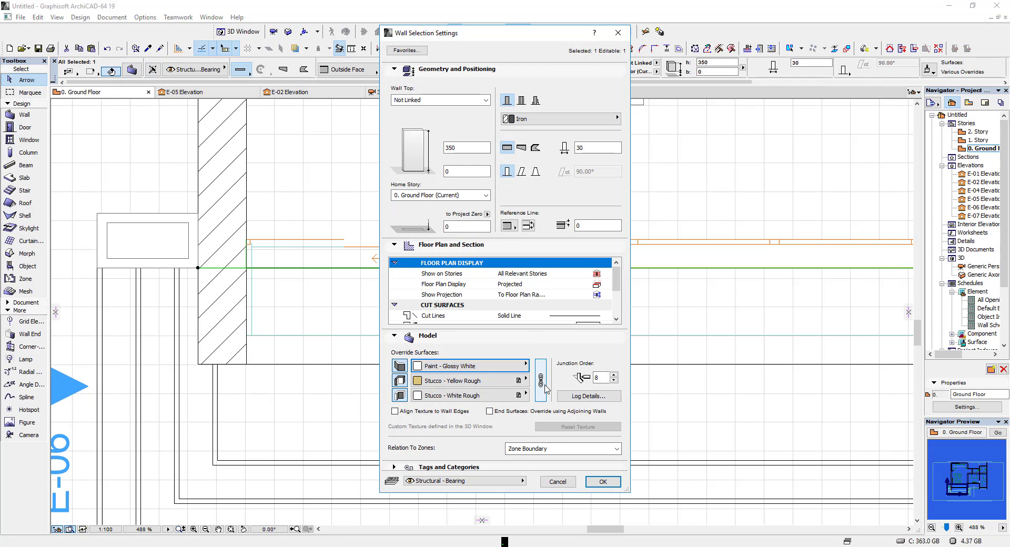
click(600, 482)
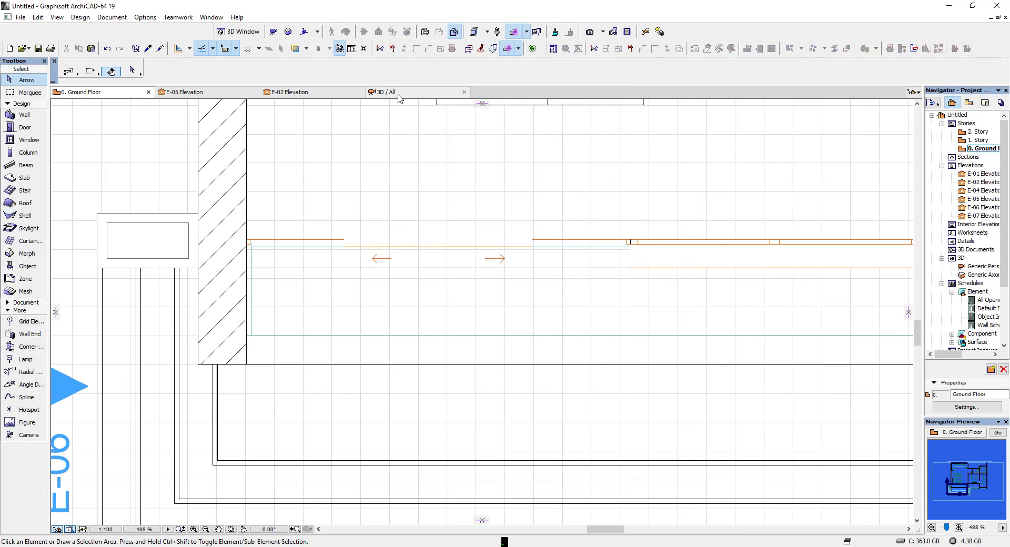
click(401, 94)
scroll(279, 267, down, 5)
shift+middle_drag(286, 265, 661, 310)
drag(525, 323, 595, 320)
middle_drag(346, 305, 588, 336)
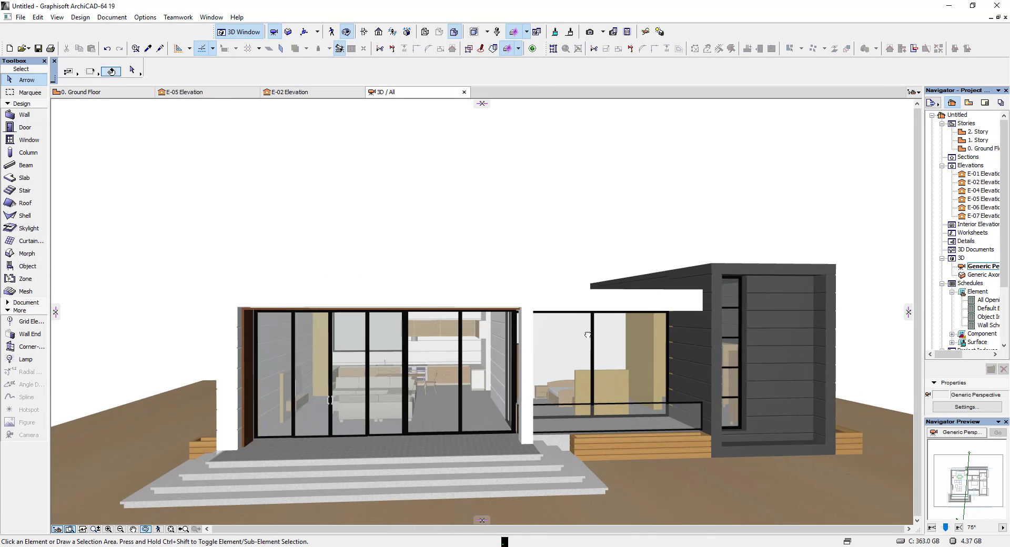
- Examine the kitchen's corner window, wall cabinets and range hood in 3D and in the ground floor plan
scroll(428, 354, up, 8)
scroll(411, 331, up, 4)
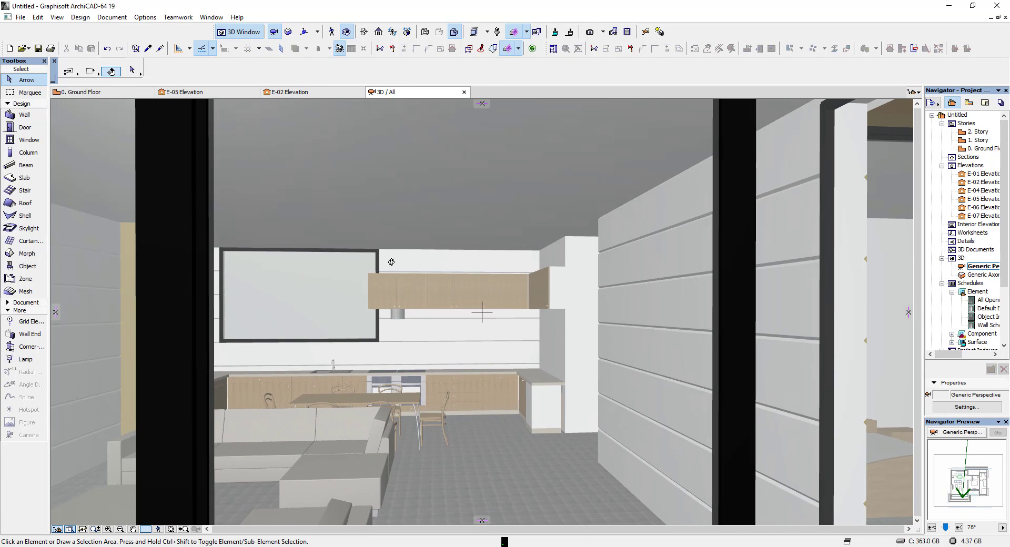
click(150, 95)
scroll(339, 221, down, 6)
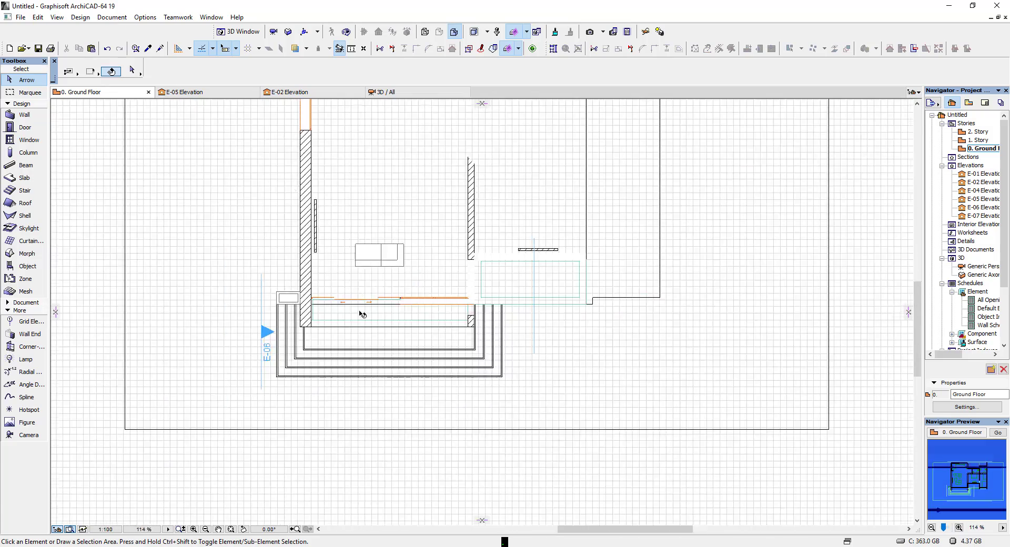
scroll(416, 291, up, 8)
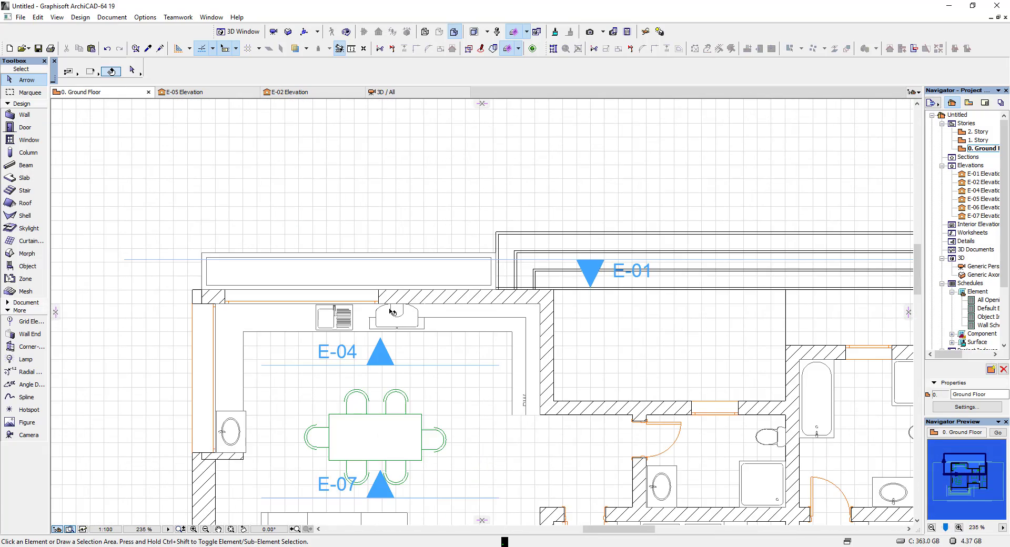
scroll(392, 311, up, 5)
click(366, 295)
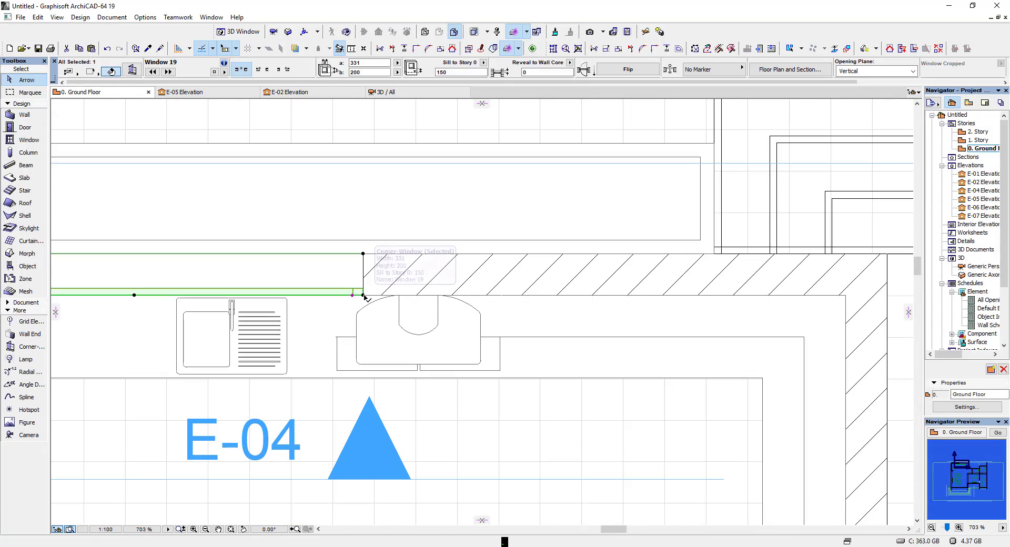
click(399, 92)
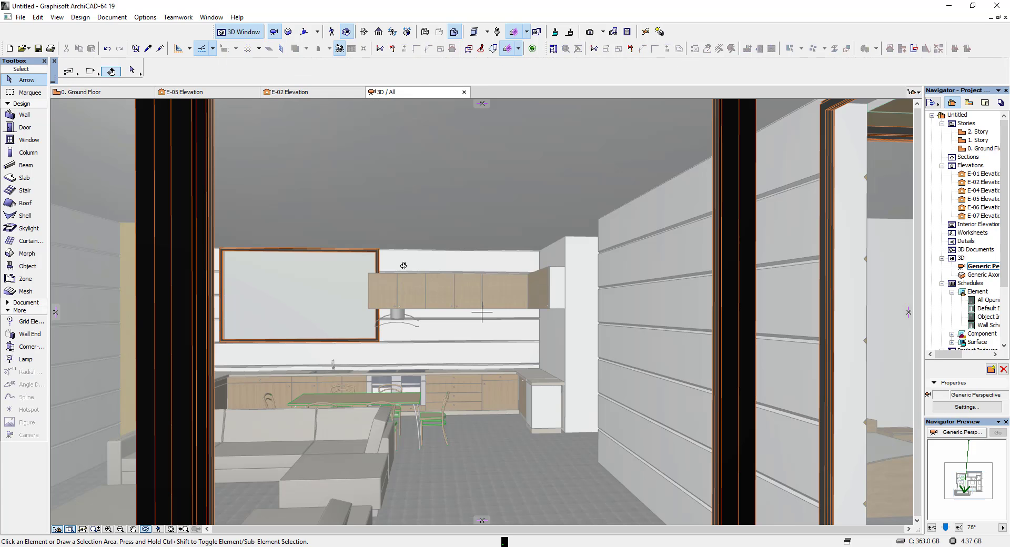
shift+middle_drag(403, 266, 549, 273)
drag(237, 284, 537, 298)
drag(117, 257, 421, 294)
- In the ground floor plan, shorten the wall cabinet above the cooker to the window's edge and check it in 3D
click(81, 92)
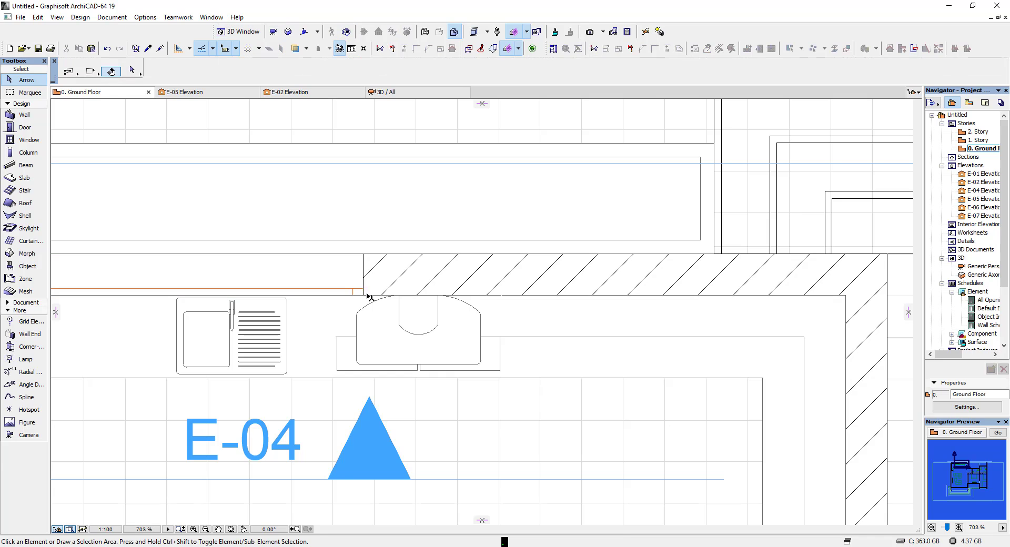
click(336, 296)
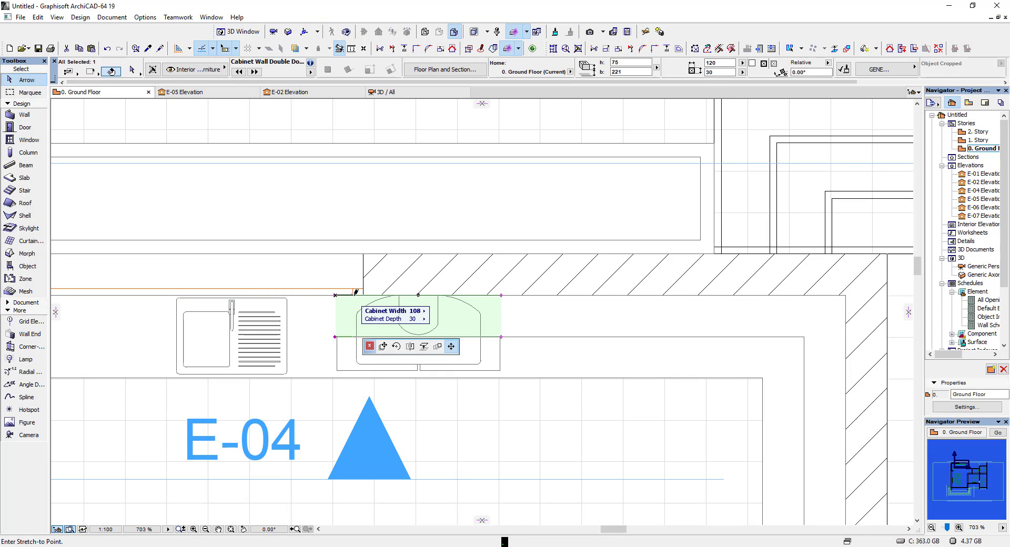
key(Escape)
key(Escape)
click(402, 93)
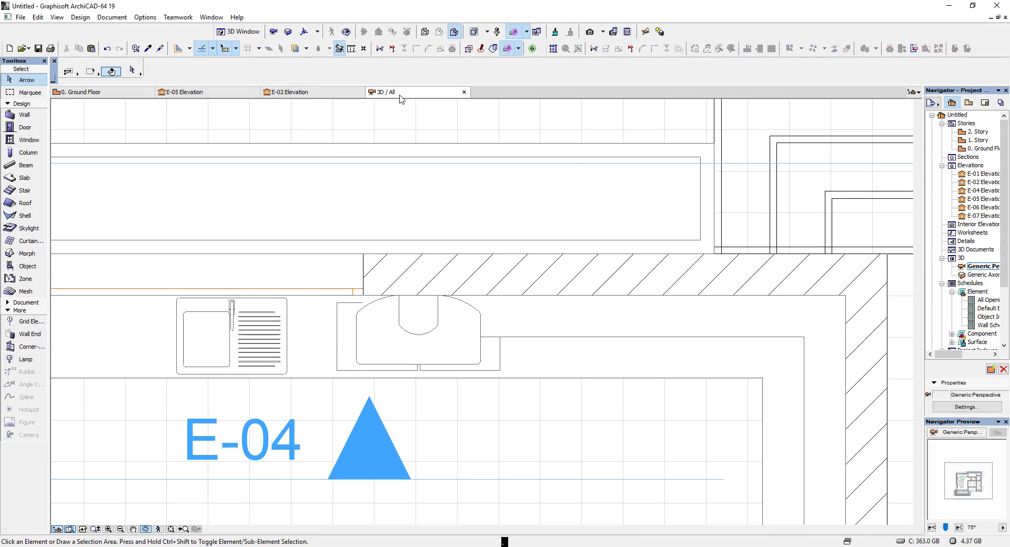
drag(257, 283, 367, 230)
click(79, 92)
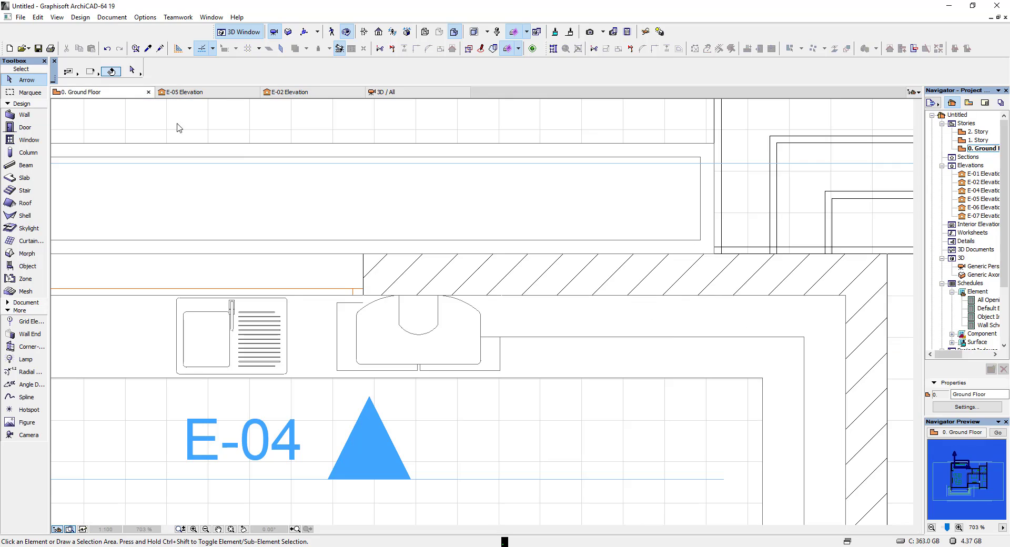
- Try to stretch the window behind the kitchen sink to the outer wall corner, making it 401 wide
scroll(440, 219, down, 5)
scroll(298, 234, down, 2)
scroll(275, 244, up, 8)
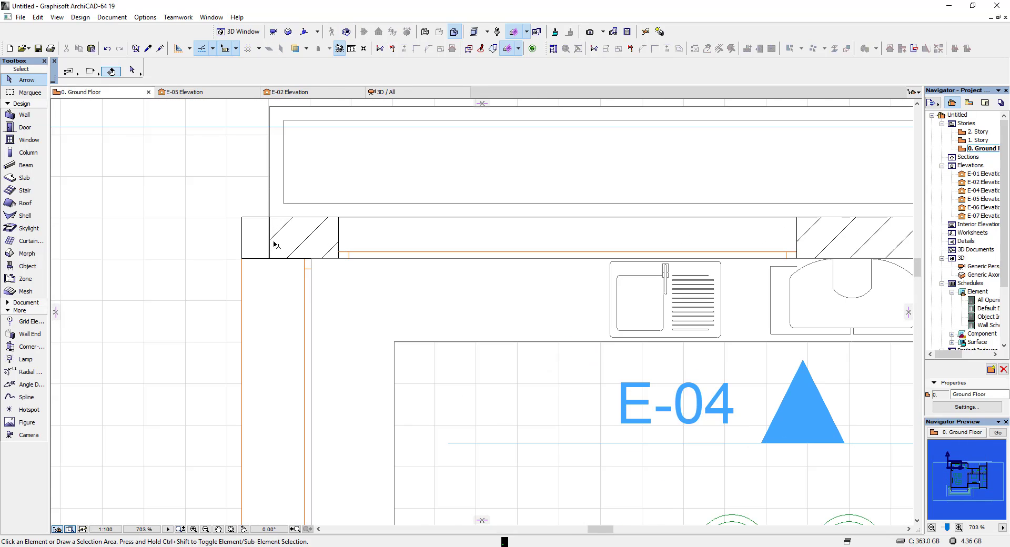
scroll(295, 232, down, 5)
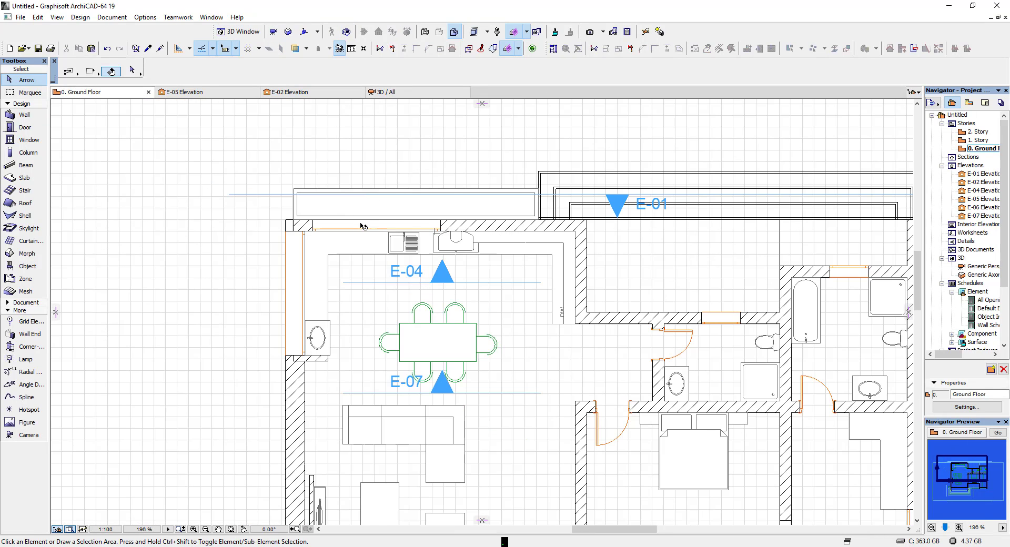
scroll(362, 226, down, 2)
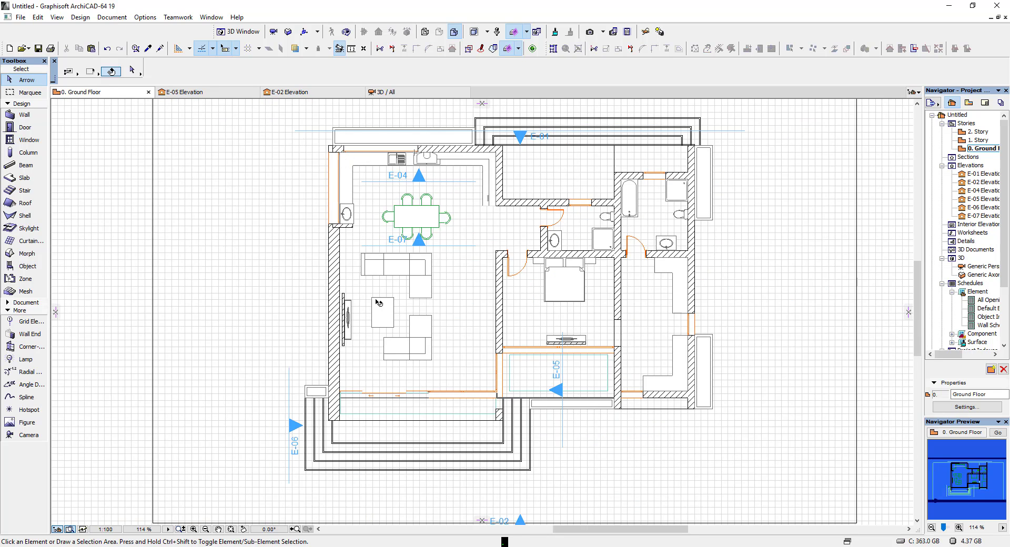
scroll(351, 166, up, 3)
click(352, 153)
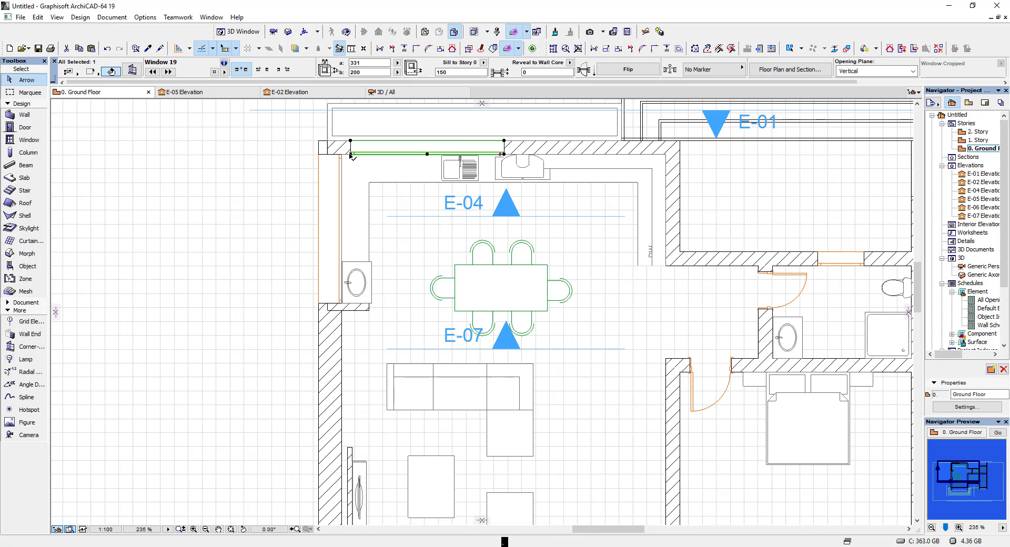
click(350, 153)
click(322, 151)
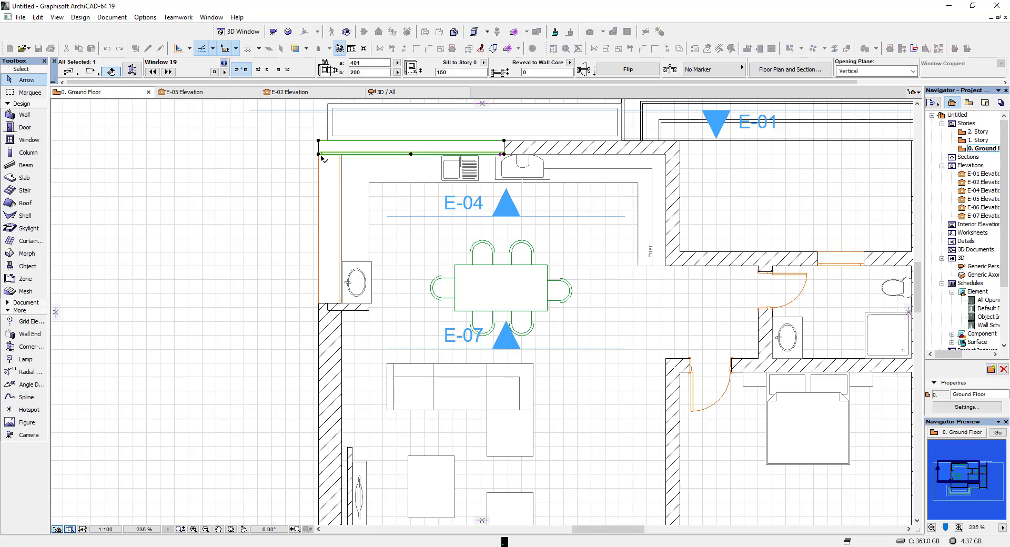
key(Escape)
- Delete the widened window from the wall behind the kitchen sink
scroll(329, 153, up, 2)
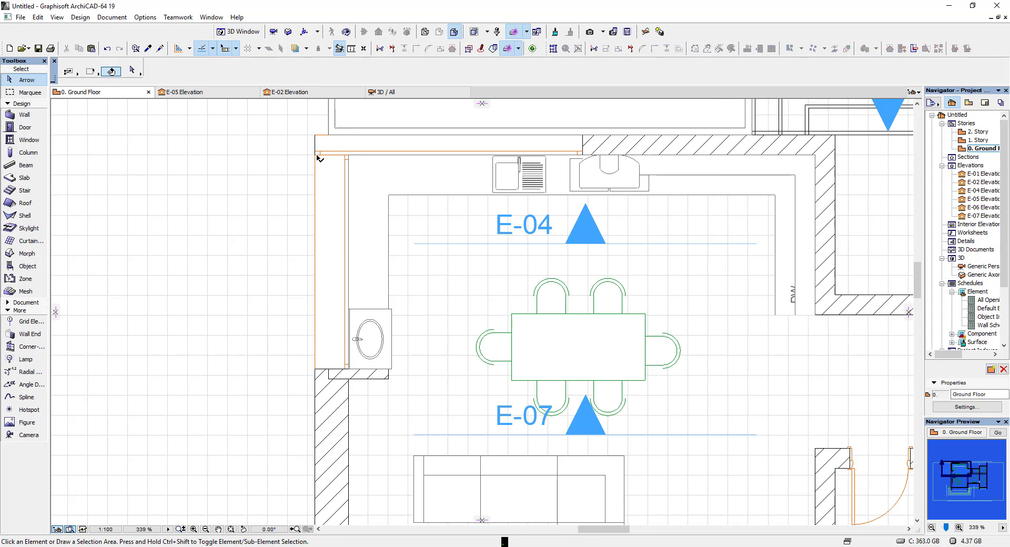
click(320, 158)
scroll(324, 161, down, 2)
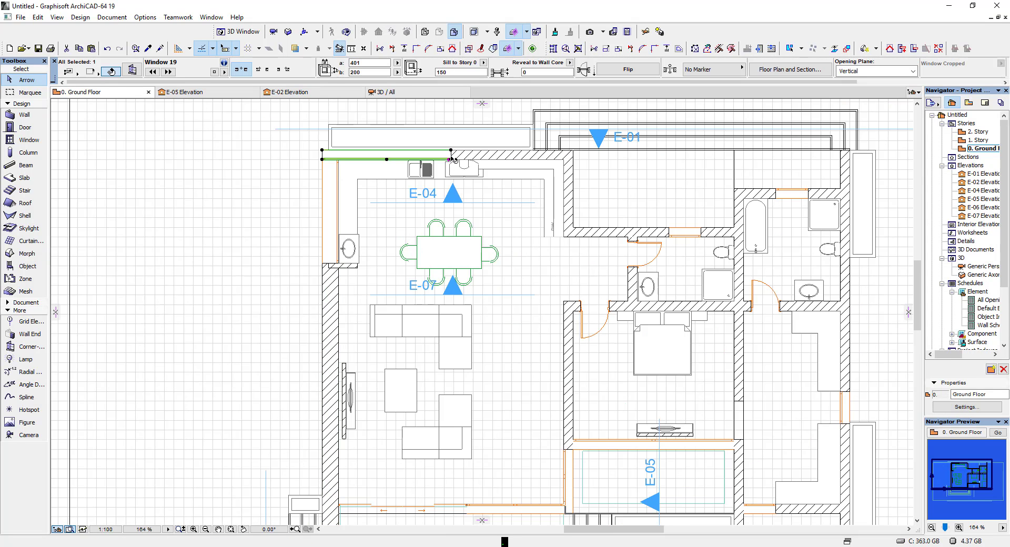
key(Escape)
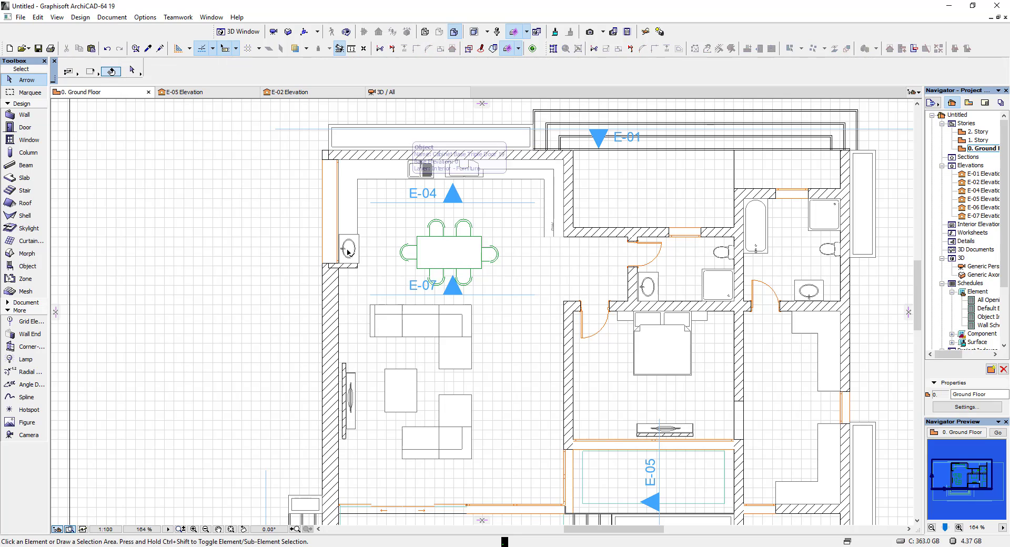
- Shift the kitchen's side-wall window along its wall, away from the corner and past the short partition
click(324, 265)
drag(324, 264, 319, 340)
key(Escape)
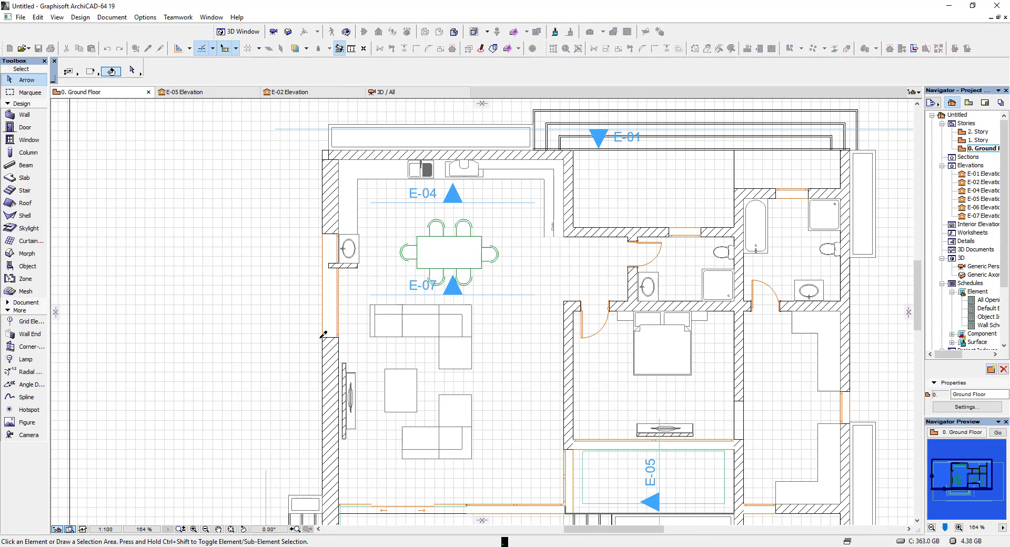
alt+click(323, 336)
key(Escape)
click(338, 160)
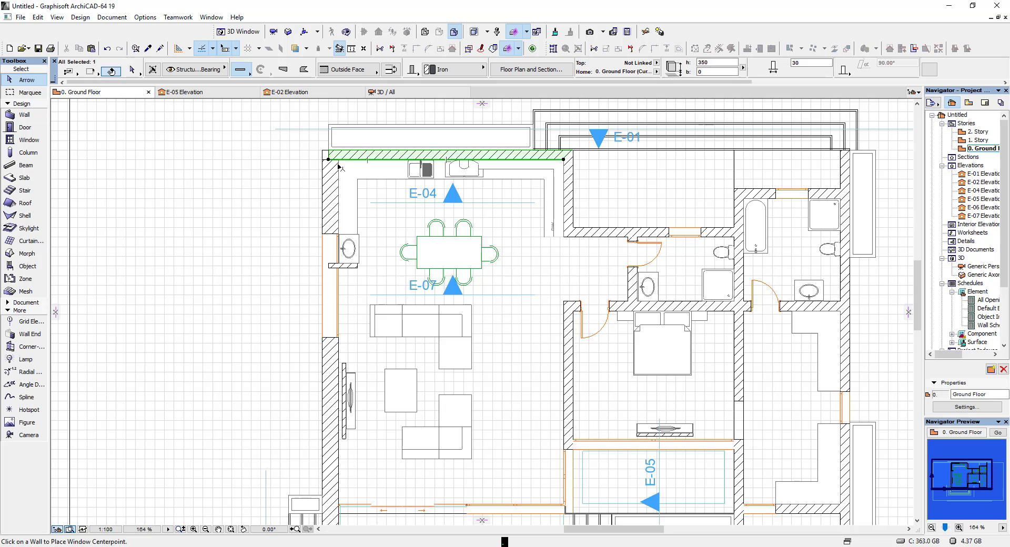
shift+click(337, 169)
key(Escape)
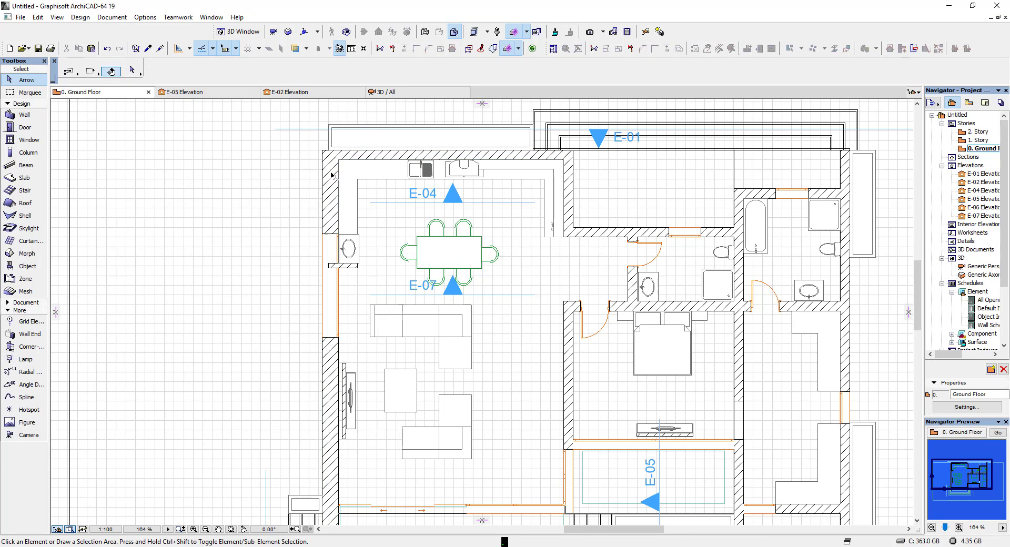
key(alt+space)
key(Escape)
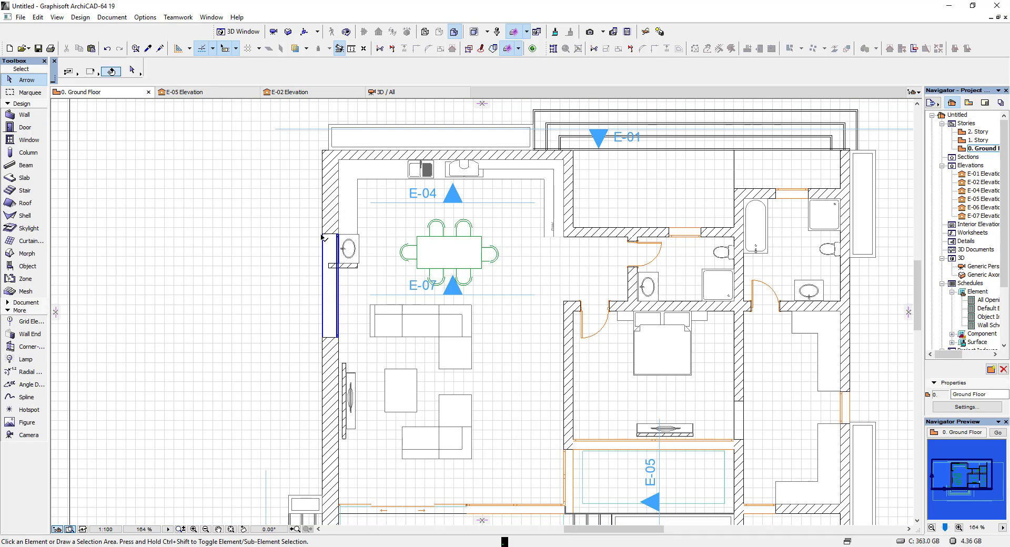
- Try to place a 321 by 200 corner window at the kitchen's outer corner using the side-wall window's settings
alt+click(323, 234)
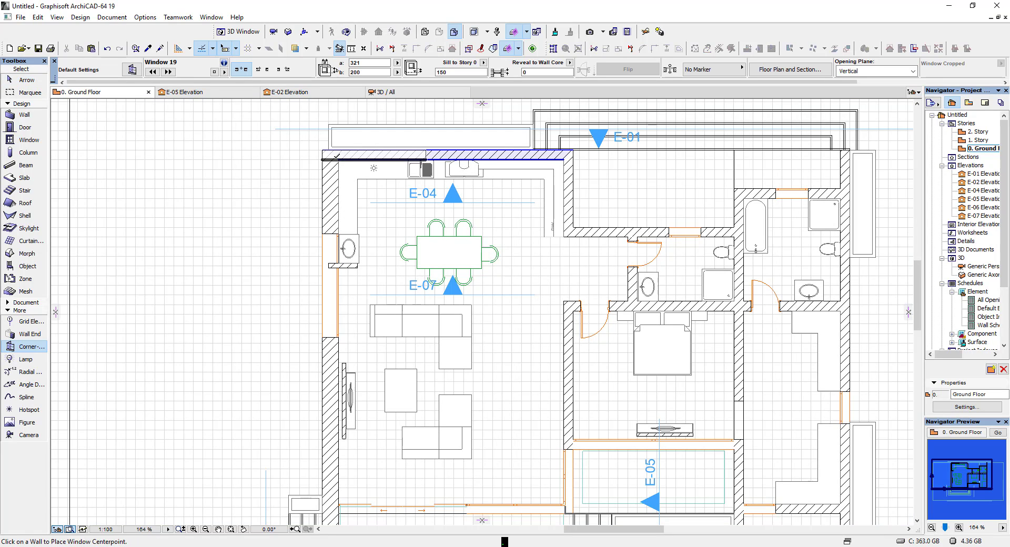
click(337, 156)
click(353, 187)
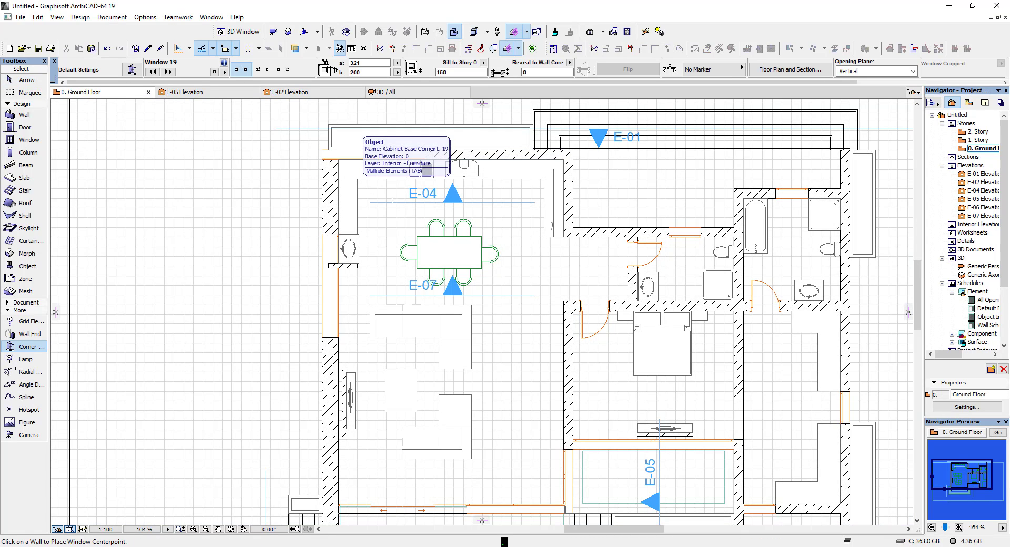
shift+click(428, 150)
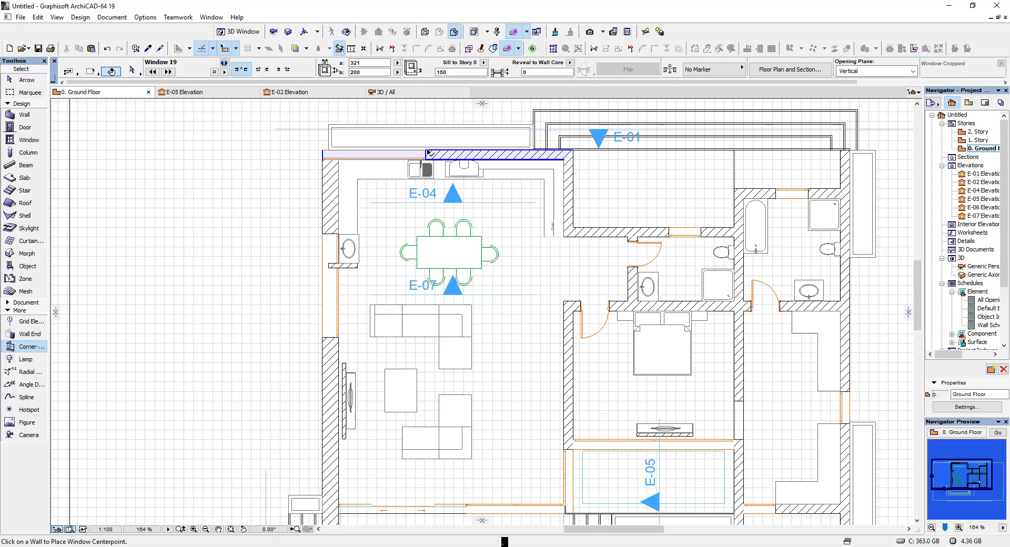
key(Escape)
- Place a Double Sash Window 19 corner window, 170 by 345, at the kitchen's outer corner and delete the old side-wall window
scroll(518, 216, down, 4)
scroll(542, 356, up, 5)
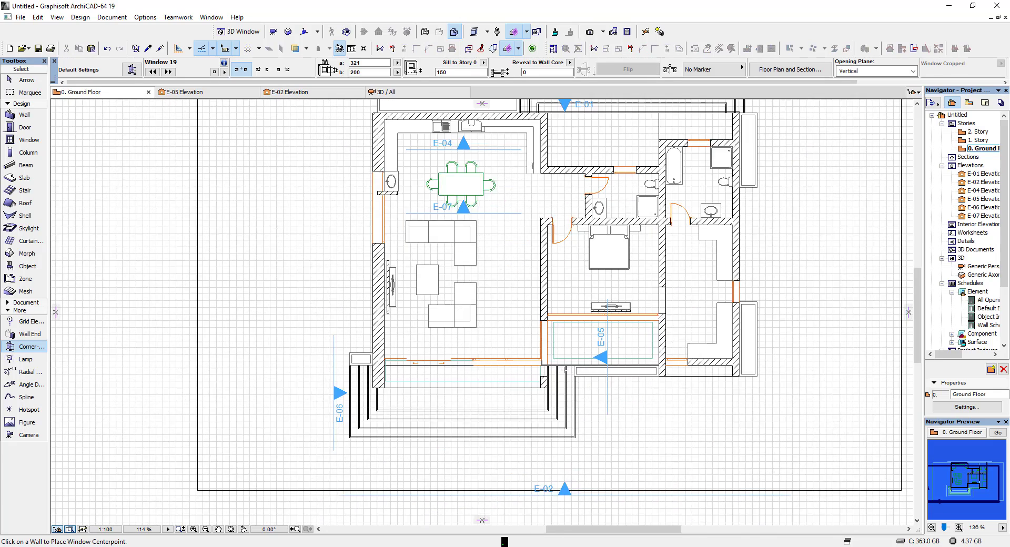
alt+click(532, 352)
scroll(552, 348, down, 5)
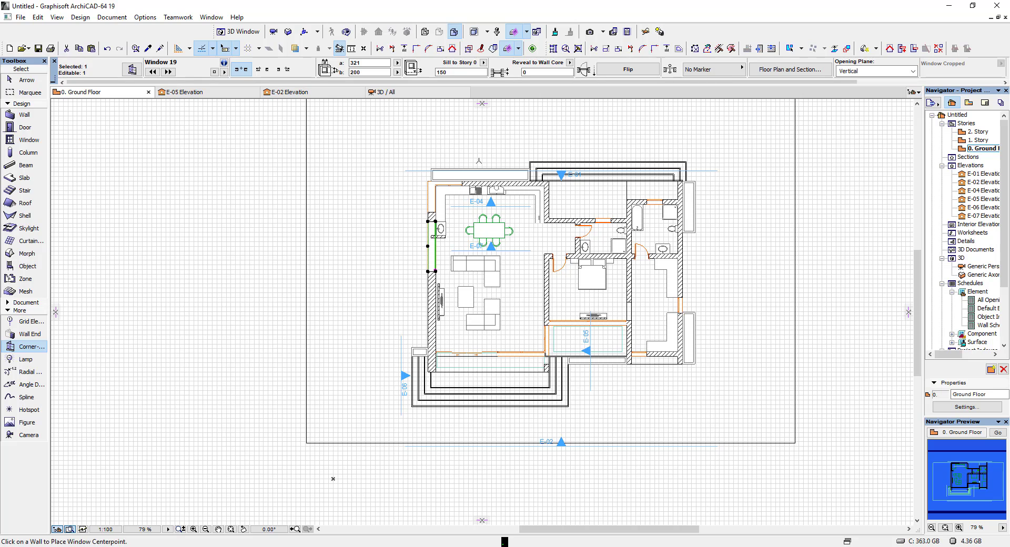
key(Escape)
- Stretch the corner window's leg behind the sink to the wall cabinet's edge, making it 346 wide
scroll(479, 161, up, 4)
shift+click(453, 207)
click(452, 207)
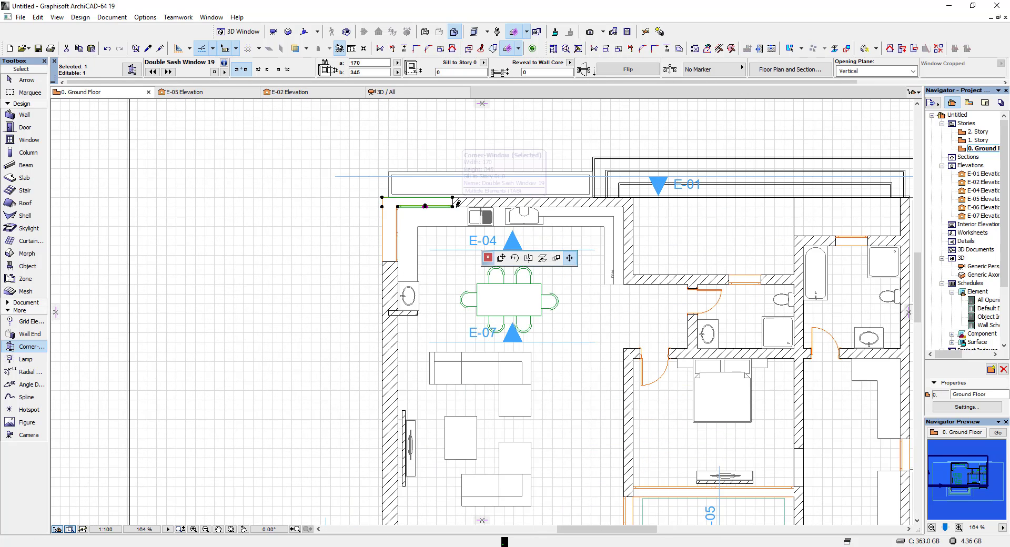
scroll(473, 207, up, 3)
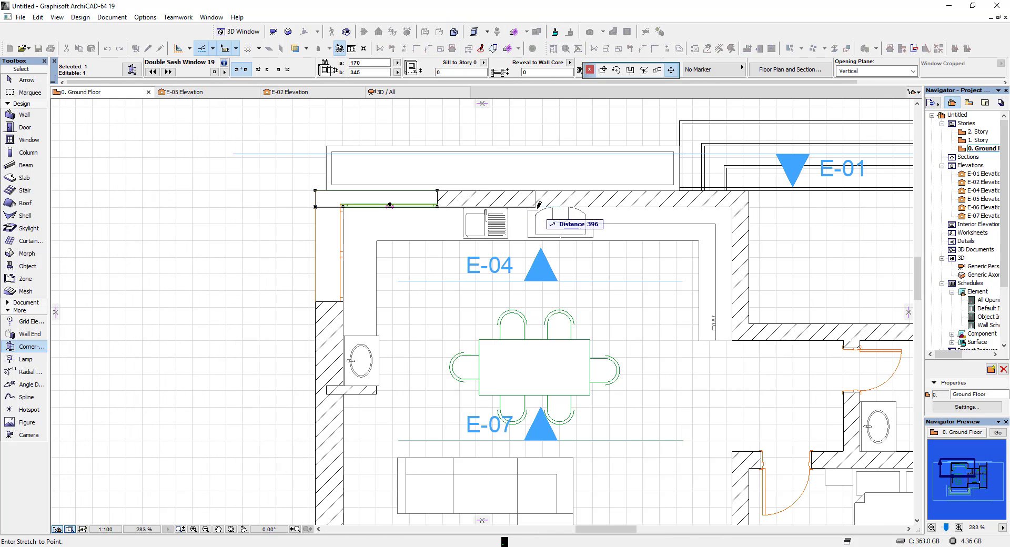
click(536, 201)
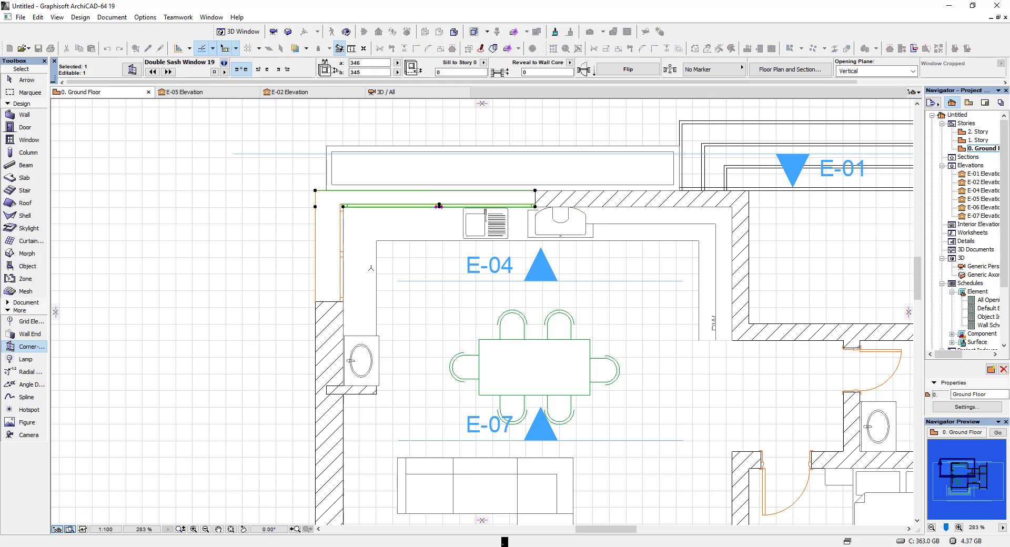
- Stretch the corner window's side-wall leg to the face of the short partition beside the washbasin
shift+click(342, 301)
click(342, 301)
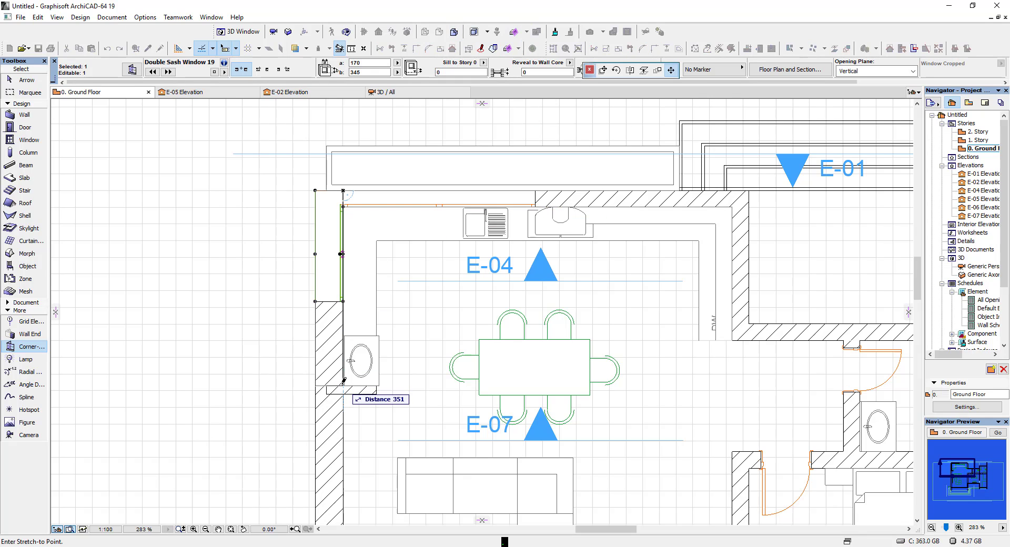
click(339, 387)
key(Escape)
- Extend the short partition beside the washbasin to the side wall's outer face
click(327, 394)
click(327, 394)
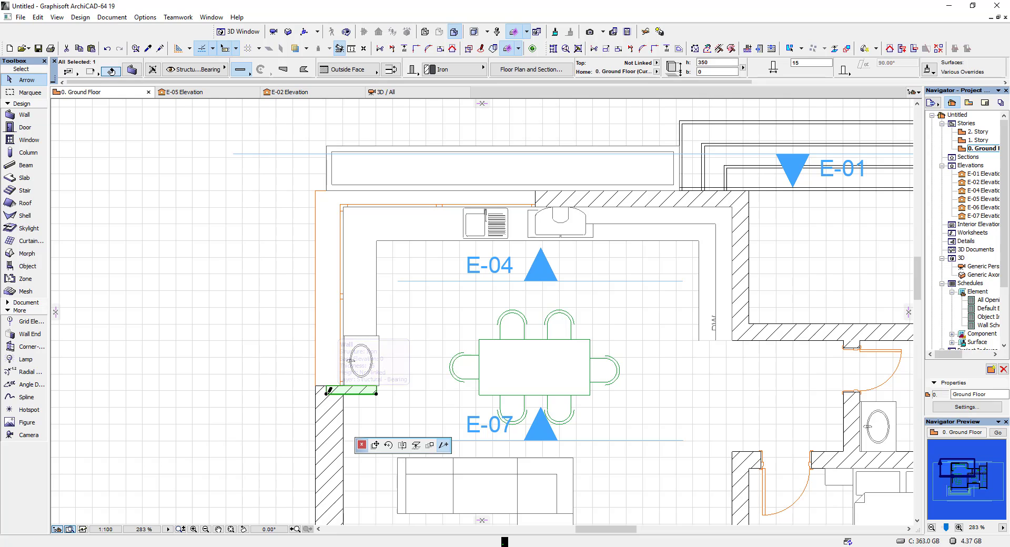
click(316, 394)
- Set both corner window legs to a height of 200, raise their sill above the worktop, and view the kitchen in 3D
click(337, 377)
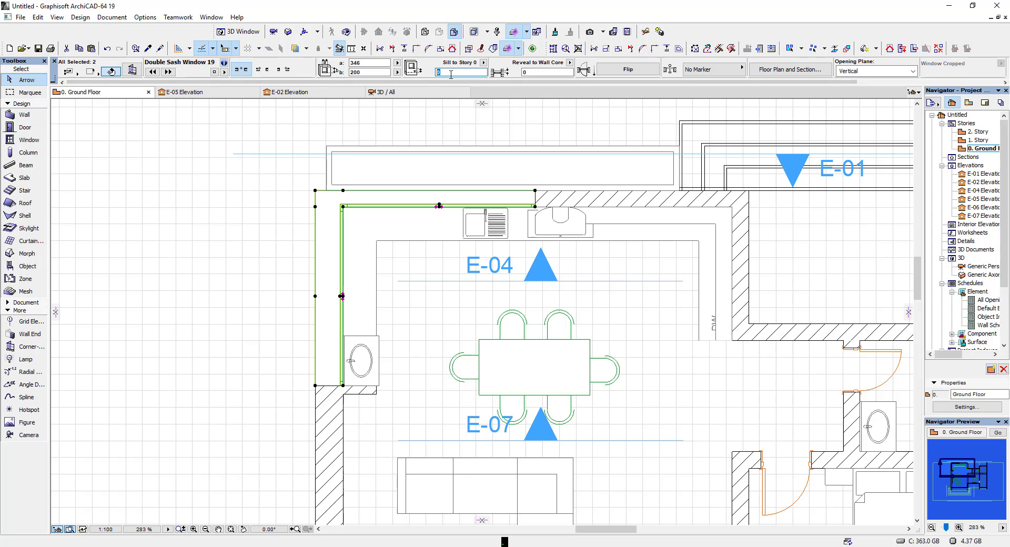
click(270, 189)
click(412, 93)
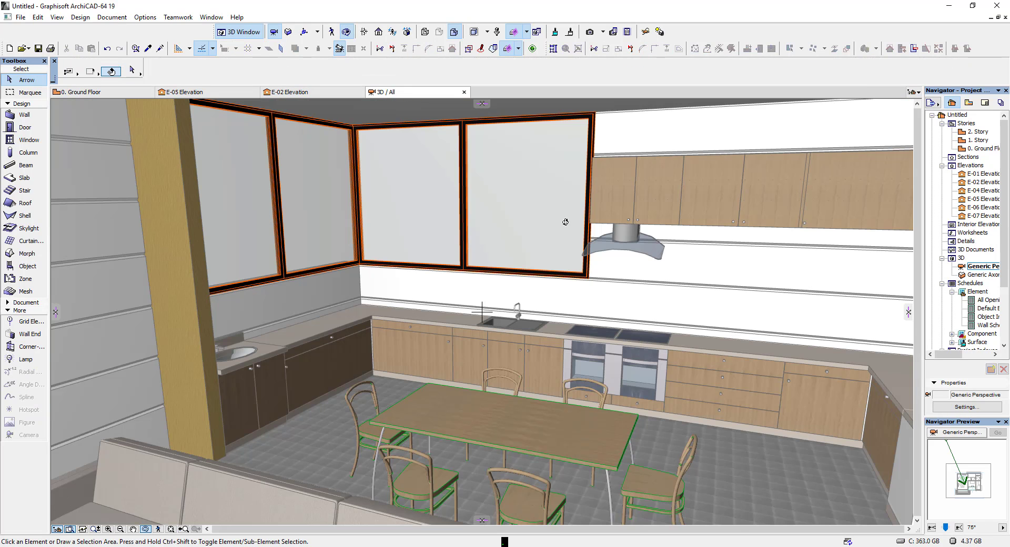
shift+middle_drag(619, 309, 451, 343)
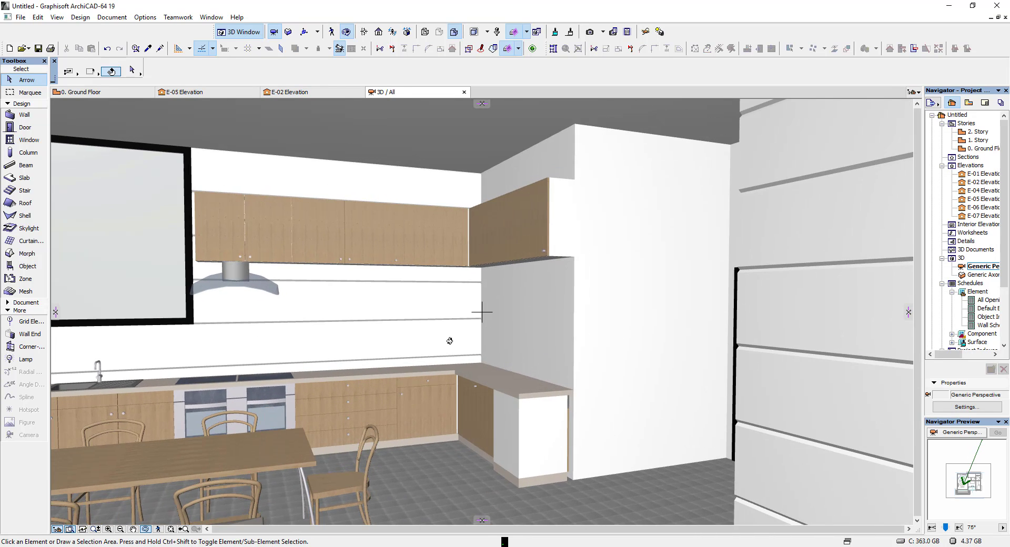
right_click(451, 341)
key(Escape)
key(Escape)
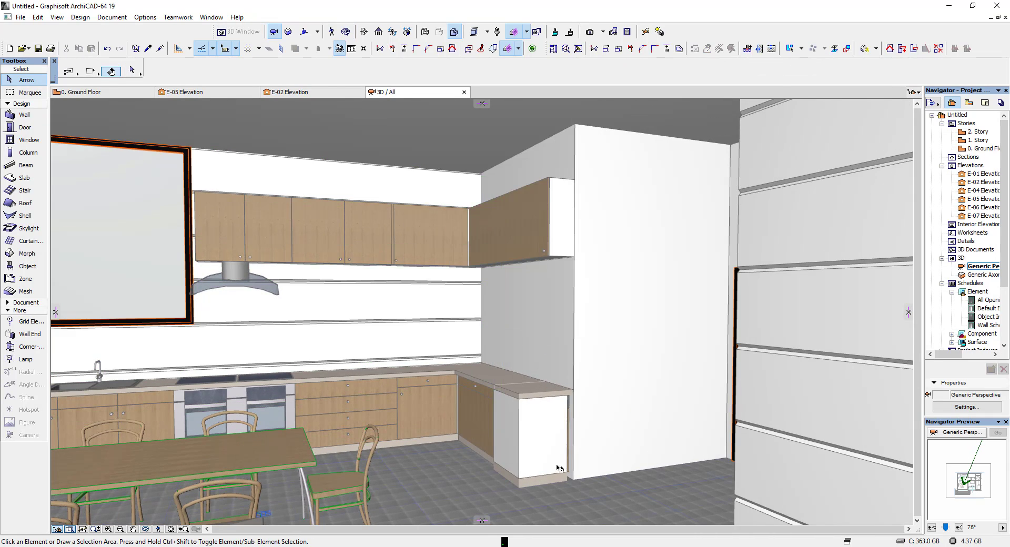
- Examine the kitchen corner from inside and the house's glazed front and entrance steps from outside in 3D
middle_drag(507, 395, 567, 386)
scroll(288, 227, down, 3)
scroll(286, 235, up, 3)
scroll(365, 348, down, 6)
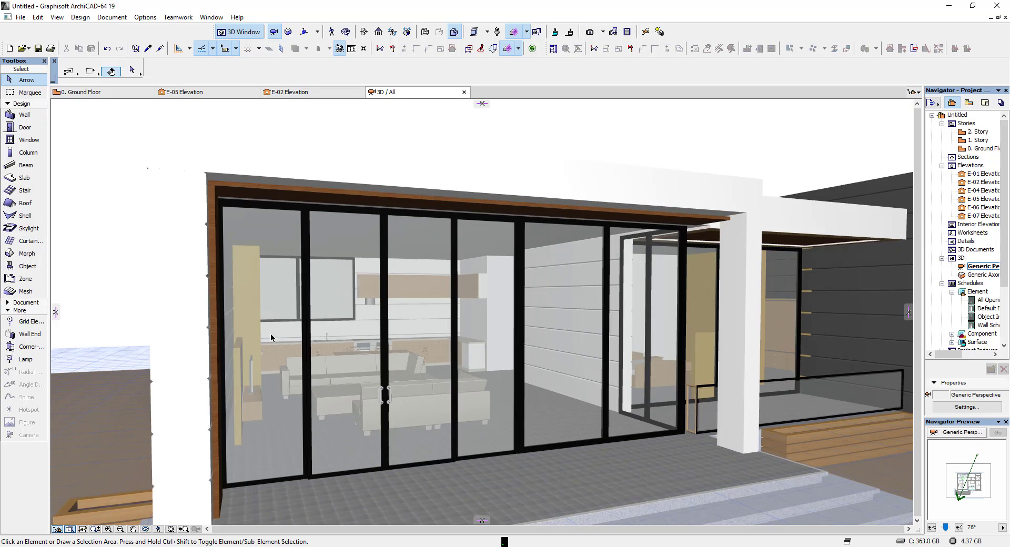
scroll(126, 345, down, 3)
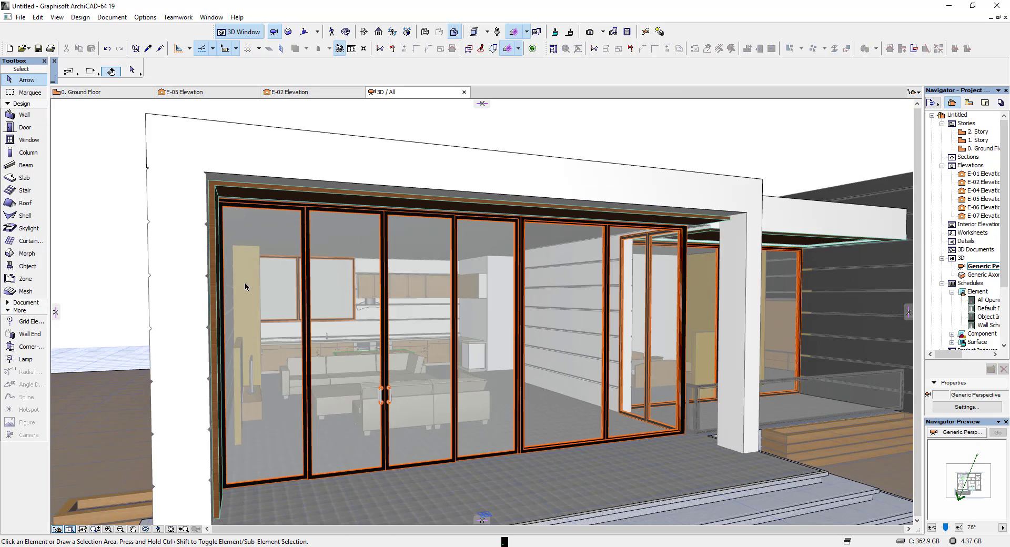
scroll(245, 287, down, 5)
shift+middle_drag(350, 163, 536, 325)
scroll(540, 297, down, 3)
scroll(636, 282, up, 3)
scroll(536, 325, down, 5)
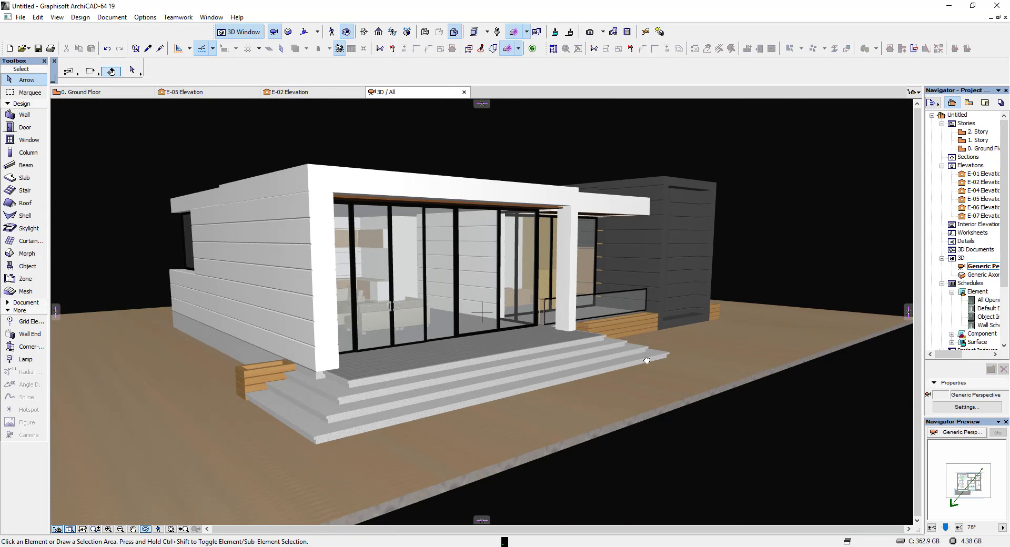
scroll(647, 361, up, 5)
- Select the entrance step slabs on the ground floor plan, without the house slab, and set all their surfaces to Paint - Titanium White
click(124, 93)
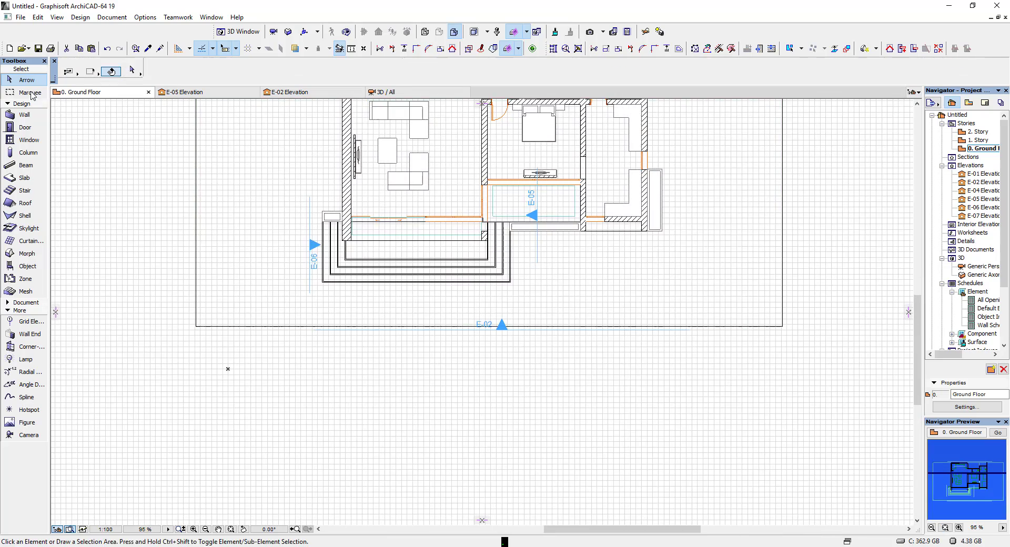
key(m)
scroll(384, 293, up, 3)
click(383, 304)
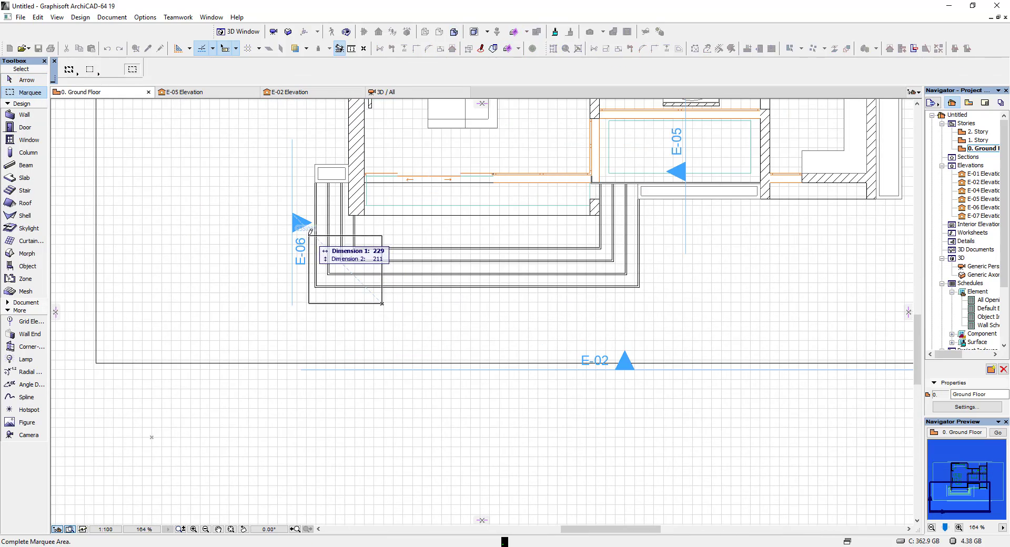
click(309, 235)
click(24, 178)
key(ctrl+a)
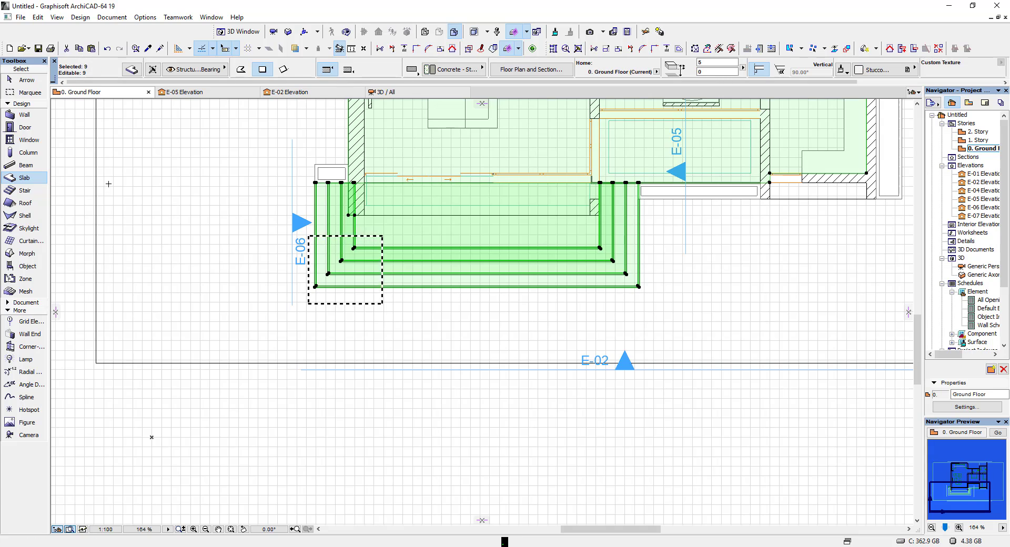
shift+click(389, 155)
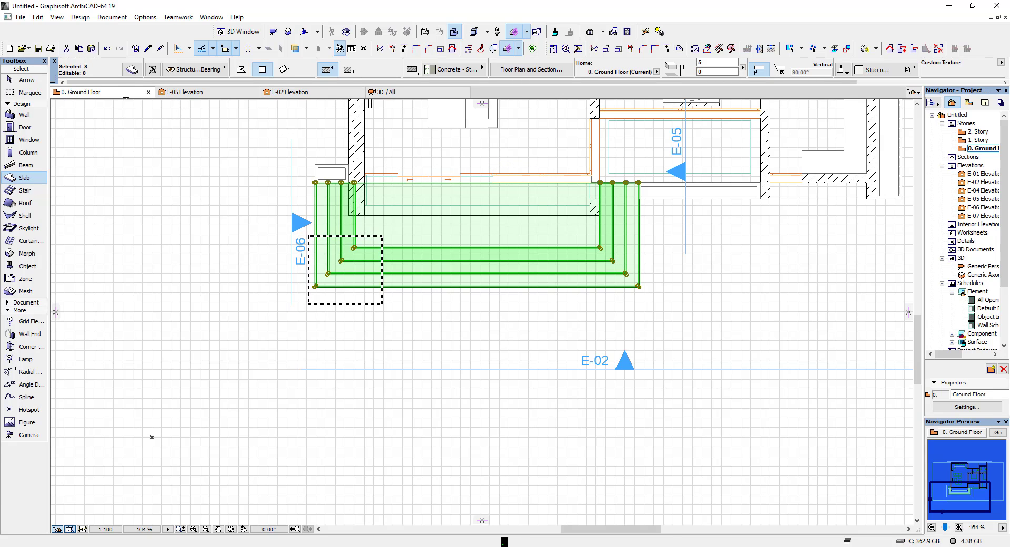
click(132, 69)
click(458, 292)
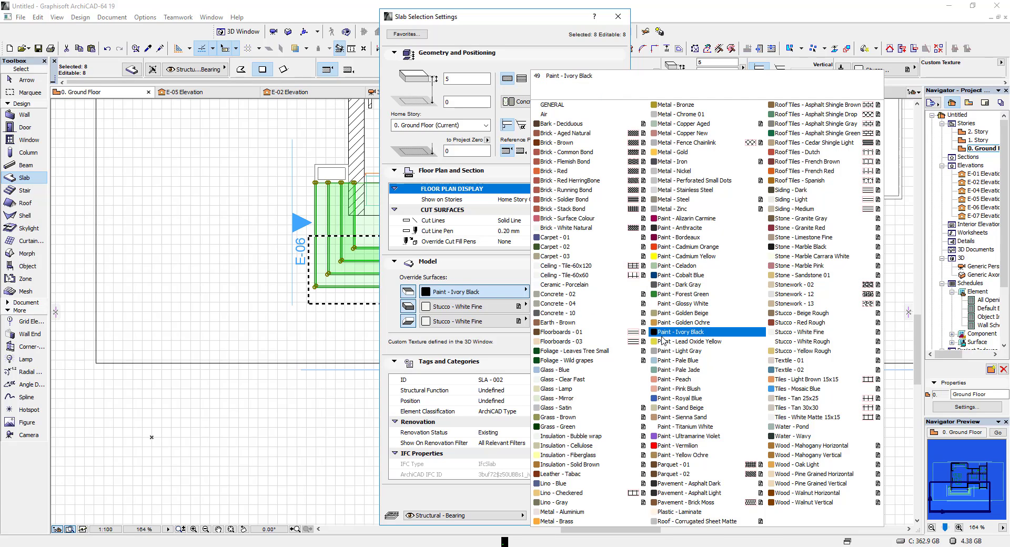
click(684, 426)
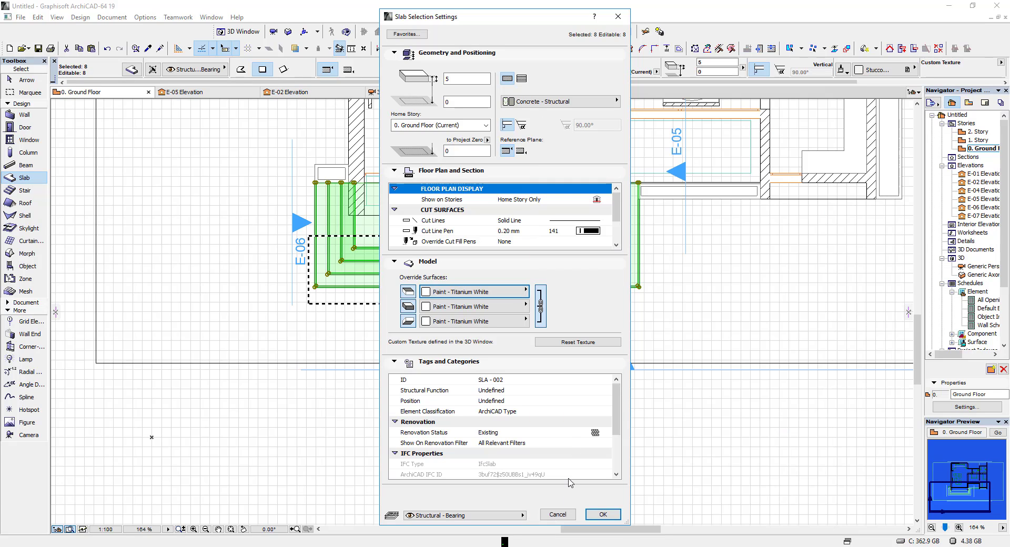
click(603, 515)
- Inspect the white entrance steps and the exposed edge of the terrace slab in 3D
click(384, 91)
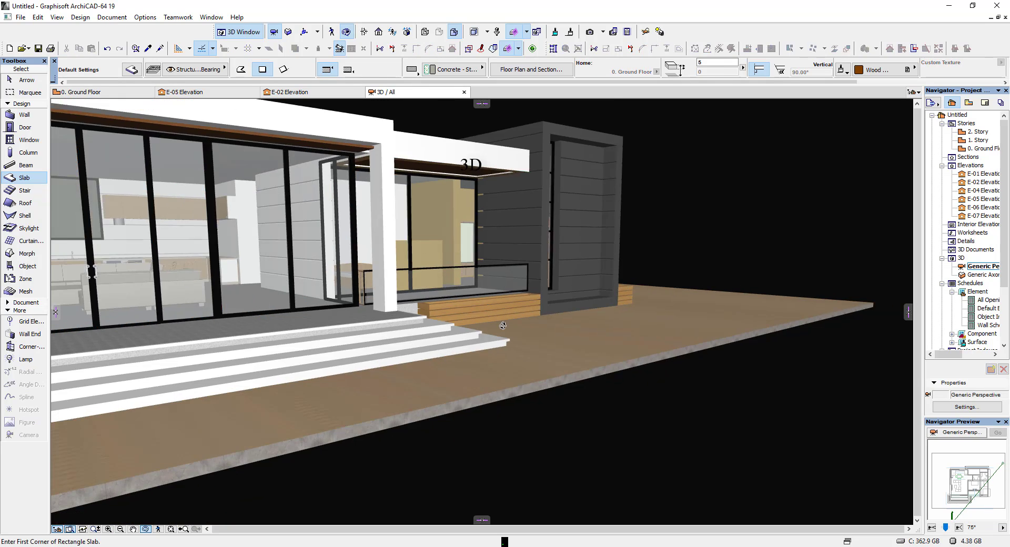
drag(503, 326, 335, 364)
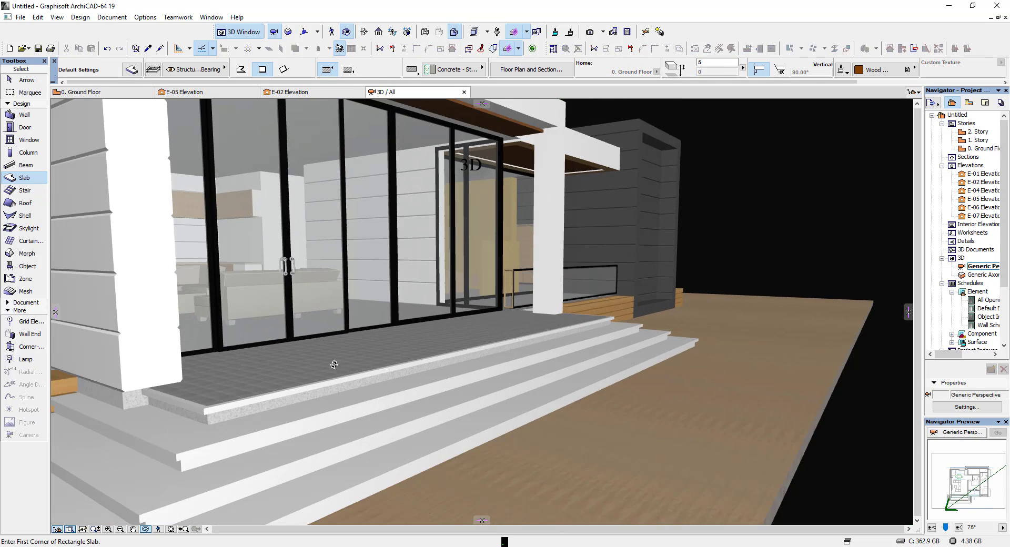
shift+click(192, 417)
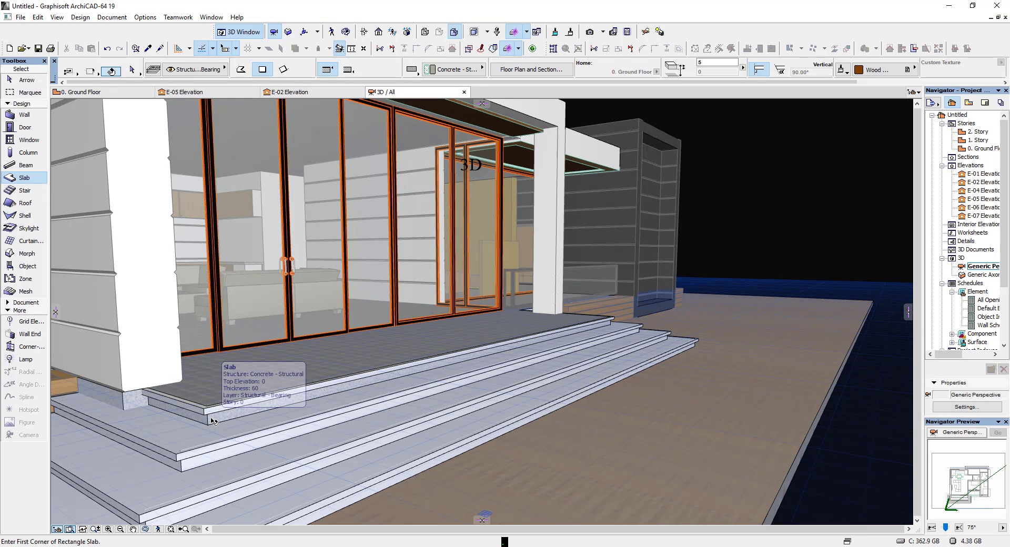
right_click(211, 419)
click(282, 394)
shift+middle_drag(467, 337, 401, 354)
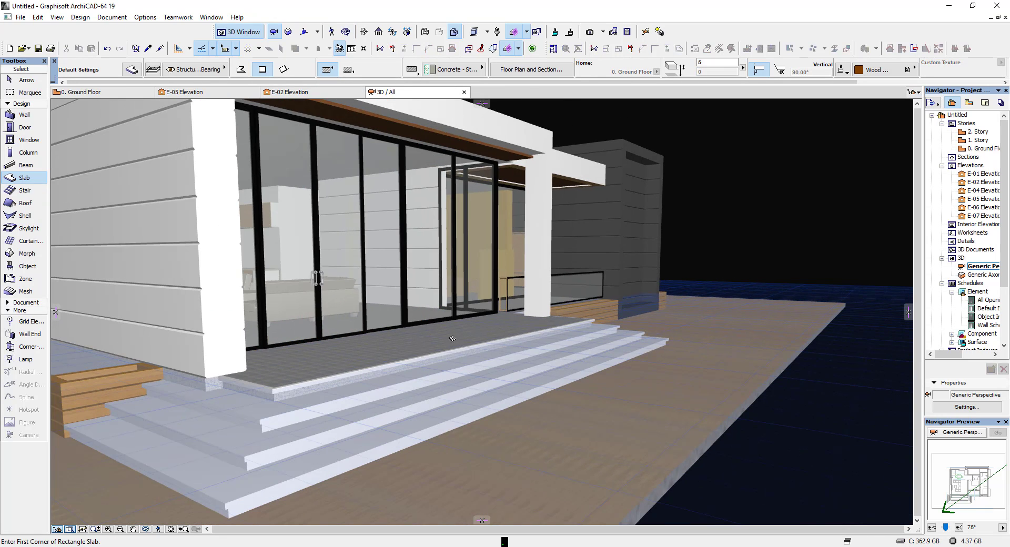
- Select the two large house slabs on the ground floor plan and split them along the line of the glazed front
click(117, 91)
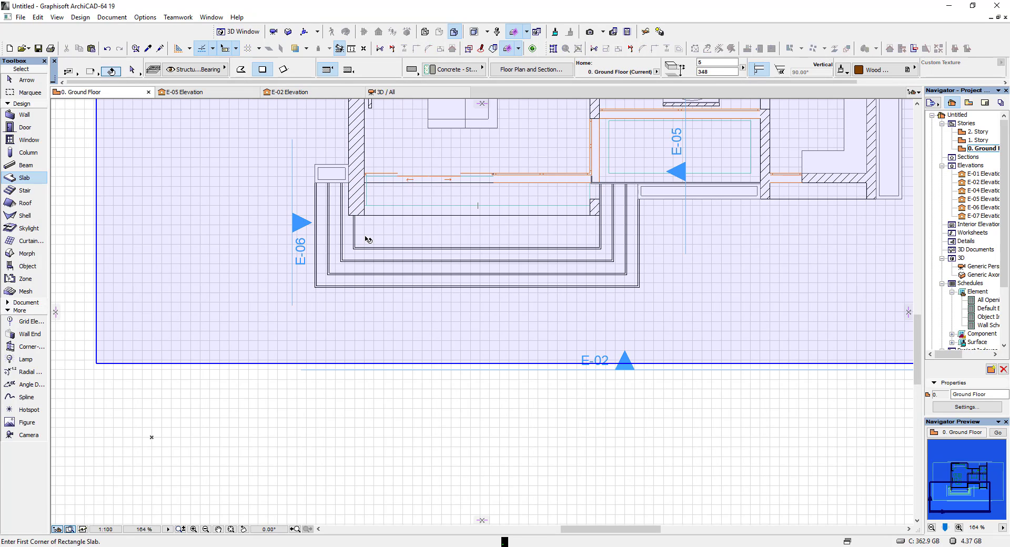
key(ctrl+a)
key(Escape)
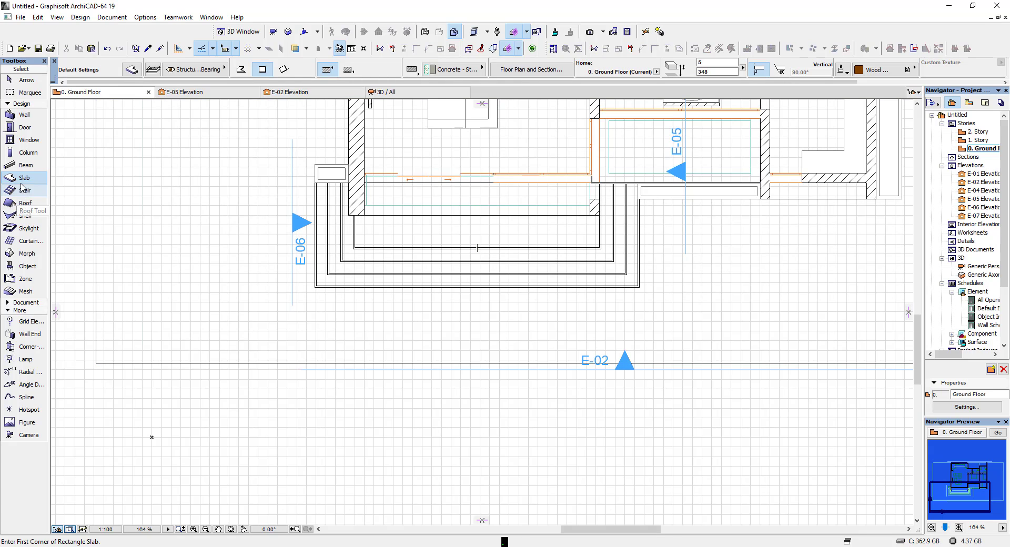
click(19, 94)
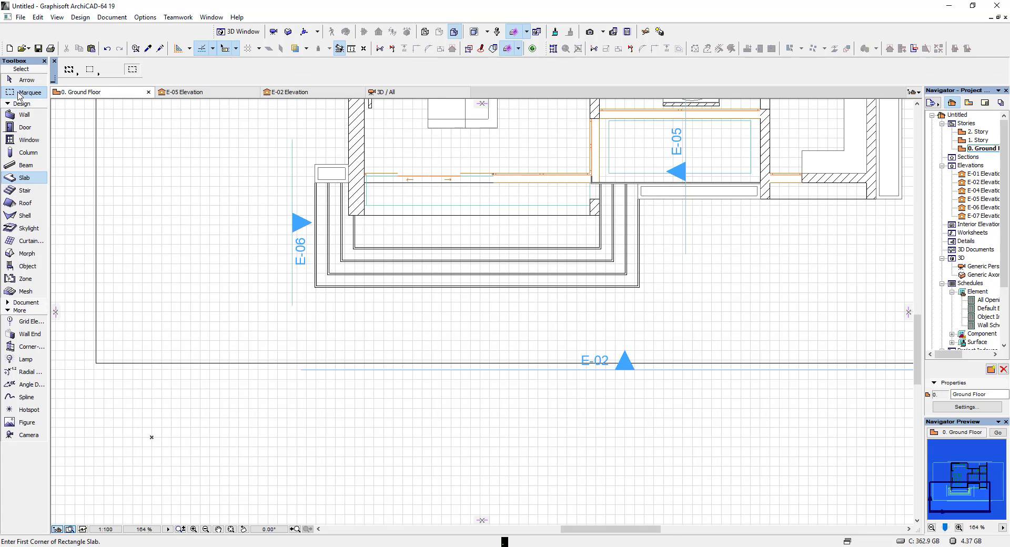
click(267, 214)
click(413, 327)
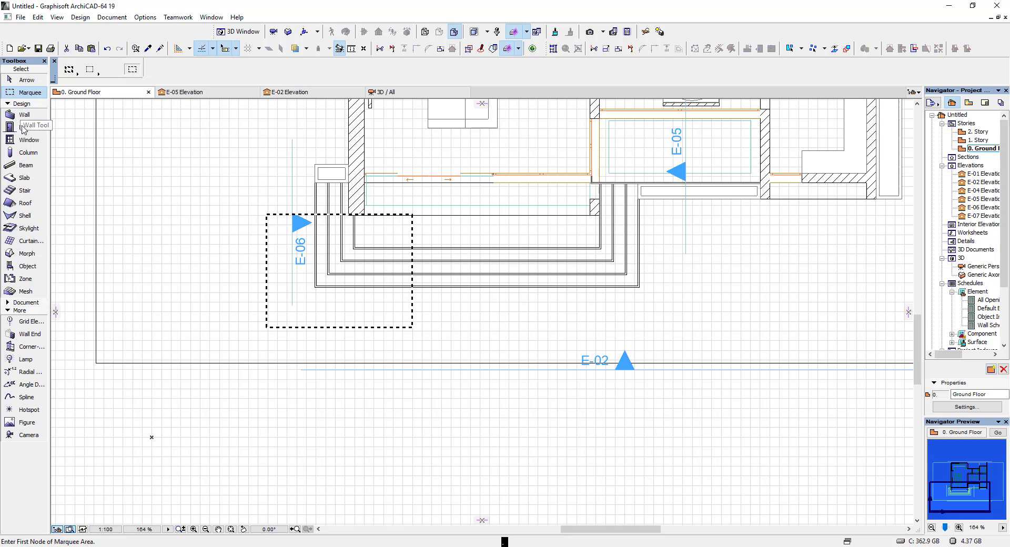
click(24, 178)
key(ctrl+a)
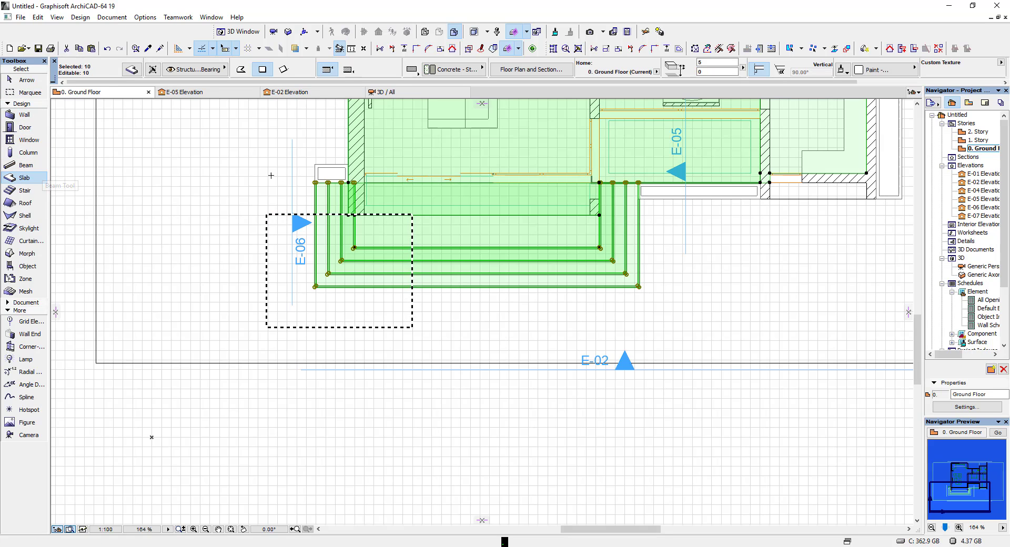
click(420, 221)
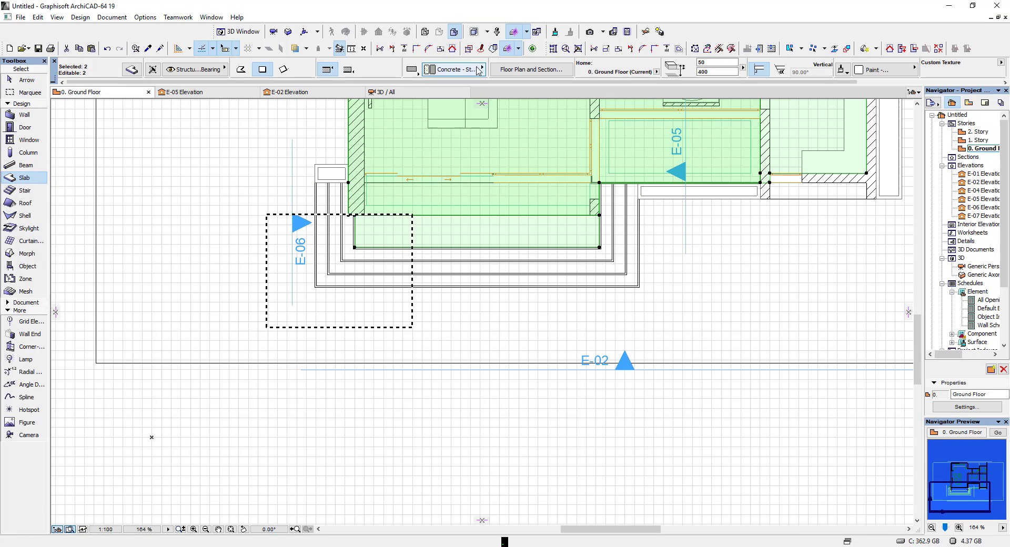
click(398, 50)
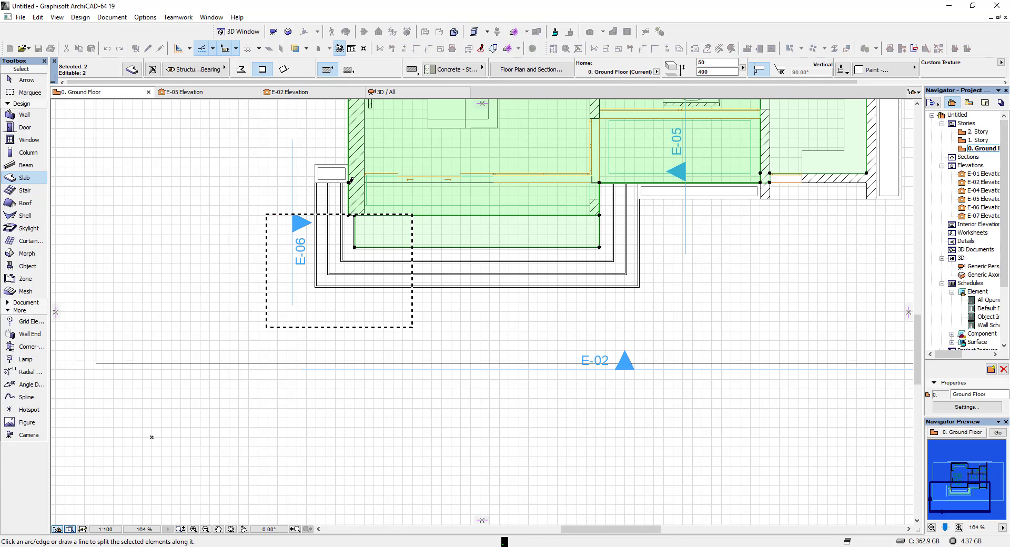
click(350, 181)
click(698, 226)
click(696, 265)
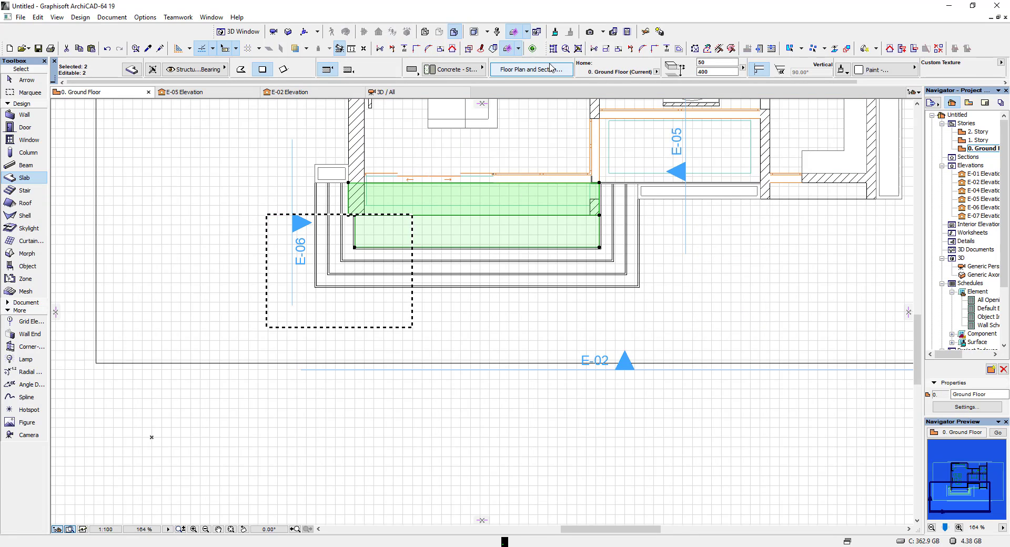
- Set the edge surface of the separated terrace slab to Paint - Titanium White from the 3D view
click(403, 95)
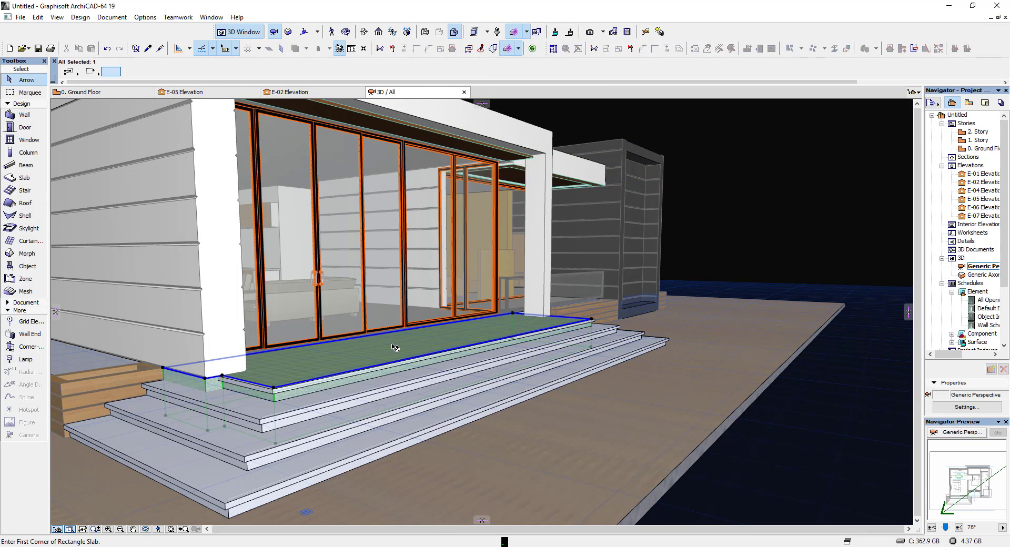
right_click(393, 345)
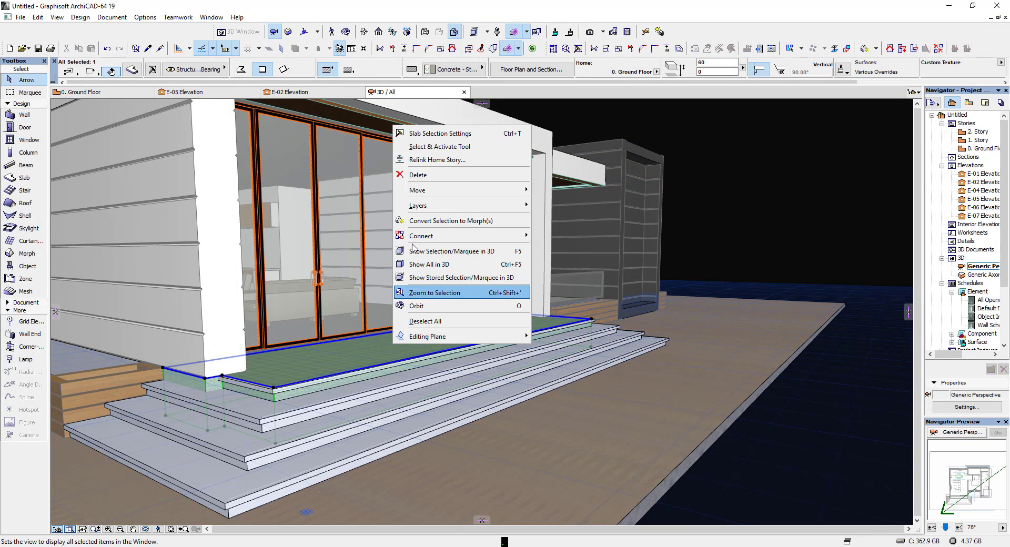
click(427, 135)
click(480, 308)
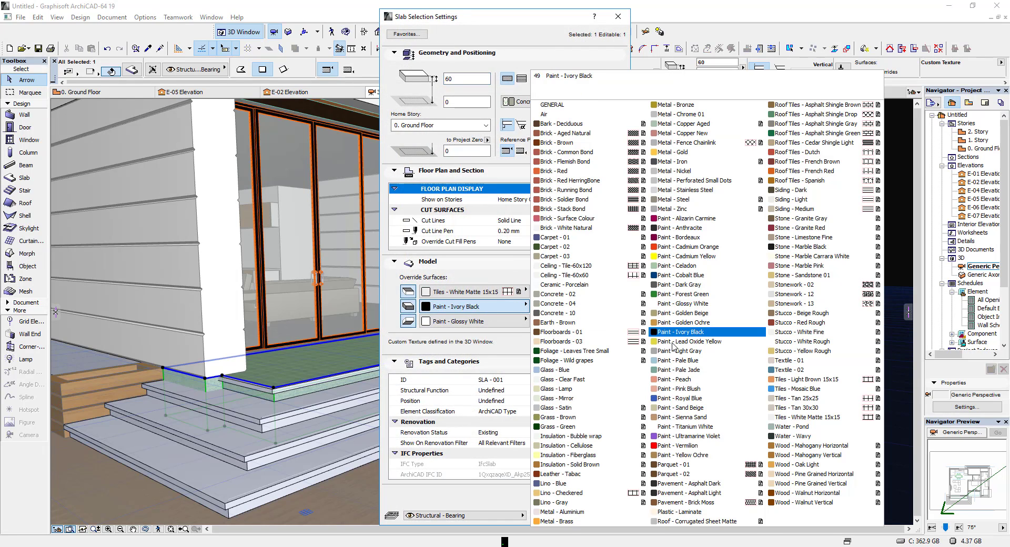
click(677, 428)
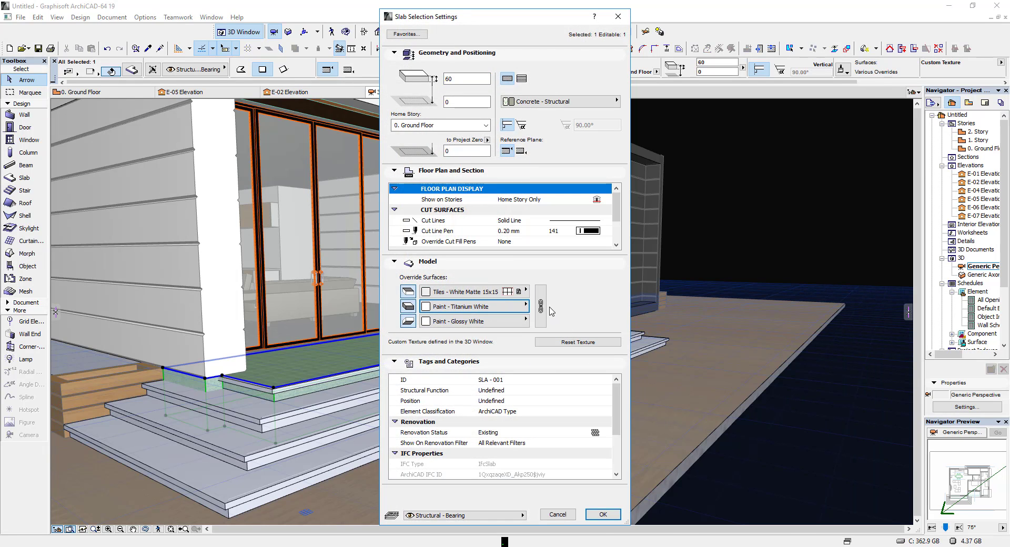
click(603, 514)
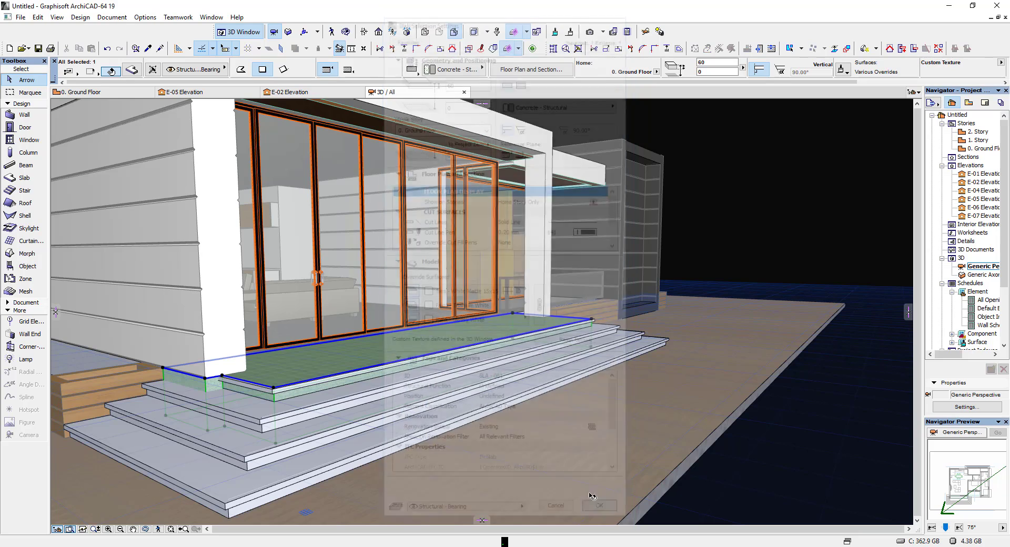
- Set the terrace slab's top surface to Wood - Mahogany Horizontal and view the entrance from the front
click(128, 73)
click(454, 292)
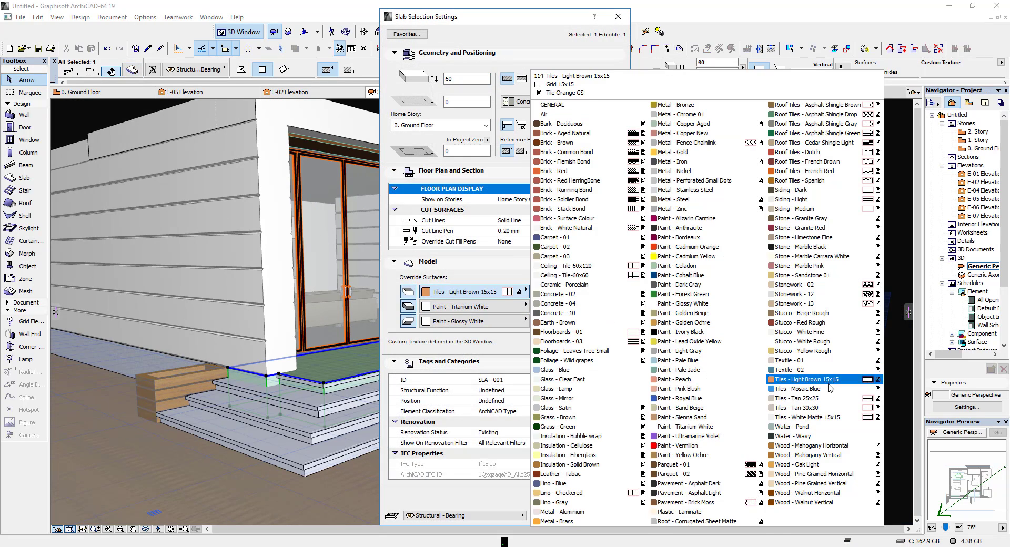
click(806, 443)
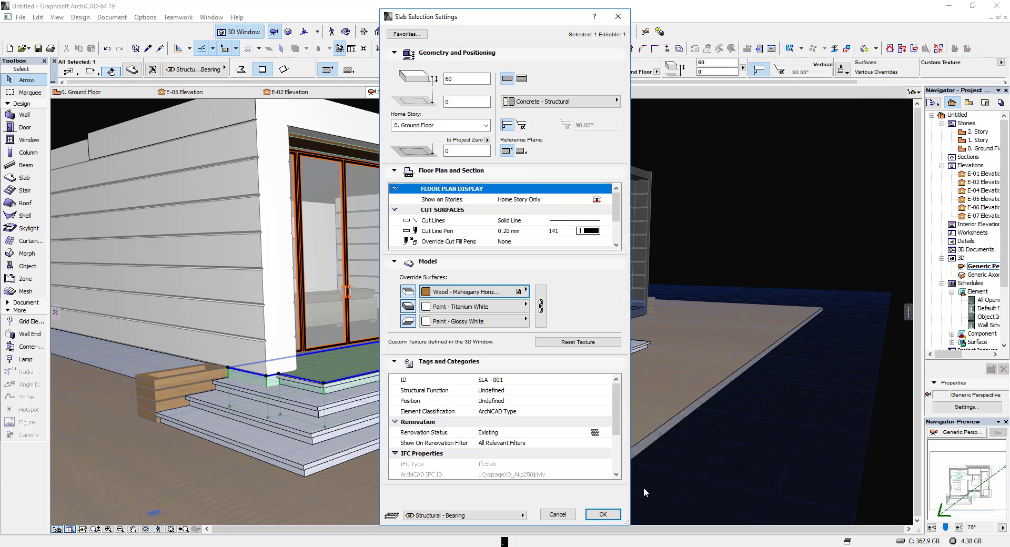
click(615, 515)
scroll(542, 395, up, 5)
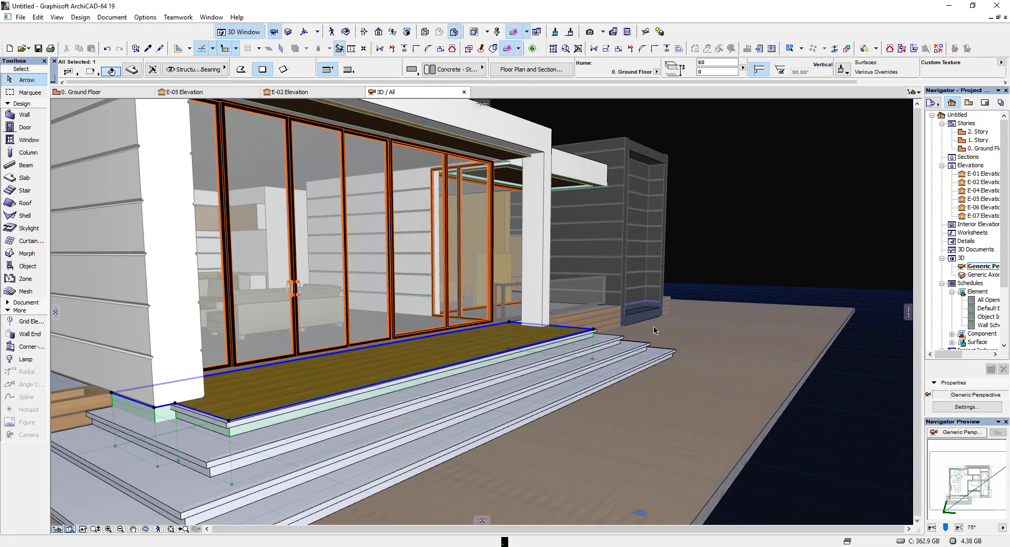
shift+middle_drag(655, 331, 419, 284)
scroll(420, 333, up, 2)
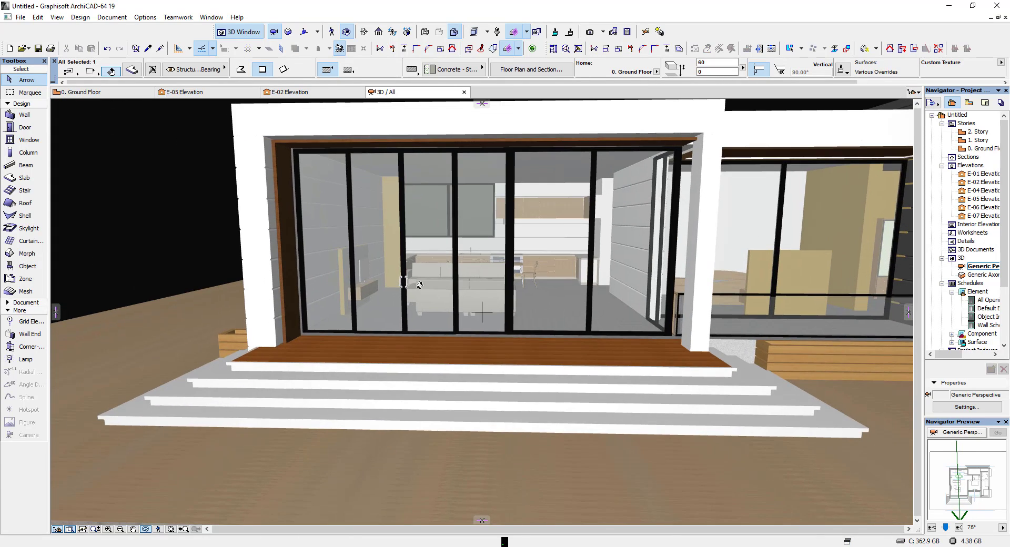
- Select the grouped entrance step slabs and set only their top surface to Wood - Mahogany Horizontal
key(Escape)
click(223, 371)
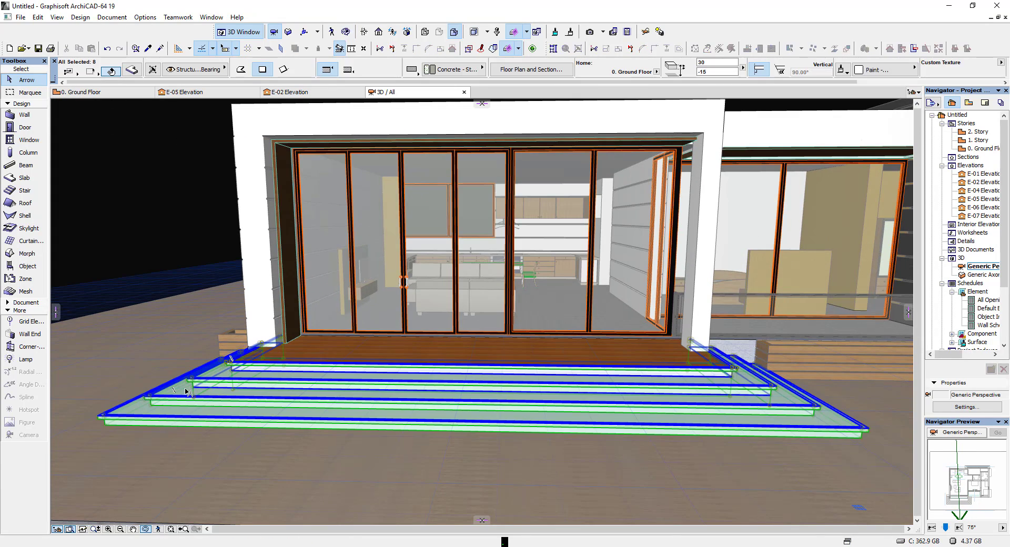
scroll(160, 396, up, 2)
scroll(159, 376, up, 1)
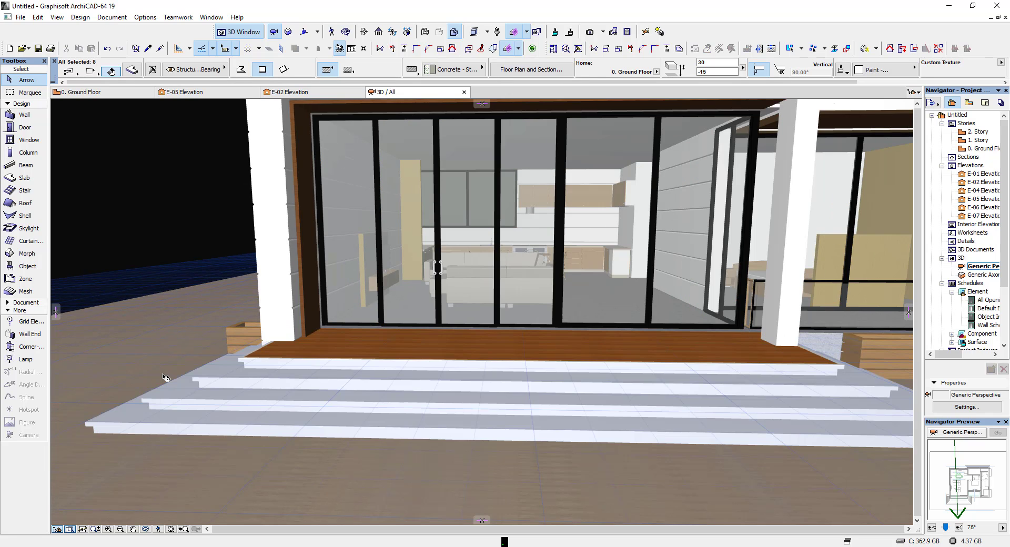
click(131, 71)
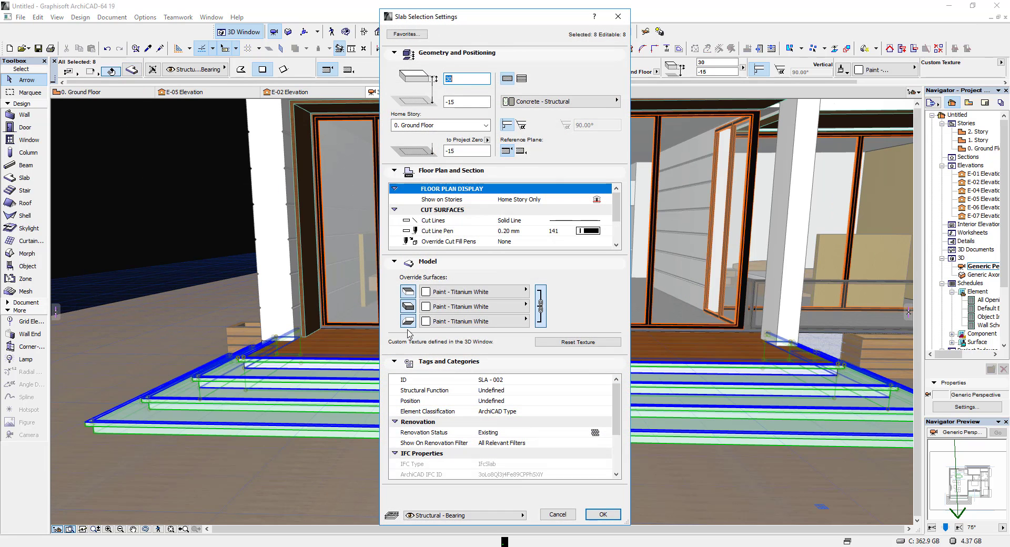
click(474, 292)
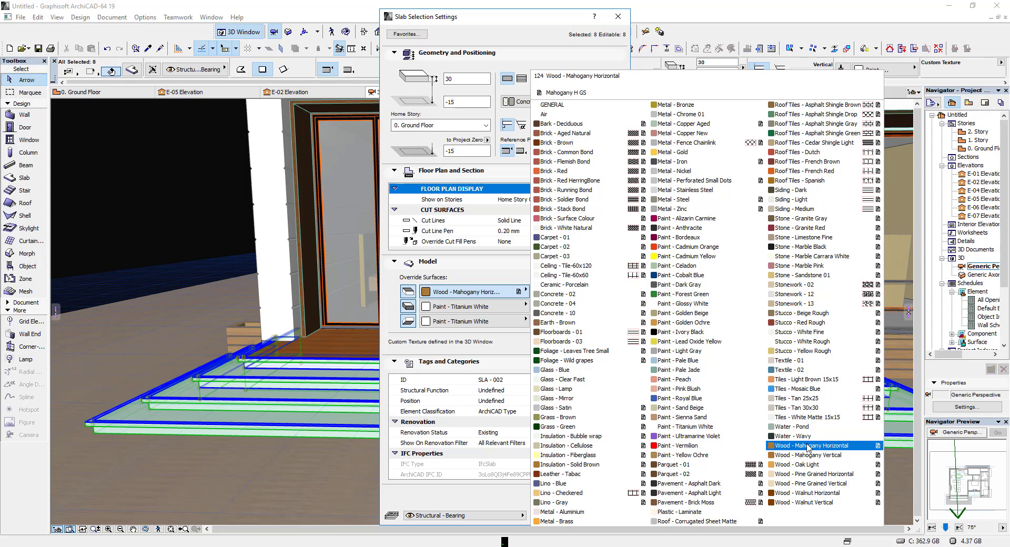
click(809, 447)
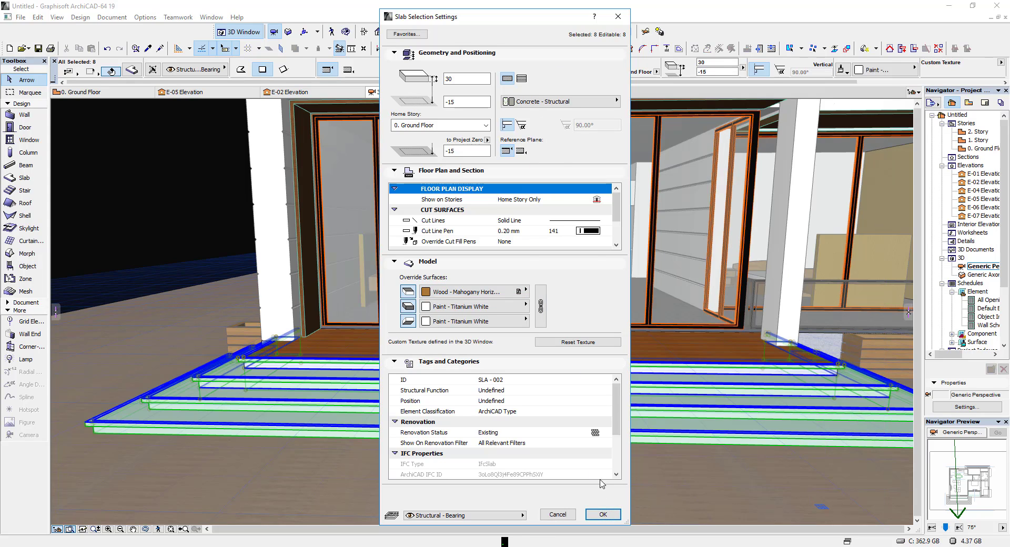
click(604, 515)
scroll(603, 366, down, 5)
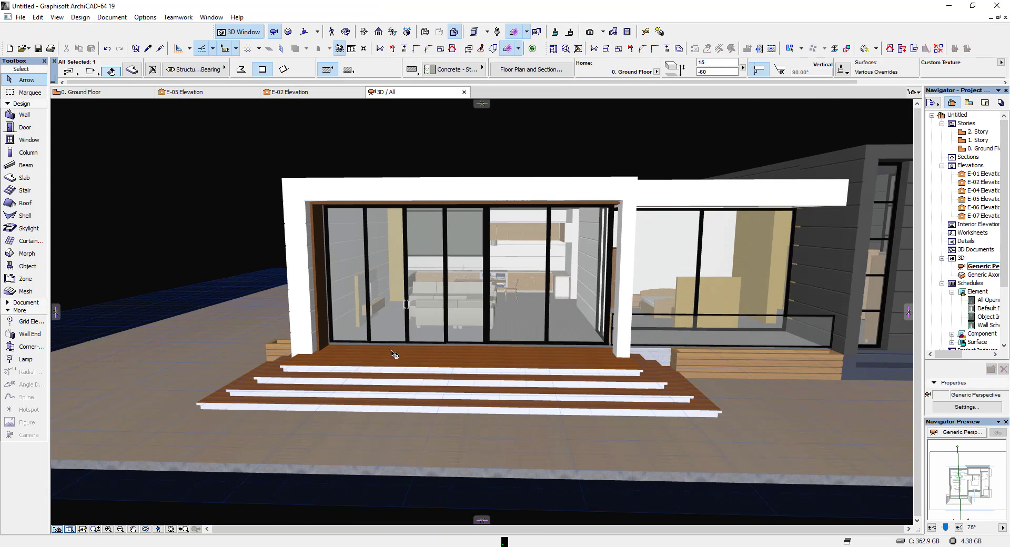
- Set the top surface of the main house floor slab behind the glazed front to Wood - Mahogany Vertical, leaving nothing selected
scroll(637, 358, down, 3)
shift+middle_drag(637, 358, 615, 344)
scroll(614, 344, up, 5)
scroll(490, 381, up, 6)
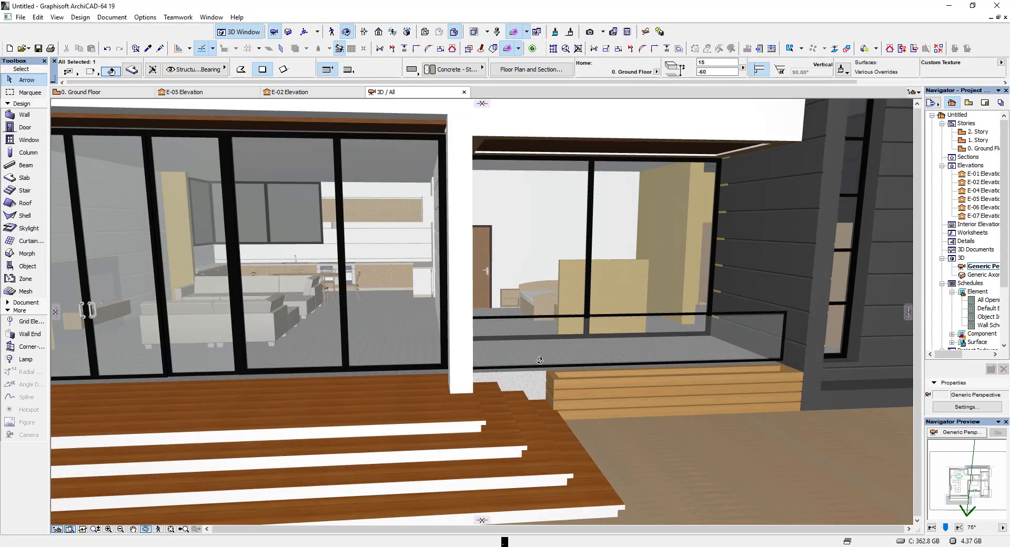
click(490, 381)
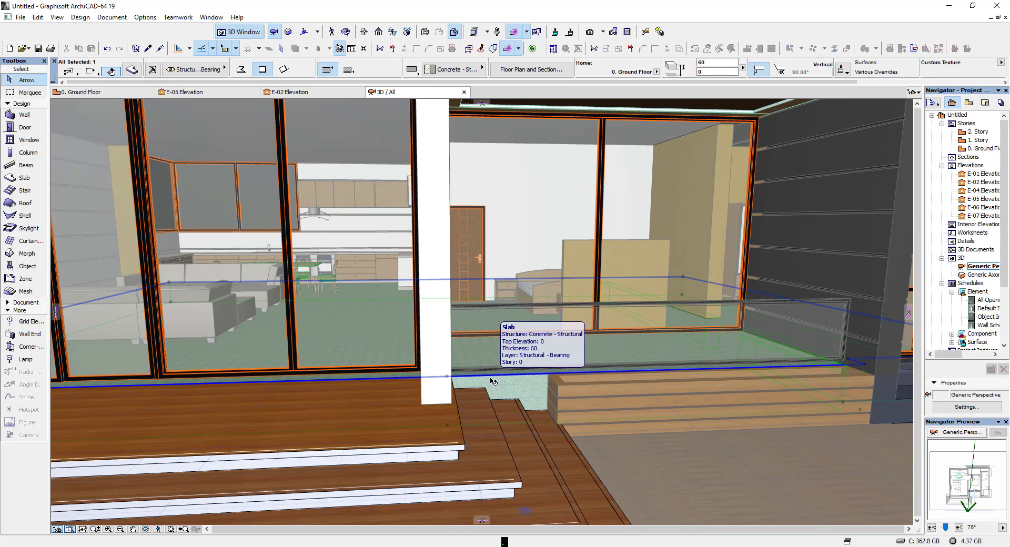
right_click(490, 380)
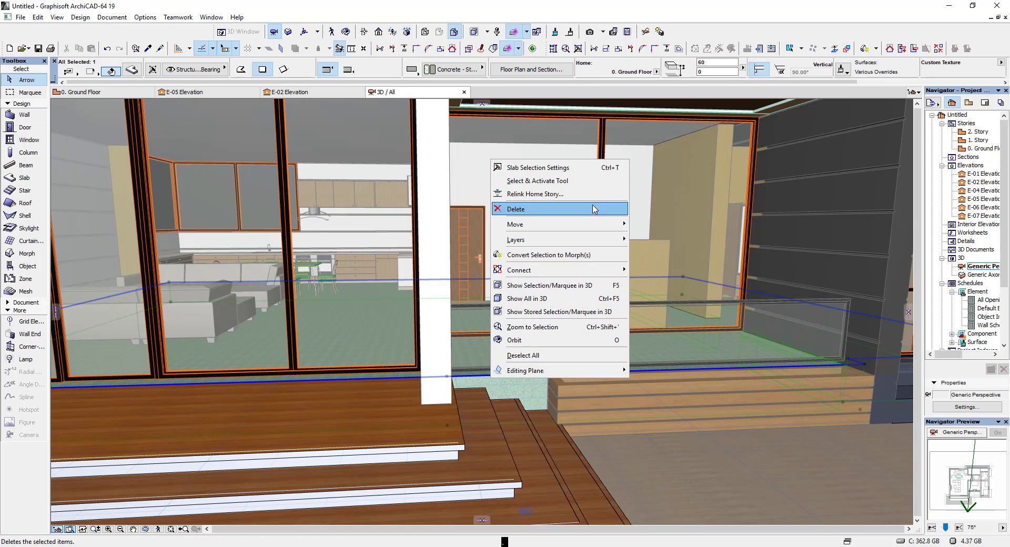
click(582, 176)
click(502, 294)
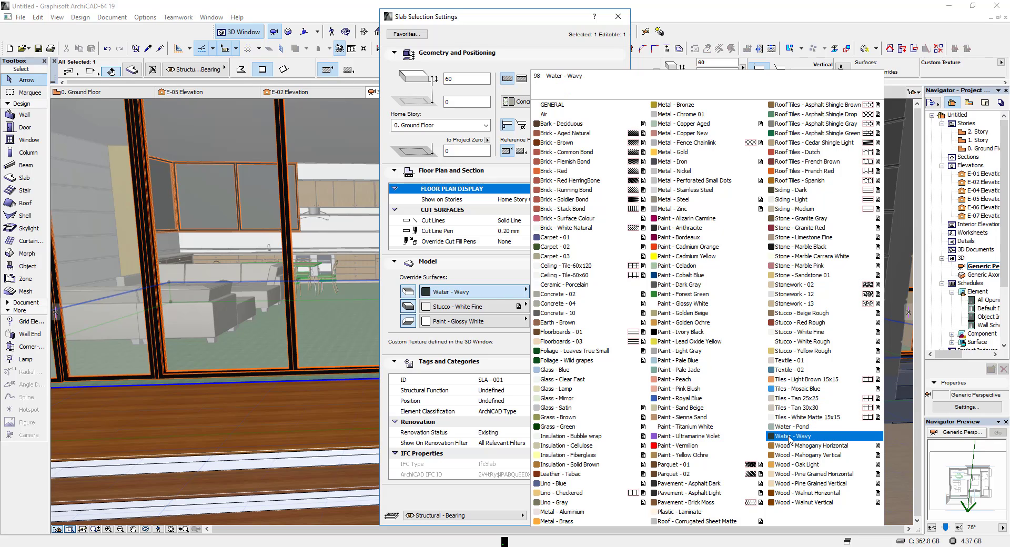
click(794, 460)
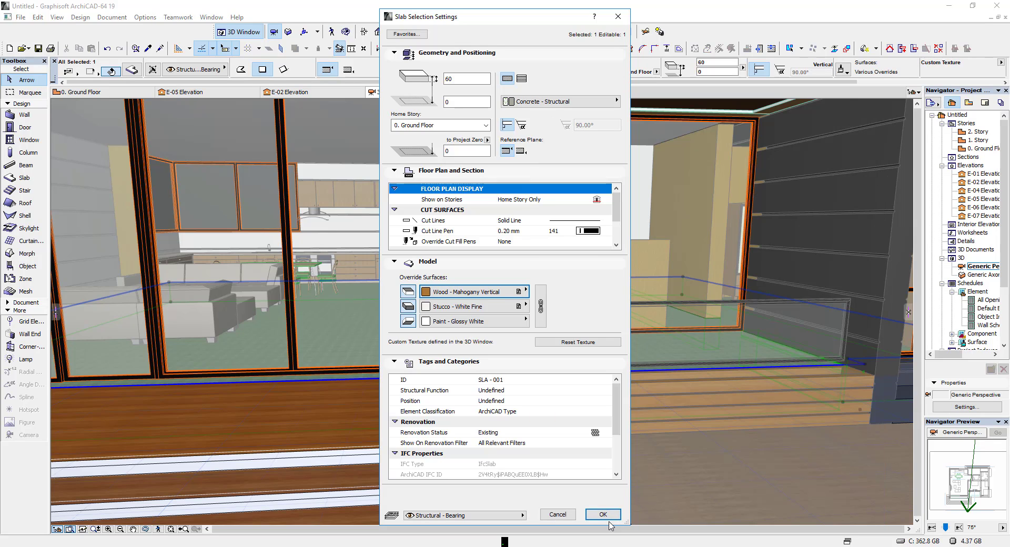
click(603, 514)
scroll(621, 303, down, 10)
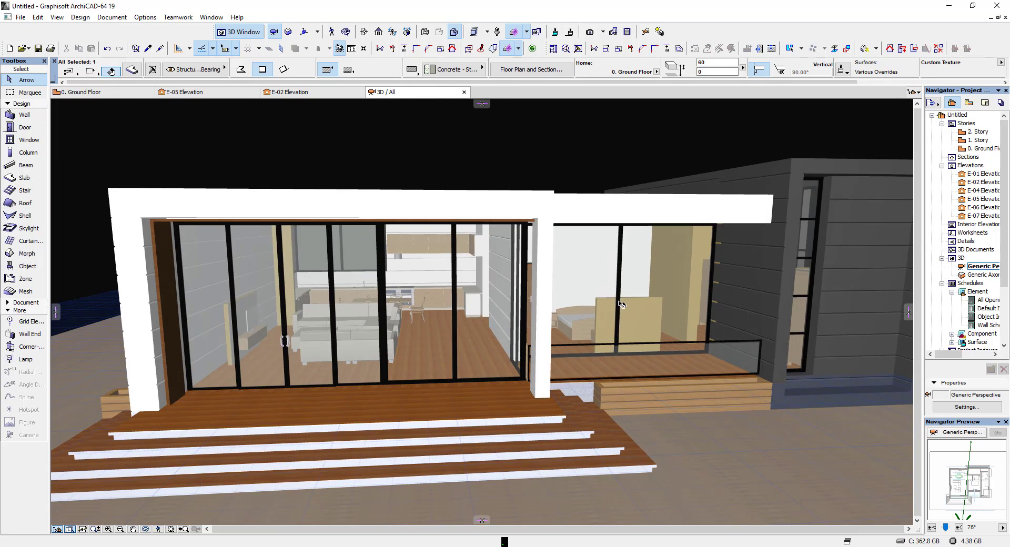
key(Escape)
shift+middle_drag(621, 303, 600, 306)
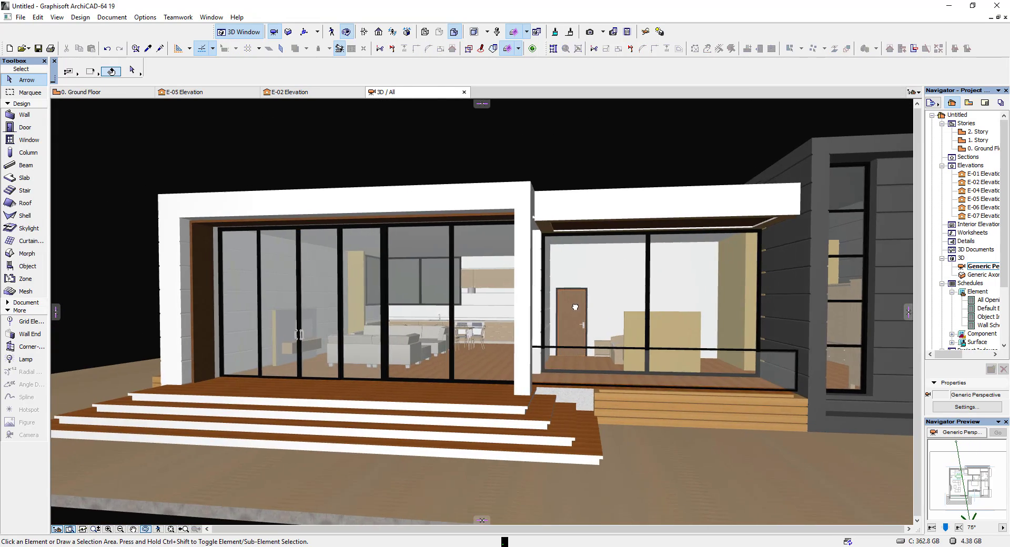
scroll(597, 306, up, 5)
scroll(597, 306, down, 3)
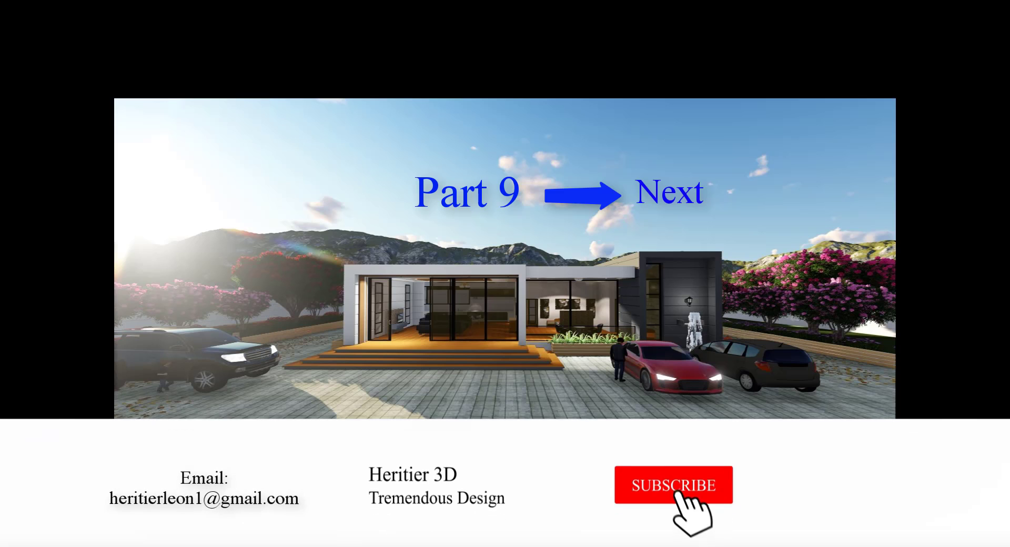